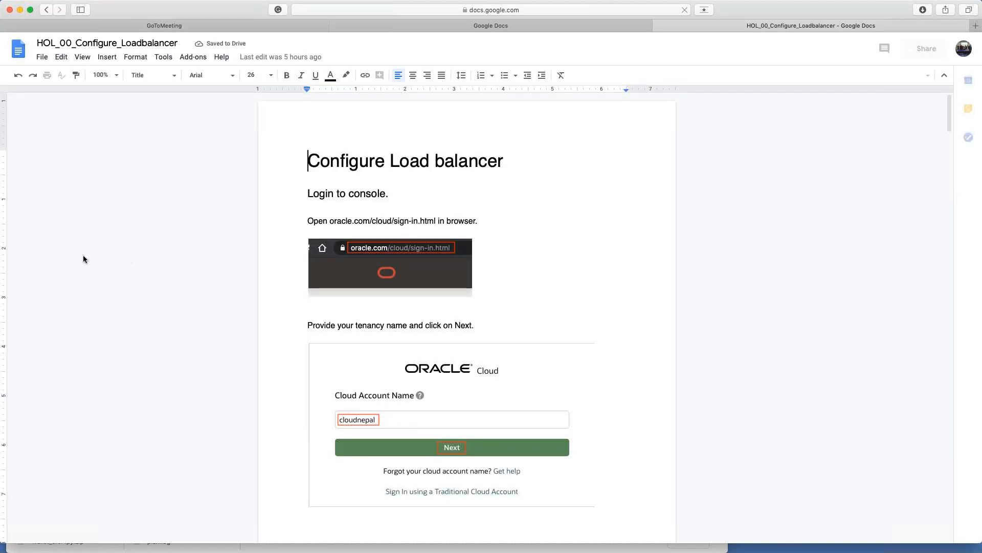
Step: Narrow the HOL_00_Configure_Loadbalancer guide window to reveal the Oracle Cloud Networking console behind it
drag(2, 268, 656, 285)
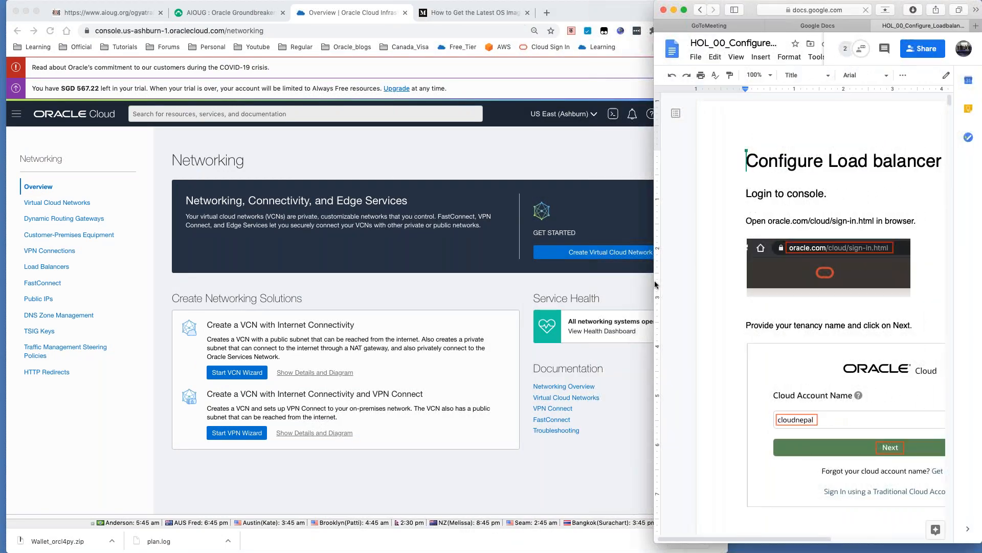
Step: Sign out of the cloudnepal tenancy from the Oracle Cloud profile menu
click(237, 286)
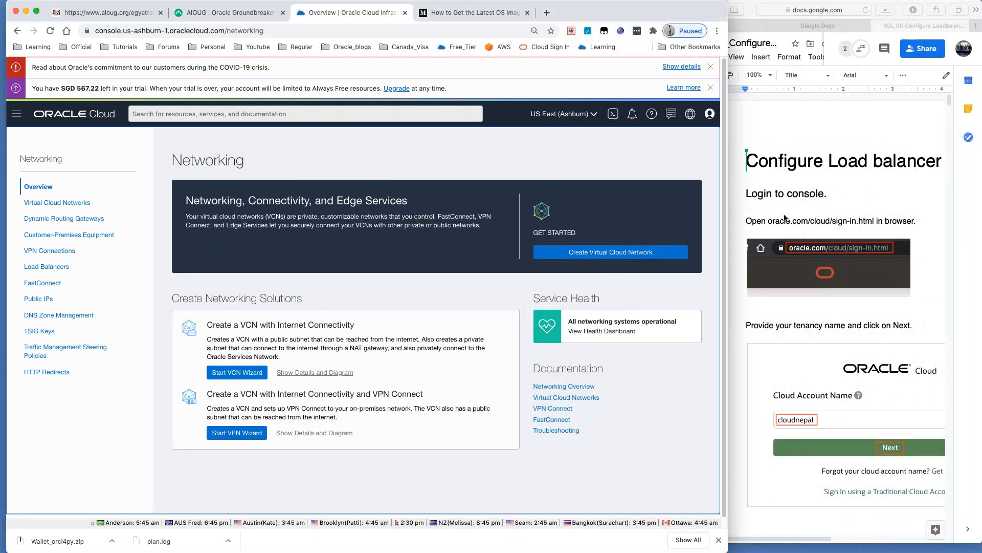
click(710, 115)
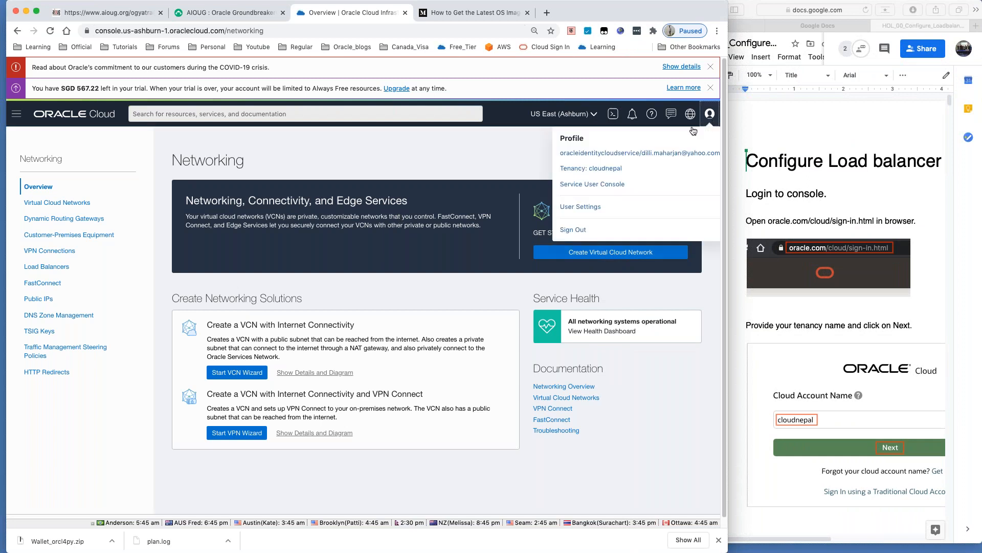
click(577, 227)
click(837, 138)
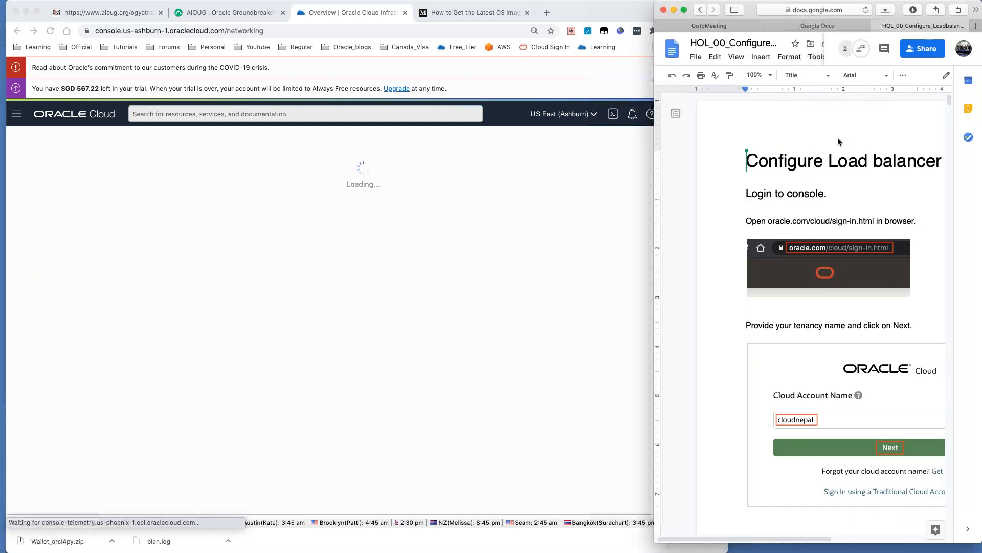
click(316, 204)
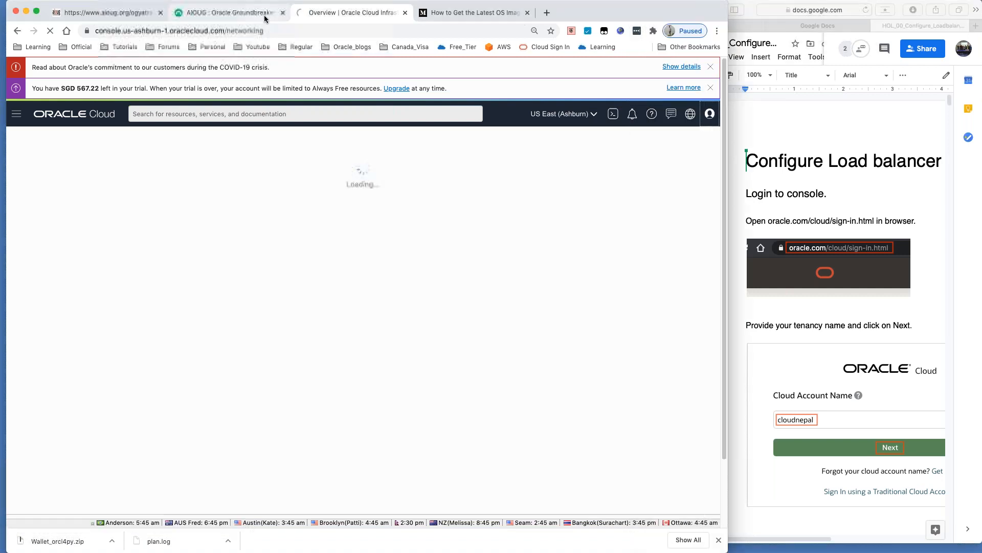
Step: Close the AIOUG survey, aioug.org schedule and Medium tabs, then continue to the sign-in page
click(265, 15)
click(283, 12)
click(154, 15)
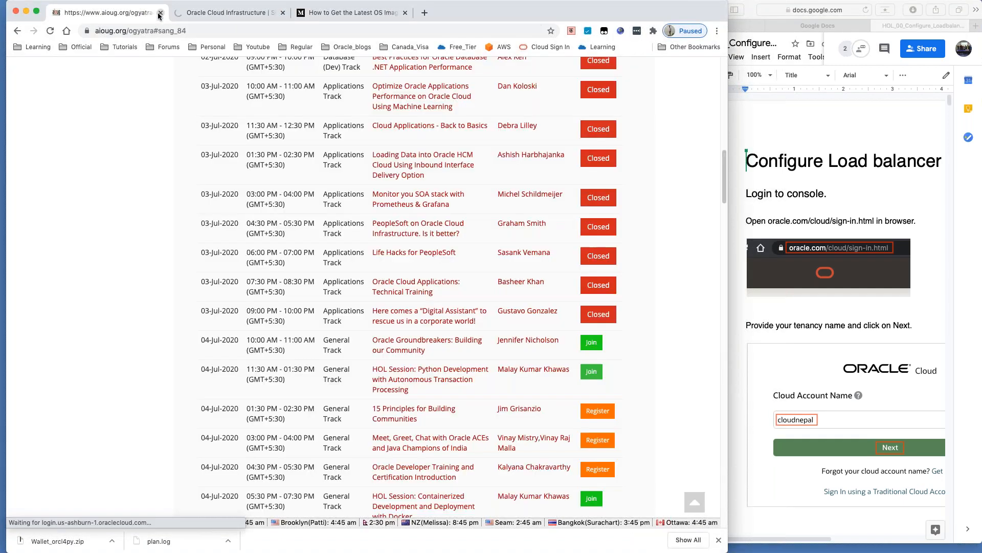
click(159, 16)
click(230, 13)
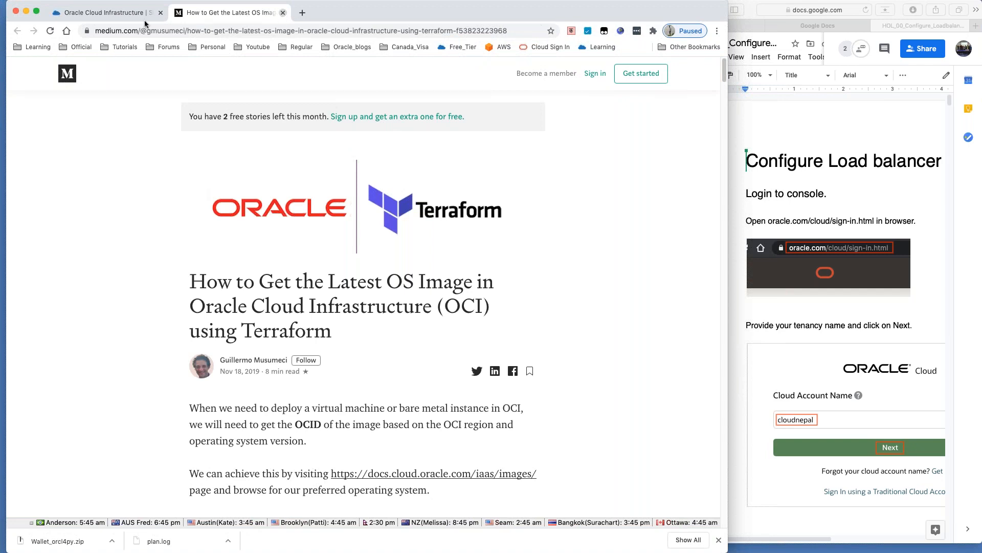
key(super+w)
click(291, 378)
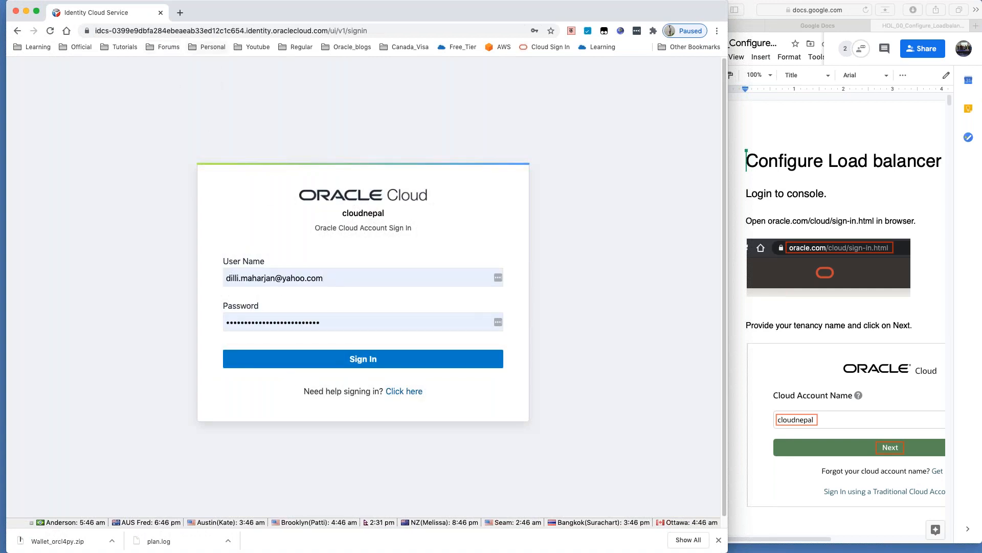
Step: Go to the oracle.com/cloud Cloud Sign In page from the address bar
click(214, 32)
text(https://pra)
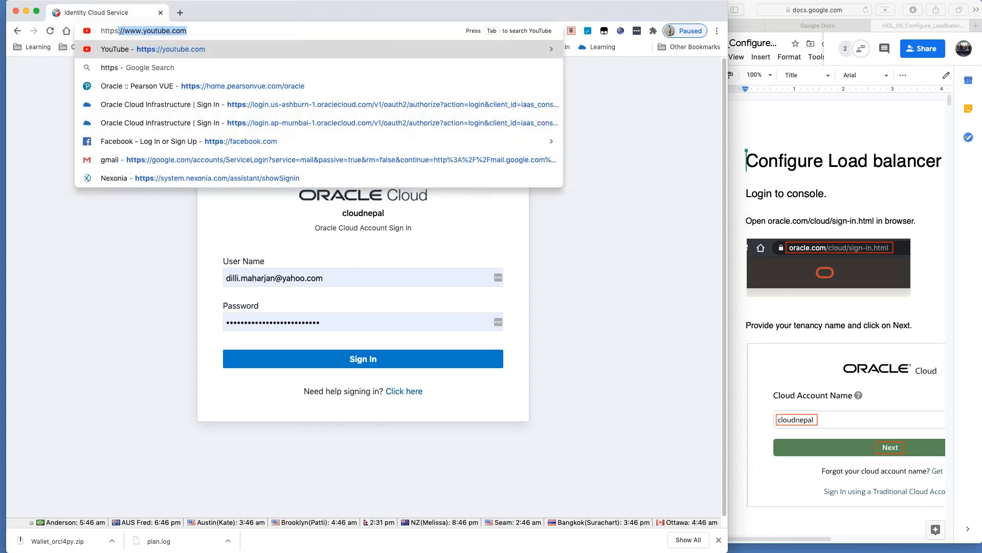
key(BackSpace)
key(BackSpace)
key(BackSpace)
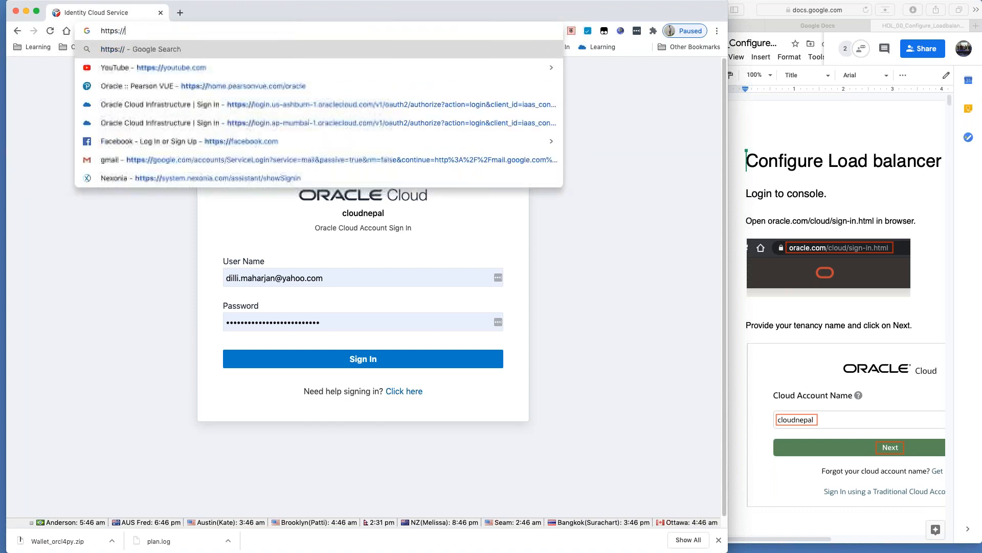
text(oracle.com)
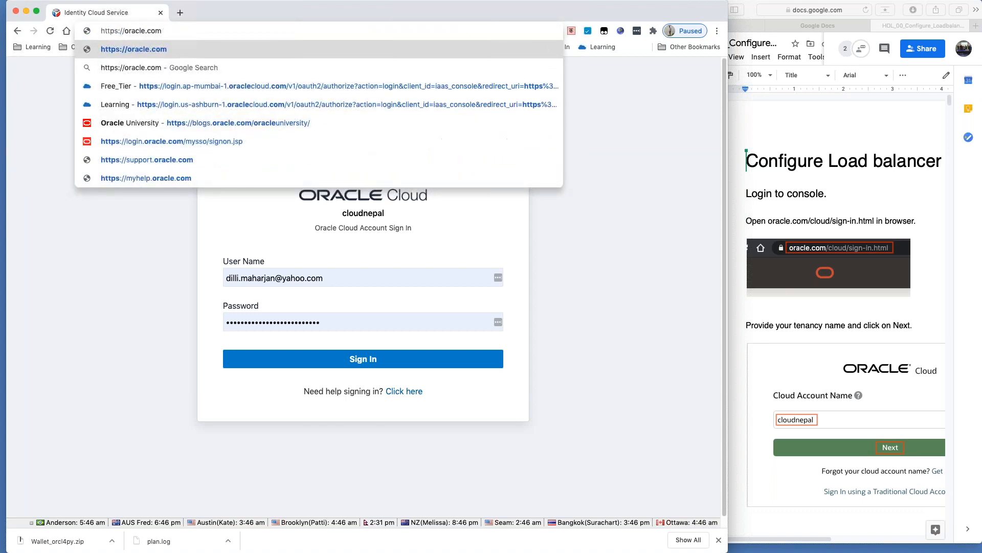
text(/cloud/)
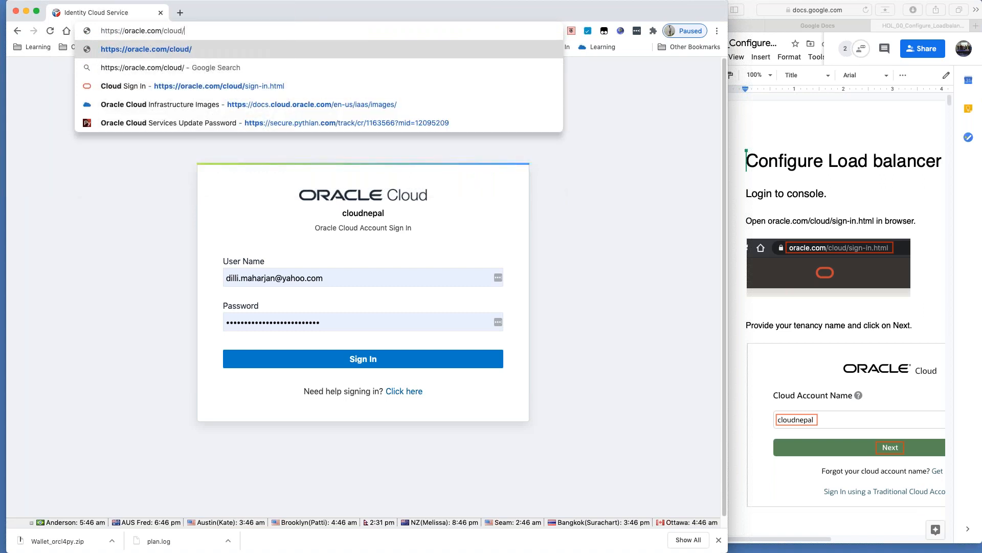
key(Down)
key(Down)
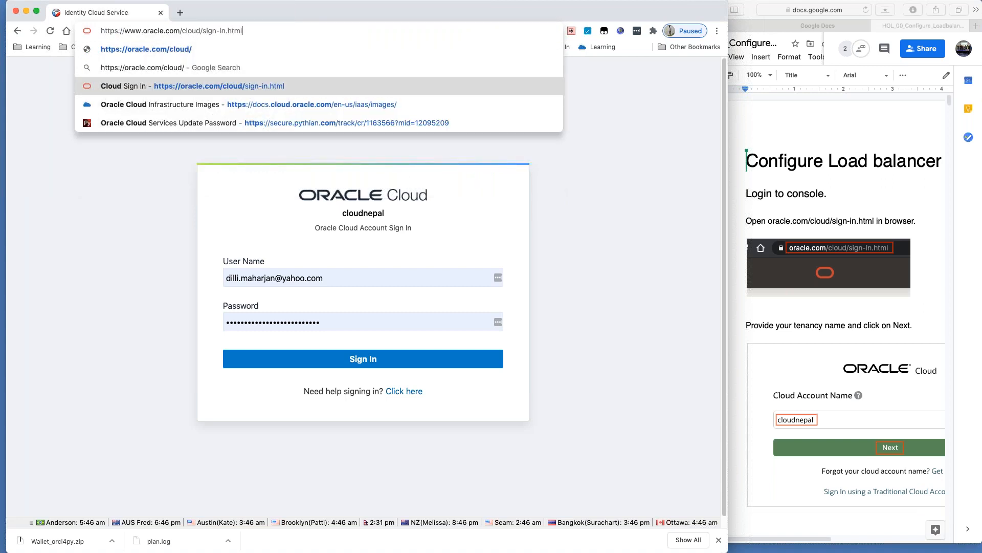
key(Return)
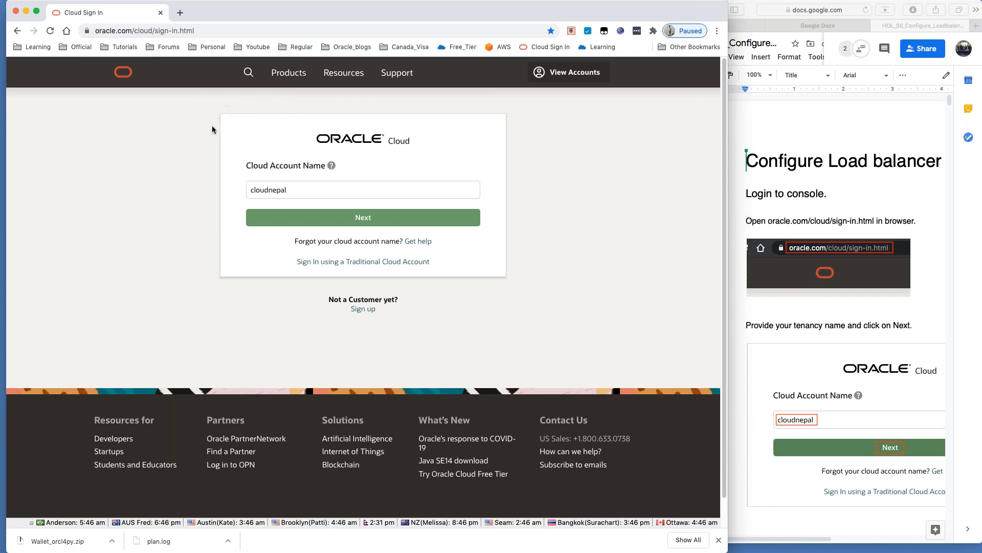
Step: Select the cloudnepal text in the cloud account name field
drag(303, 194, 206, 189)
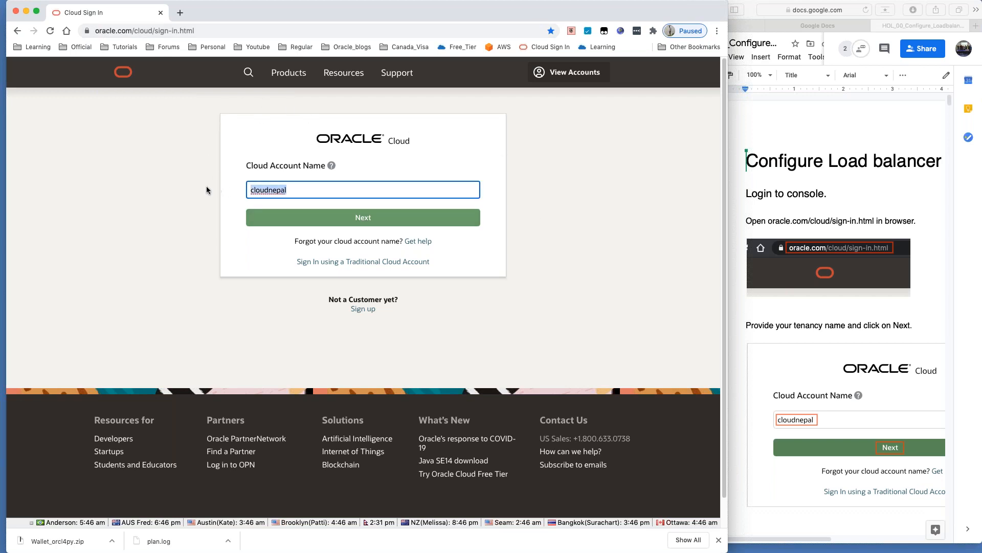
click(320, 187)
drag(264, 190, 235, 188)
Step: Submit the cloudnepal account name and review the identity sign-in page
click(361, 217)
scroll(807, 329, down, 3)
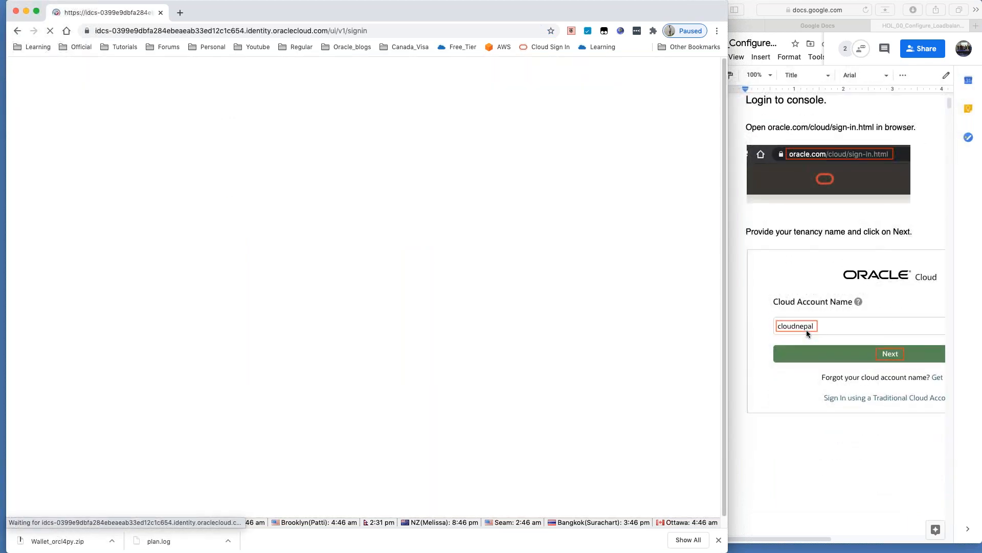
scroll(806, 331, down, 3)
scroll(806, 334, down, 6)
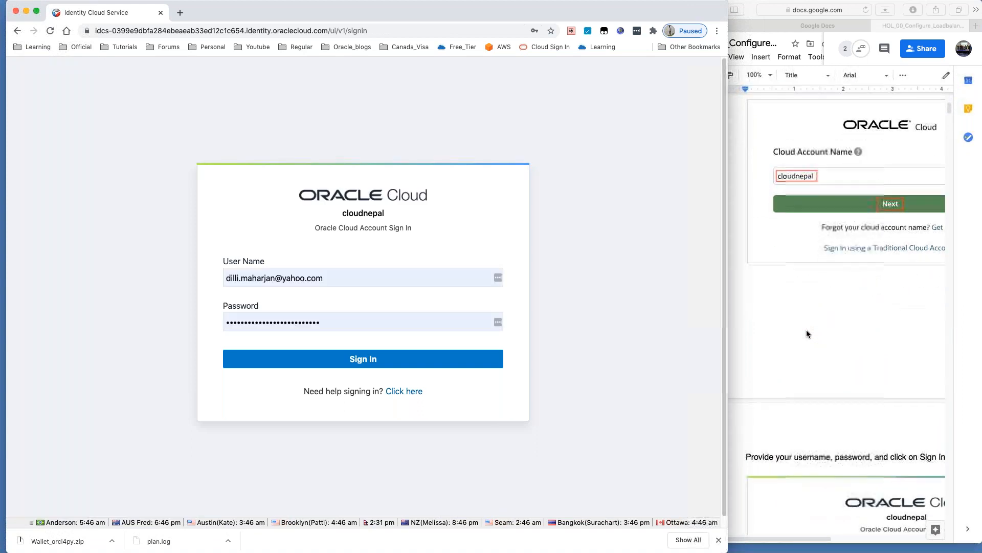
scroll(806, 333, down, 2)
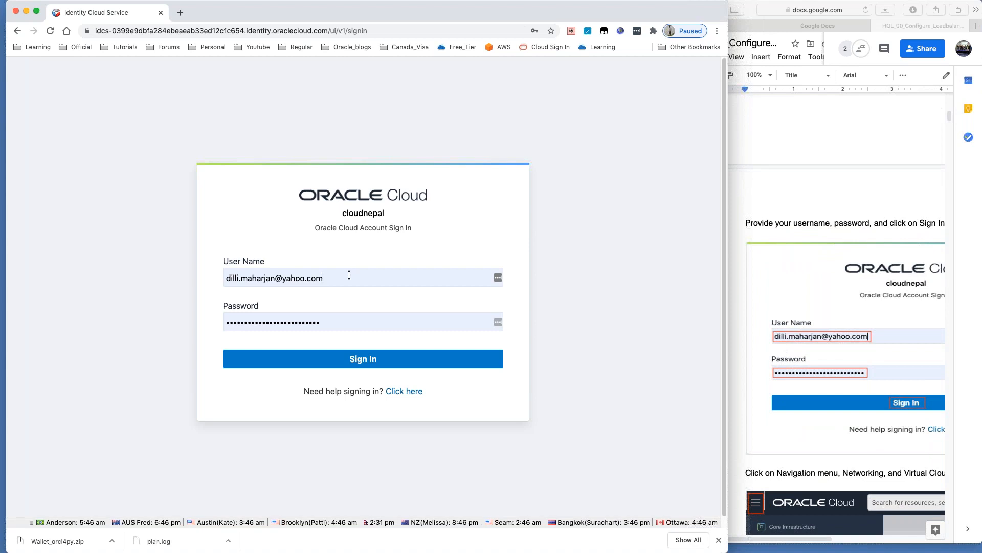
scroll(349, 275, down, 1)
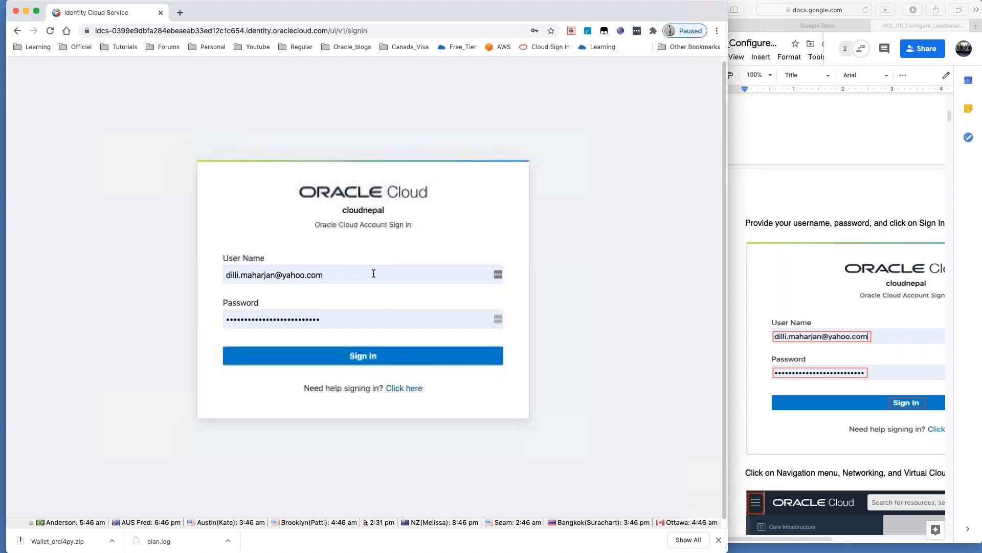
scroll(361, 315, down, 2)
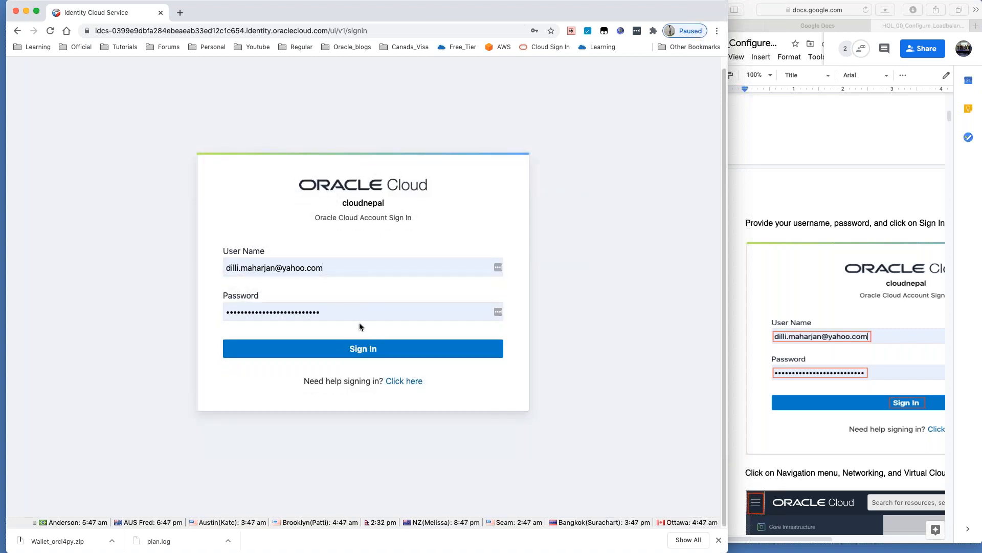
scroll(808, 328, down, 1)
scroll(806, 324, down, 10)
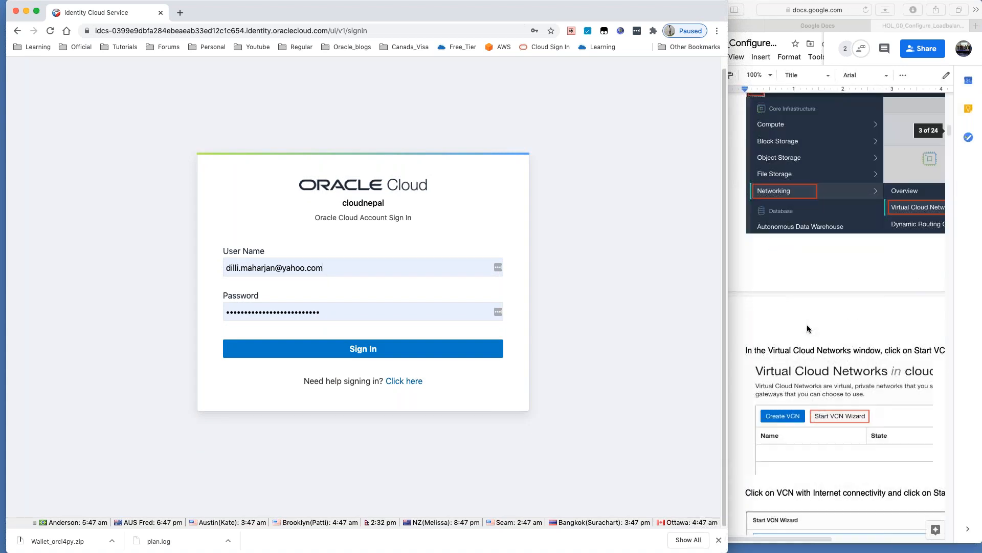
scroll(806, 325, up, 5)
Step: Sign in with the saved credentials and reach the console home page with Quick Actions
click(369, 348)
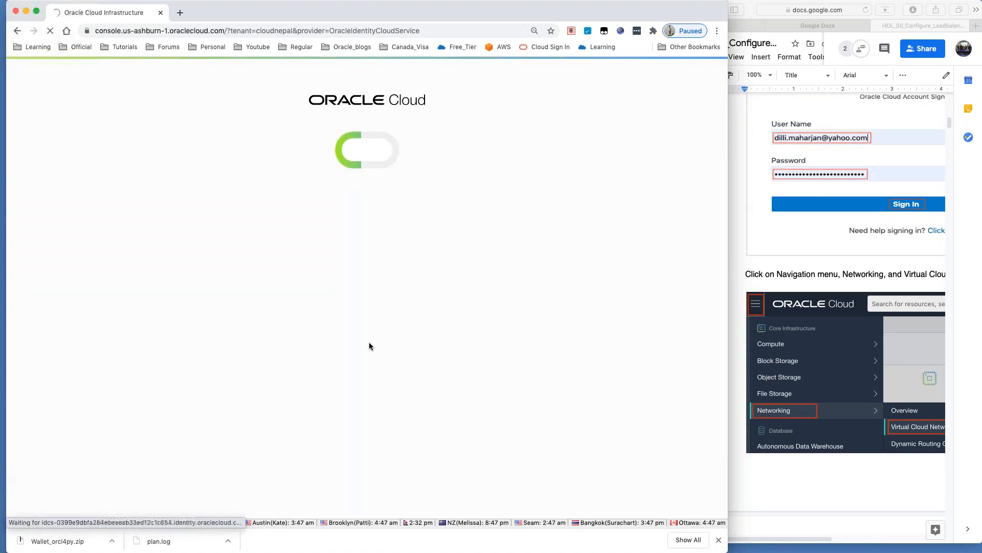
scroll(838, 326, down, 1)
scroll(837, 324, down, 5)
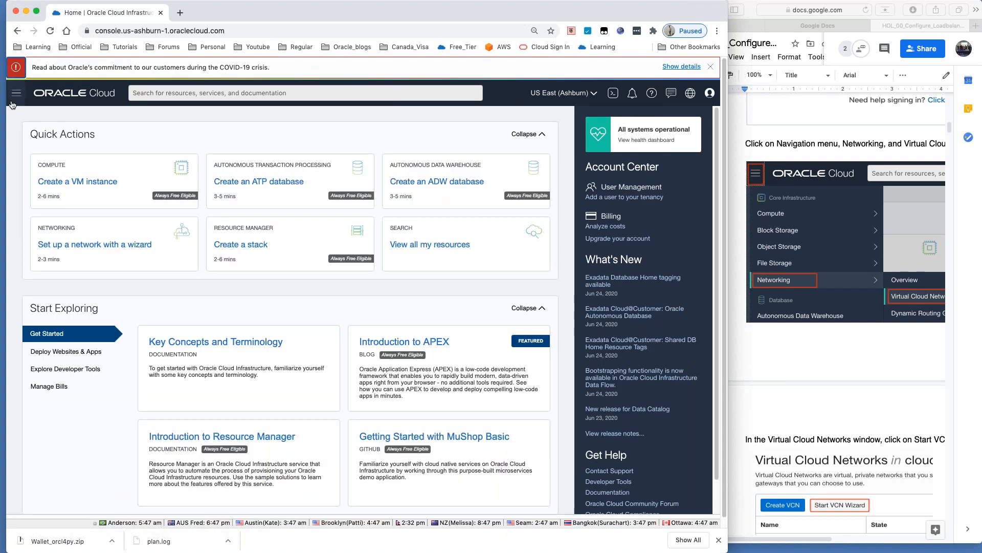
Step: Go to Networking > Virtual Cloud Networks and launch the Start VCN Wizard
click(14, 119)
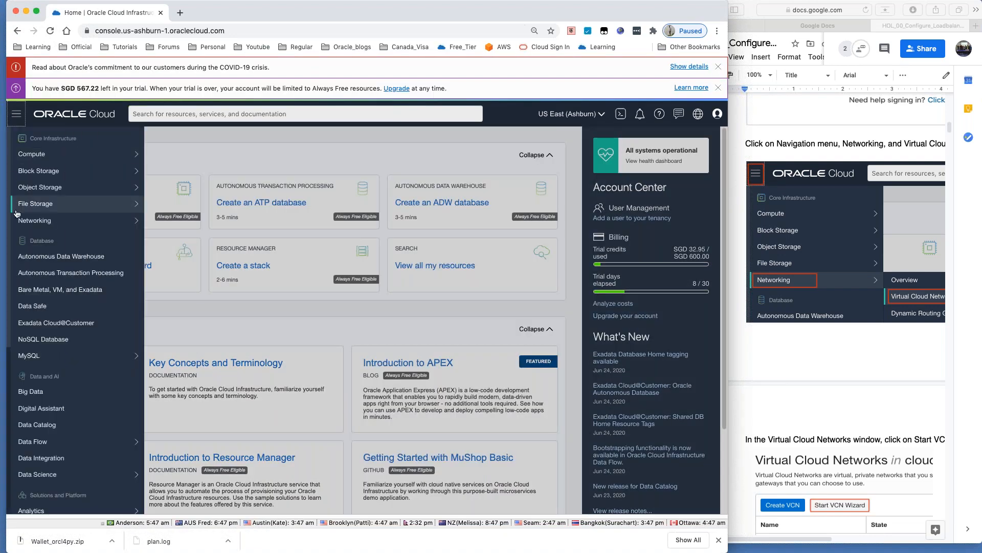
mouse_move(25, 221)
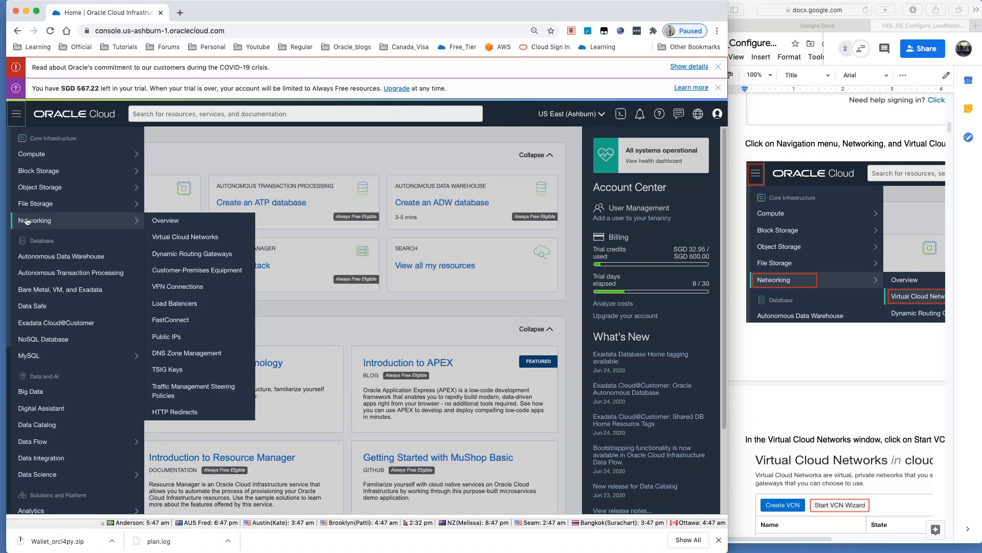
click(187, 239)
scroll(808, 319, down, 3)
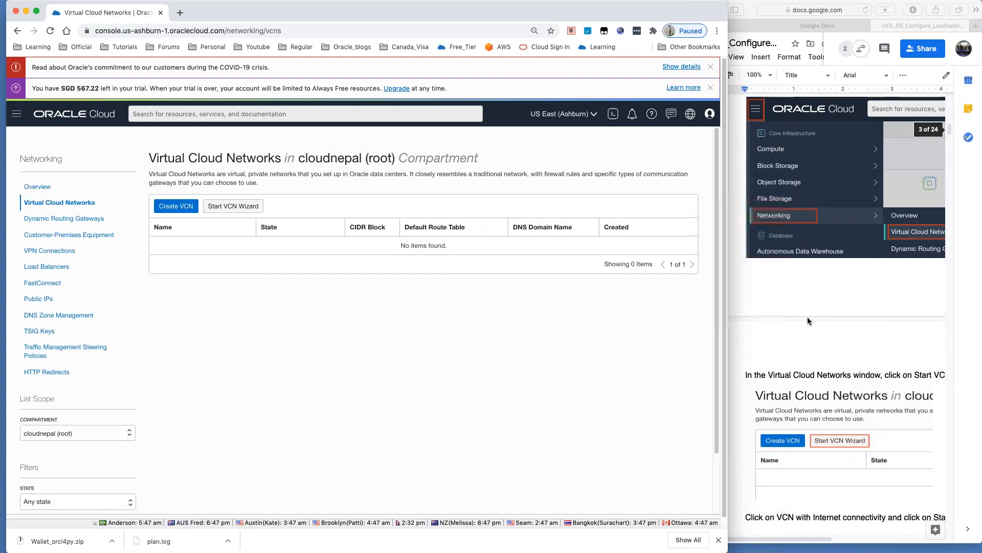
scroll(807, 320, down, 4)
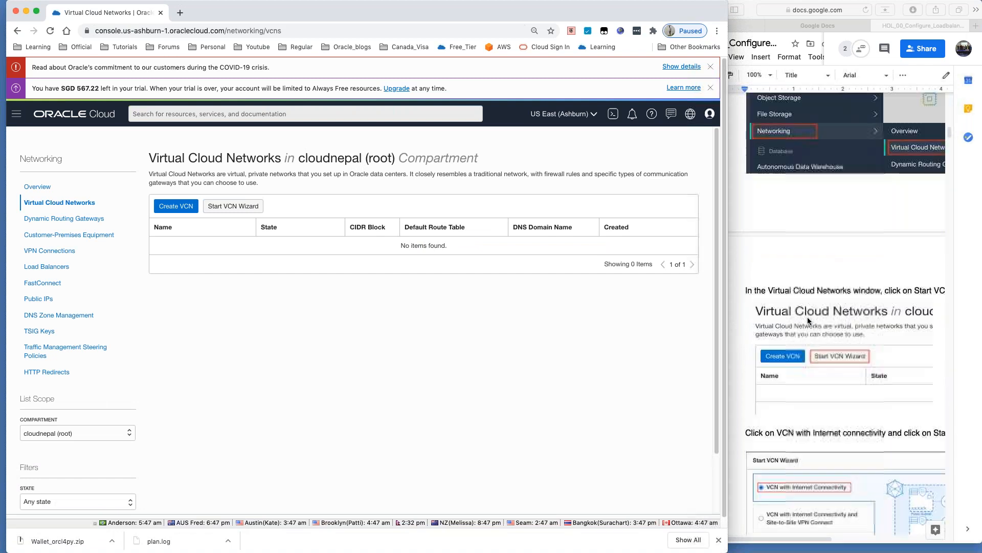
scroll(808, 318, down, 3)
click(229, 207)
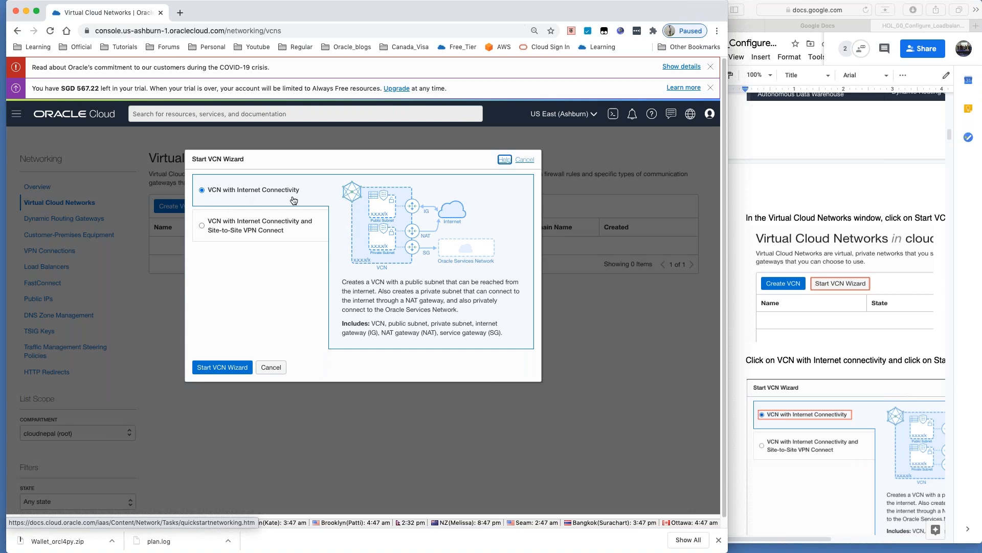
Step: Start the VCN with Internet Connectivity wizard and name it vcn001, keeping 10.0.0.0/16 CIDR defaults
click(219, 369)
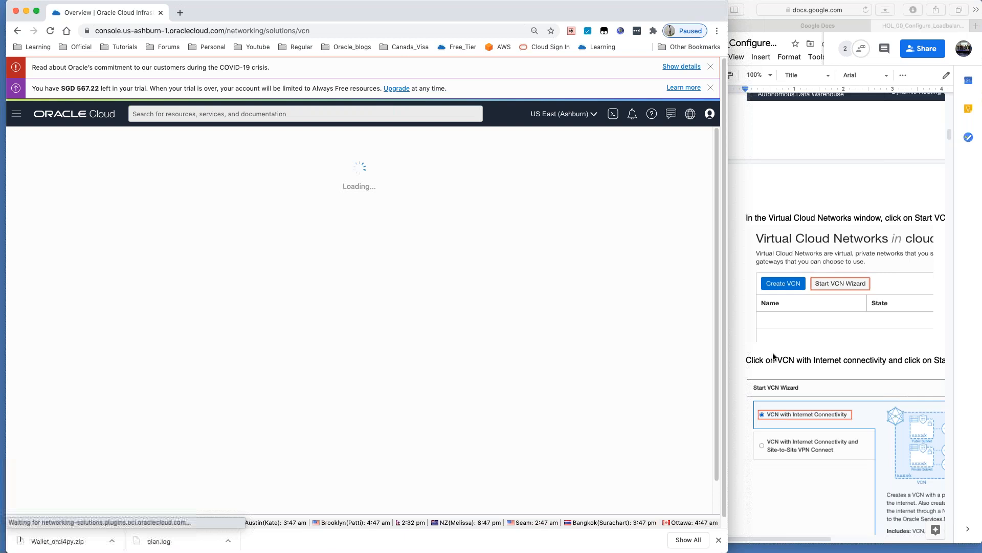
scroll(773, 356, down, 9)
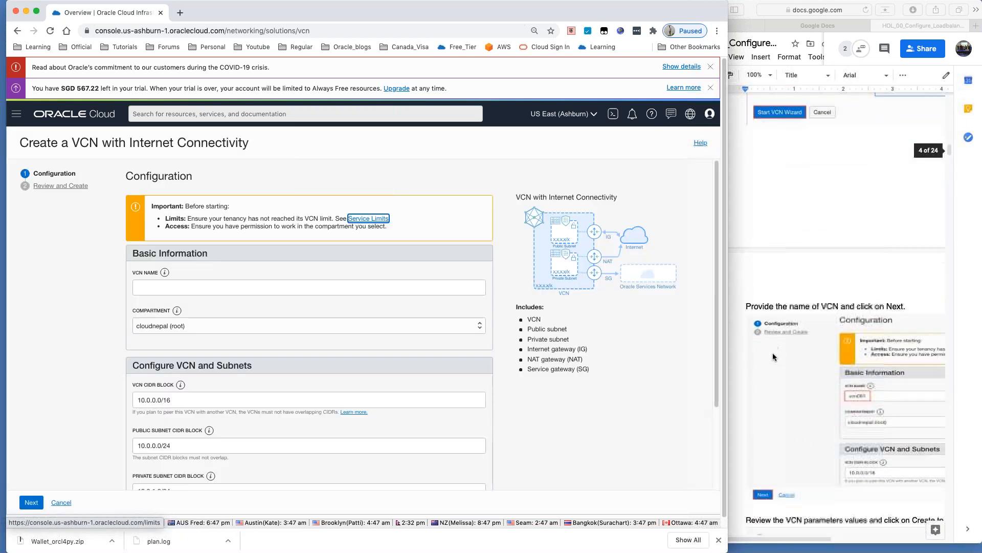
scroll(774, 357, down, 2)
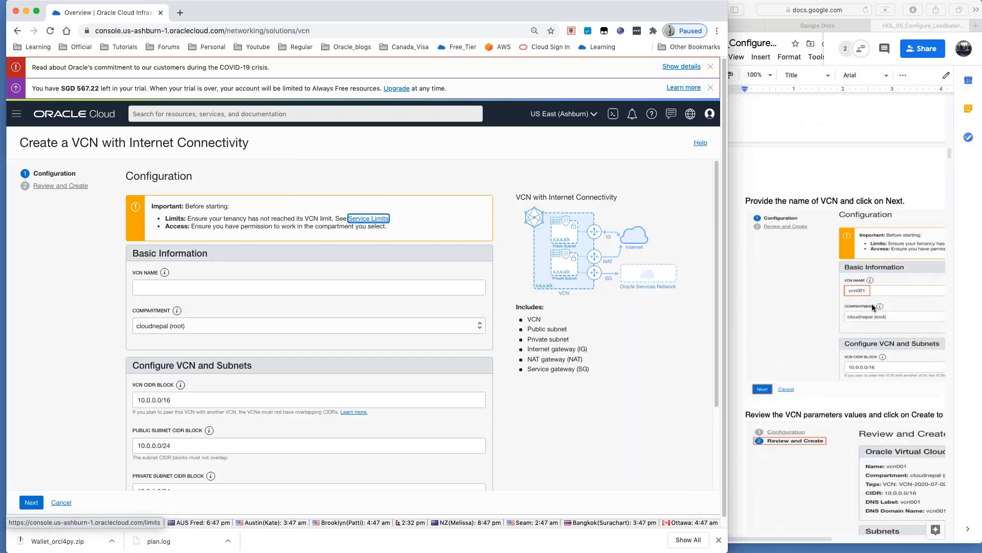
click(155, 288)
text(vcn)
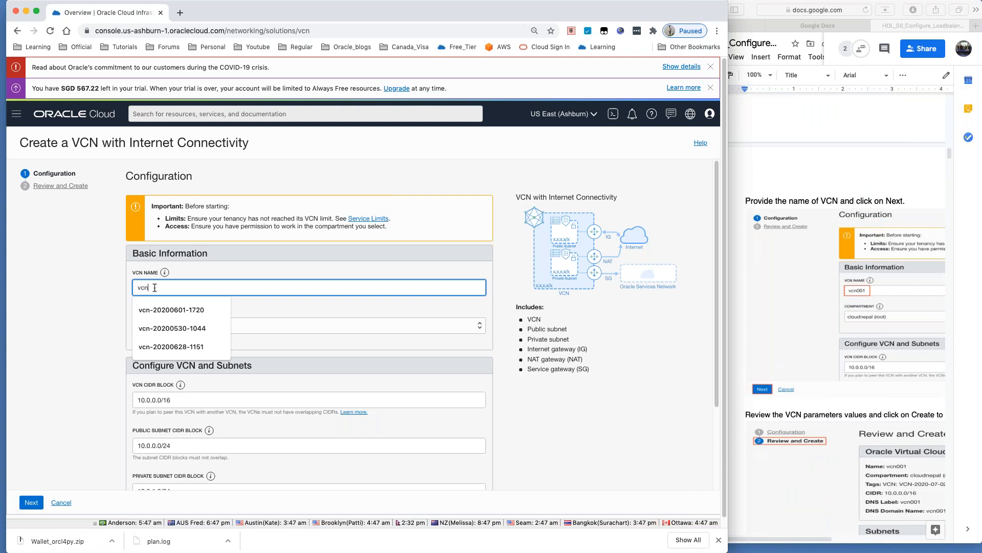
text(001)
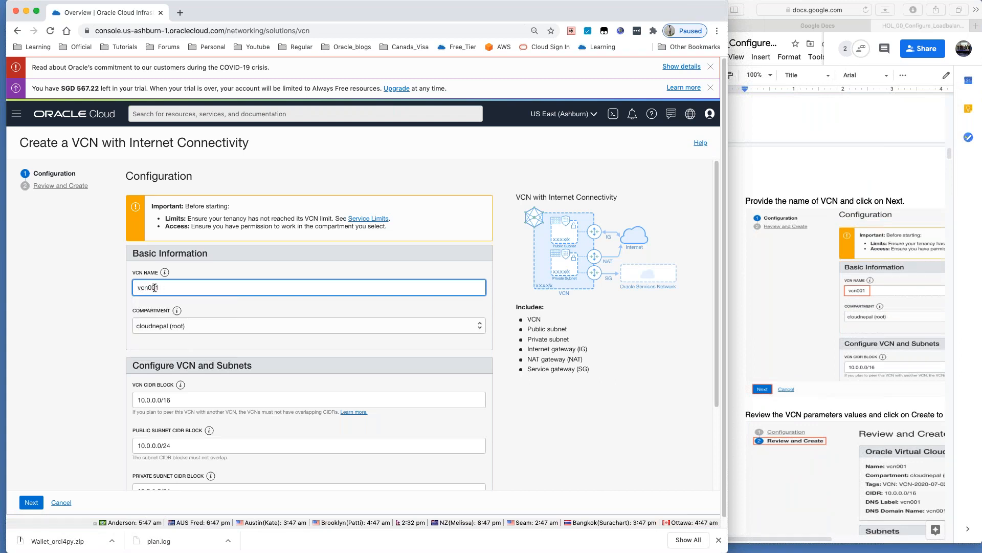
scroll(793, 330, down, 1)
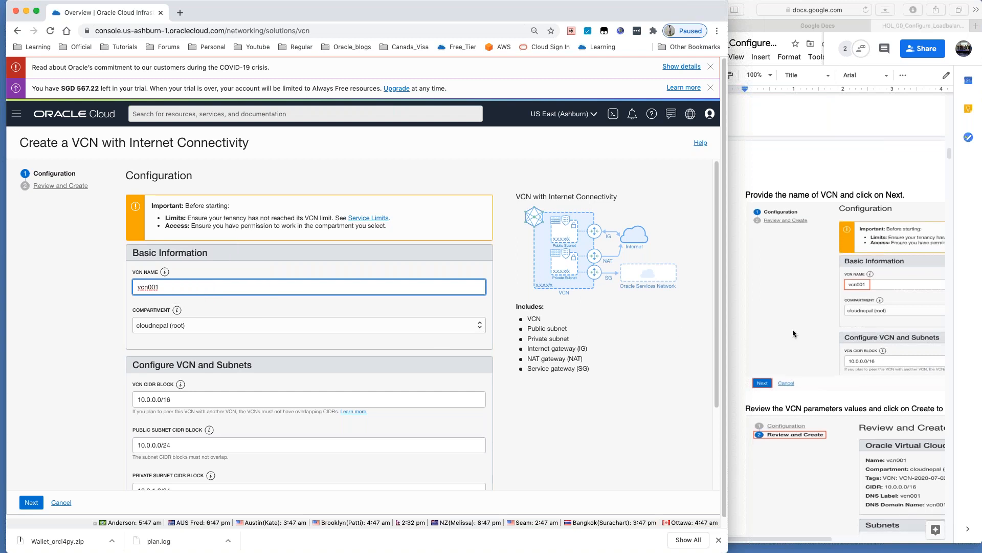
scroll(256, 379, down, 5)
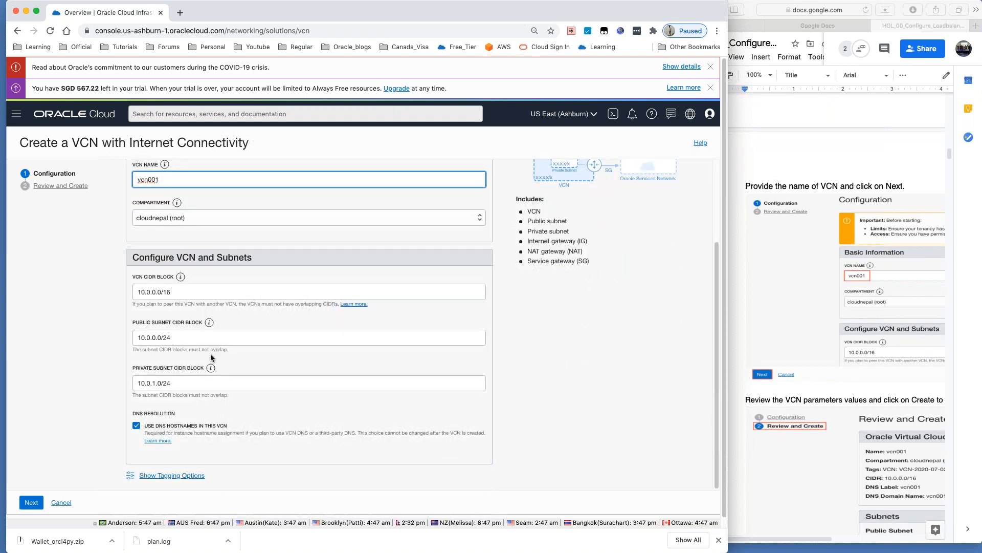
mouse_move(211, 357)
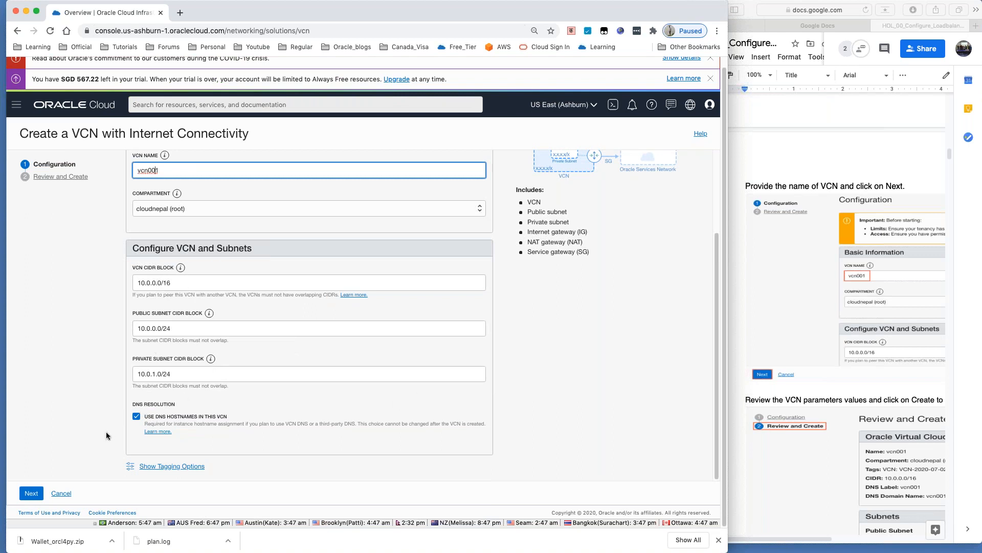
Step: Review vcn001 at 10.0.0.0/16 with public subnet 10.0.0.0/24 and private subnet 10.0.1.0/24
click(32, 494)
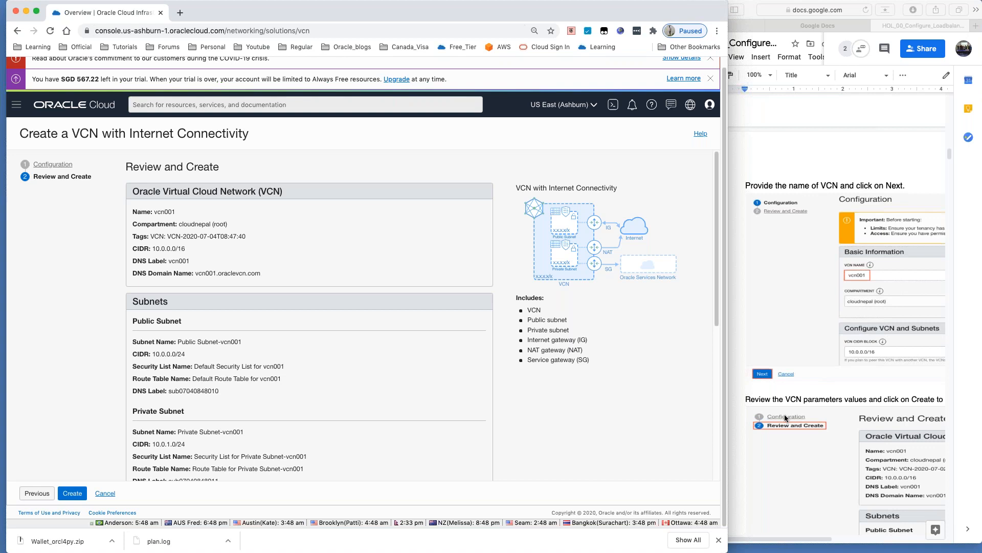
scroll(785, 413, down, 5)
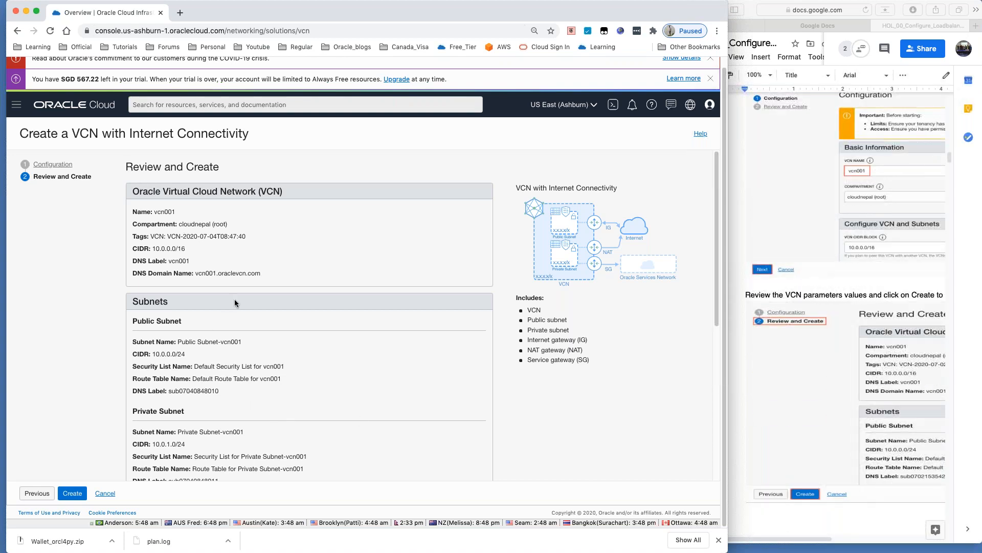
scroll(235, 302, down, 5)
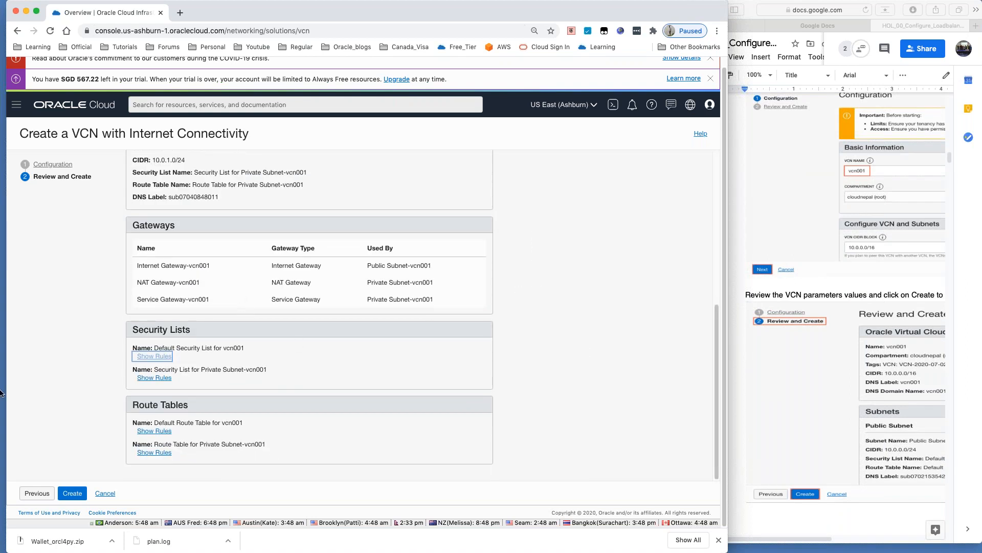
Step: Create vcn001 and, once every resource shows Done, go to the new VCN's details page
click(71, 499)
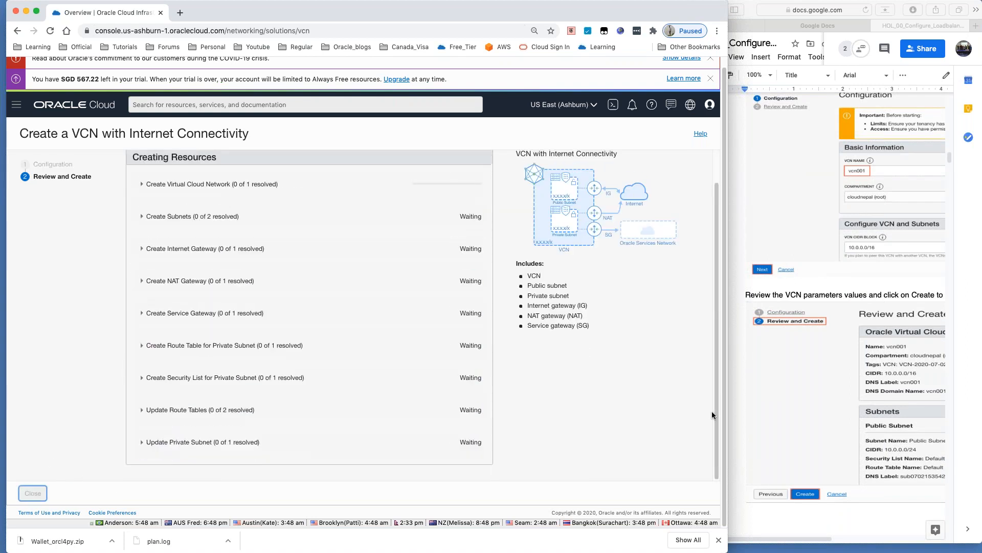
scroll(909, 367, down, 5)
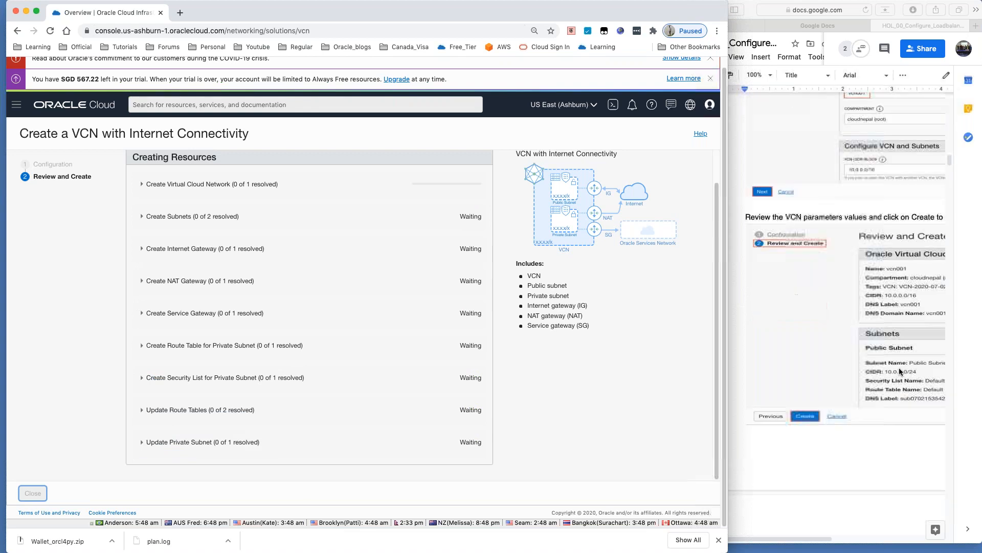
scroll(899, 367, down, 4)
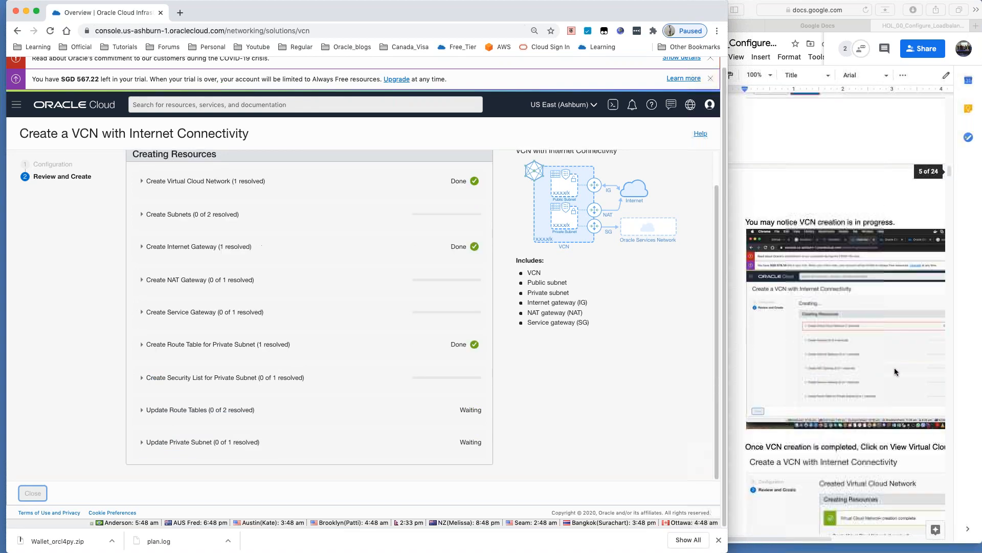
scroll(895, 367, down, 4)
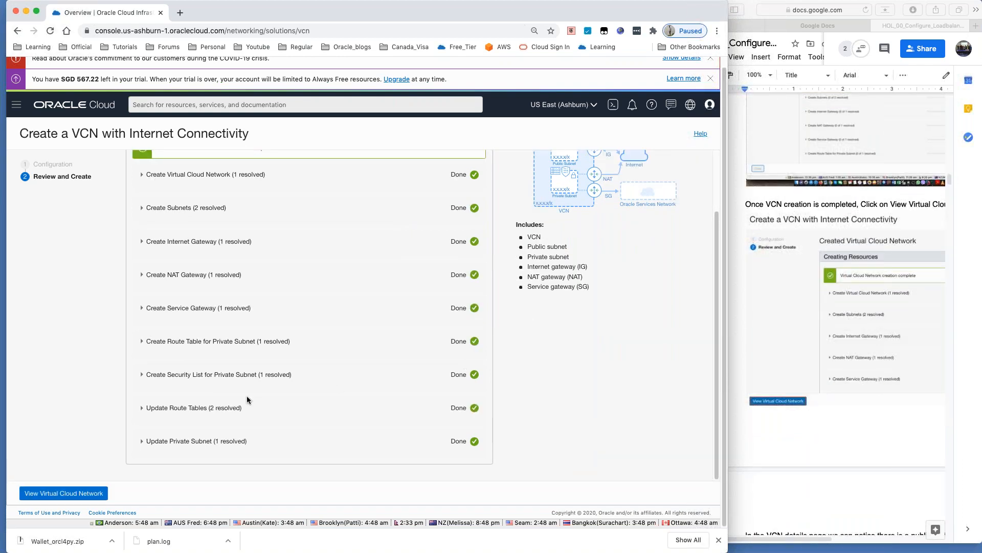
click(65, 498)
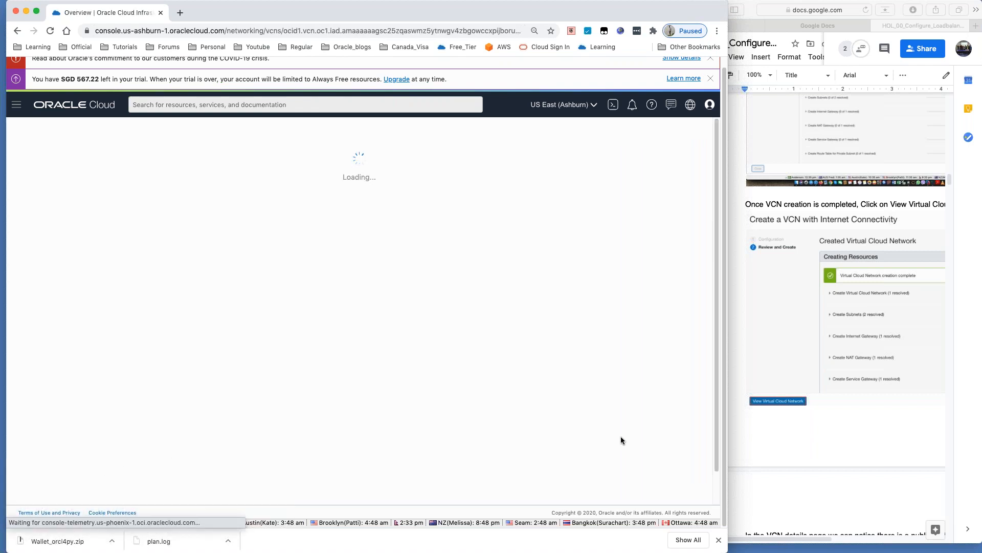
Step: Check the Subnets table: public 10.0.0.0/24 and private 10.0.1.0/24, both Available
scroll(778, 435, down, 5)
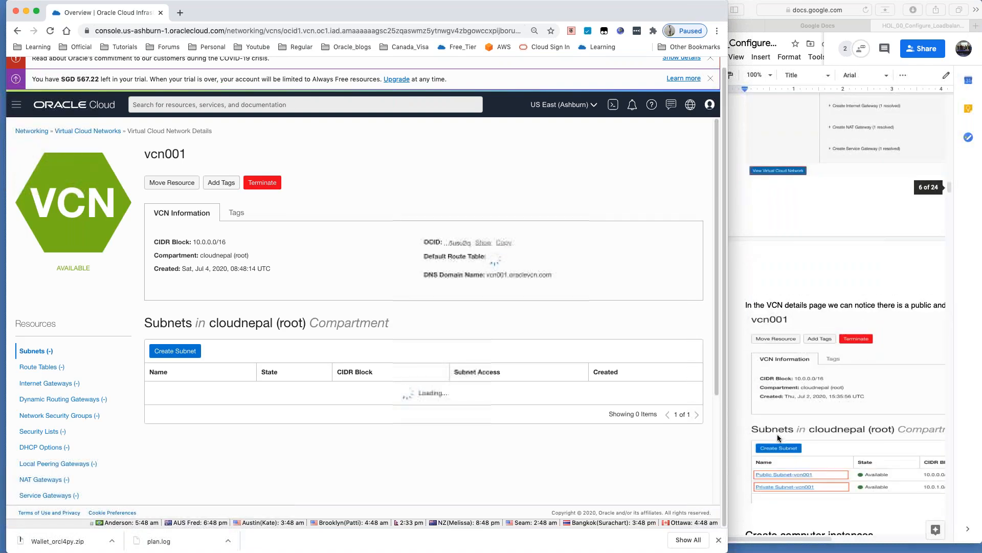
double_click(163, 154)
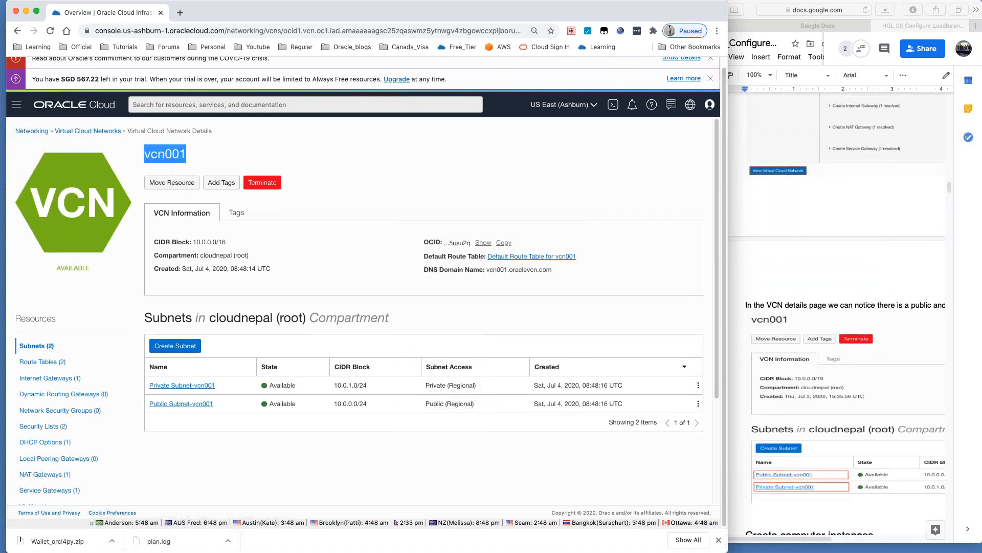
scroll(333, 409, down, 2)
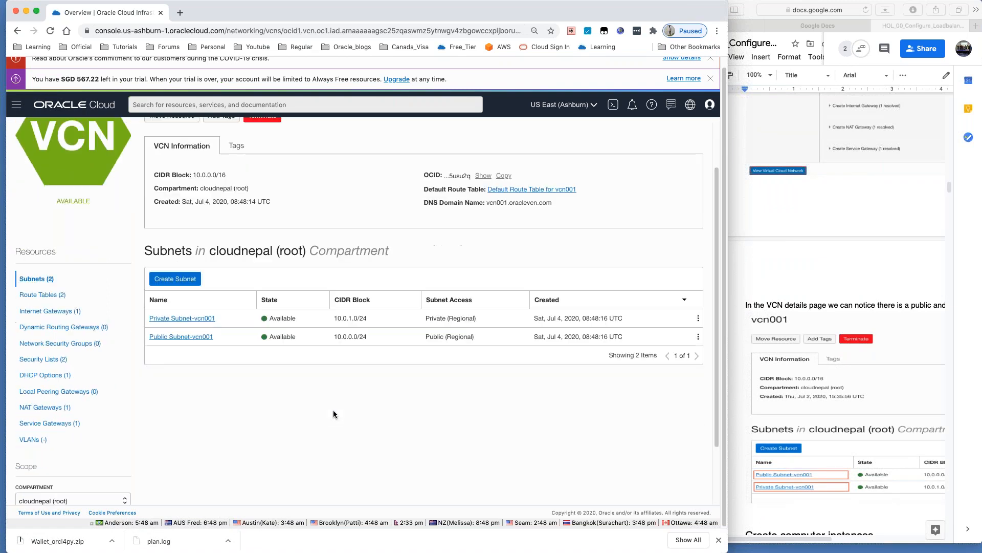
scroll(335, 412, down, 1)
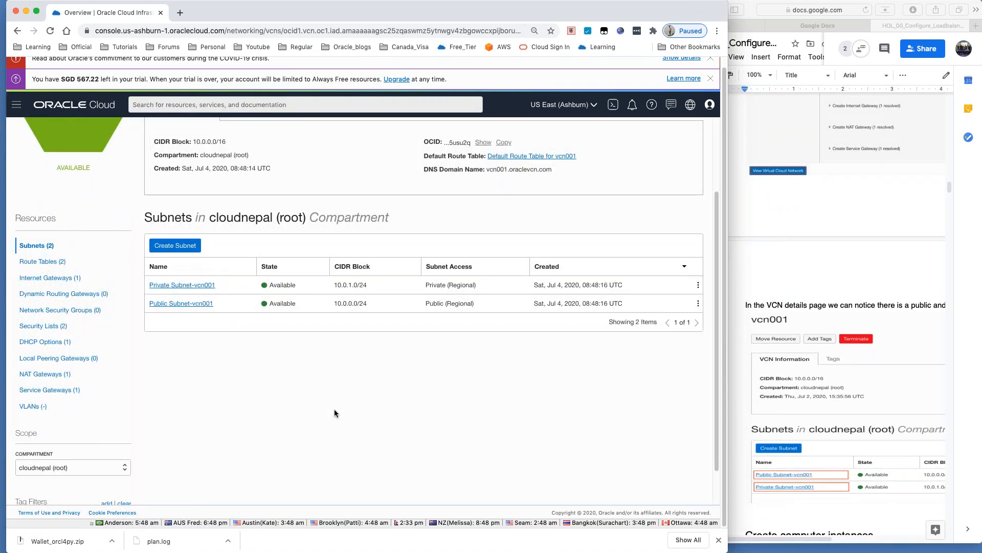
scroll(334, 413, down, 1)
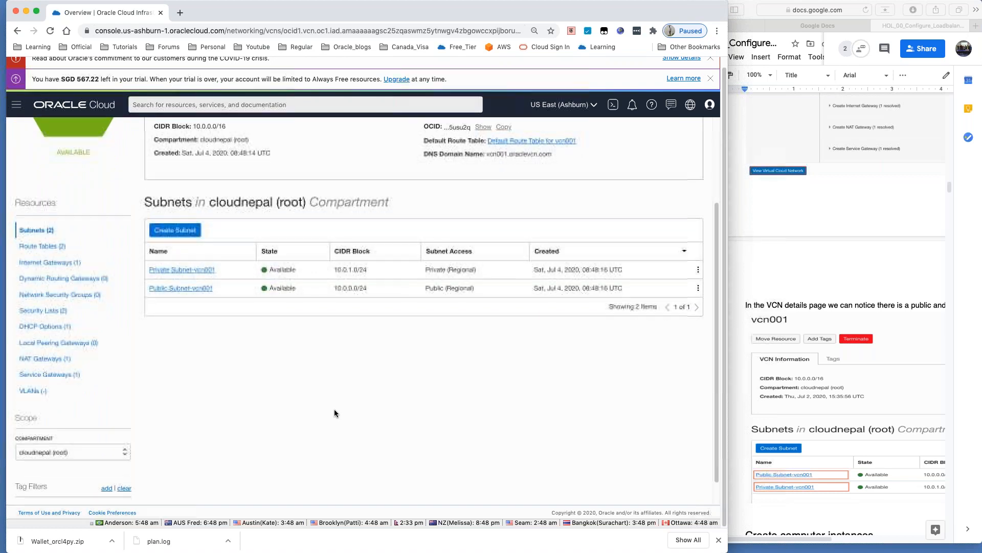
scroll(335, 413, down, 1)
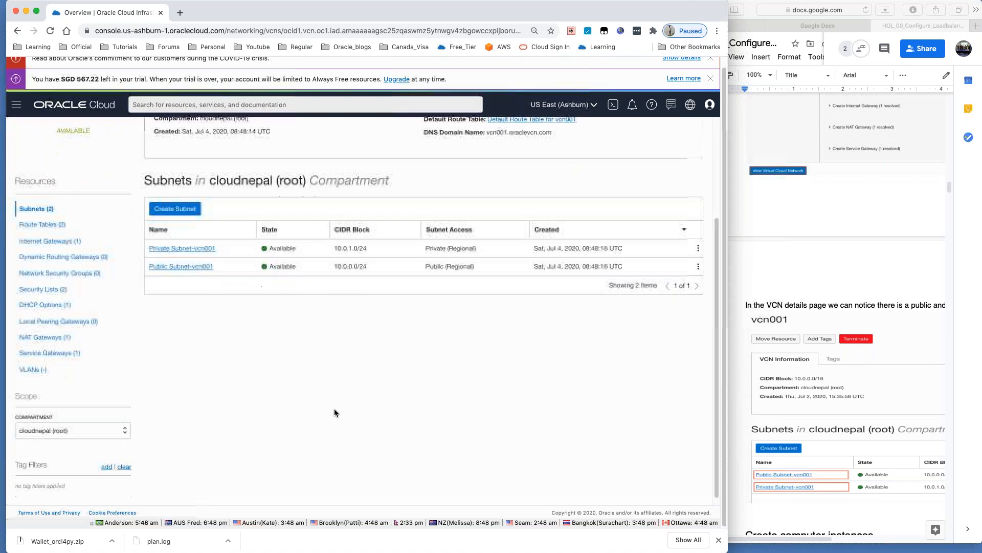
scroll(335, 412, down, 1)
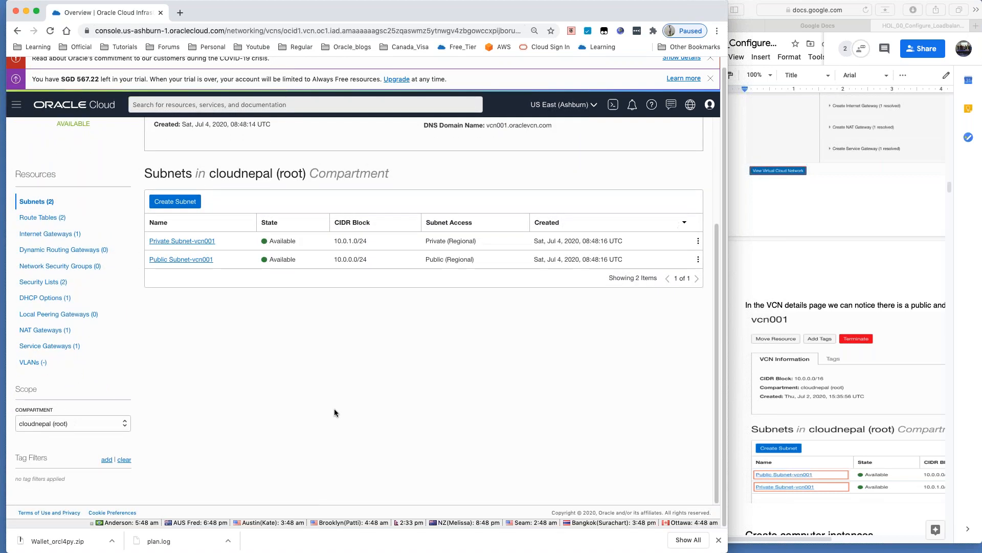
scroll(335, 409, up, 5)
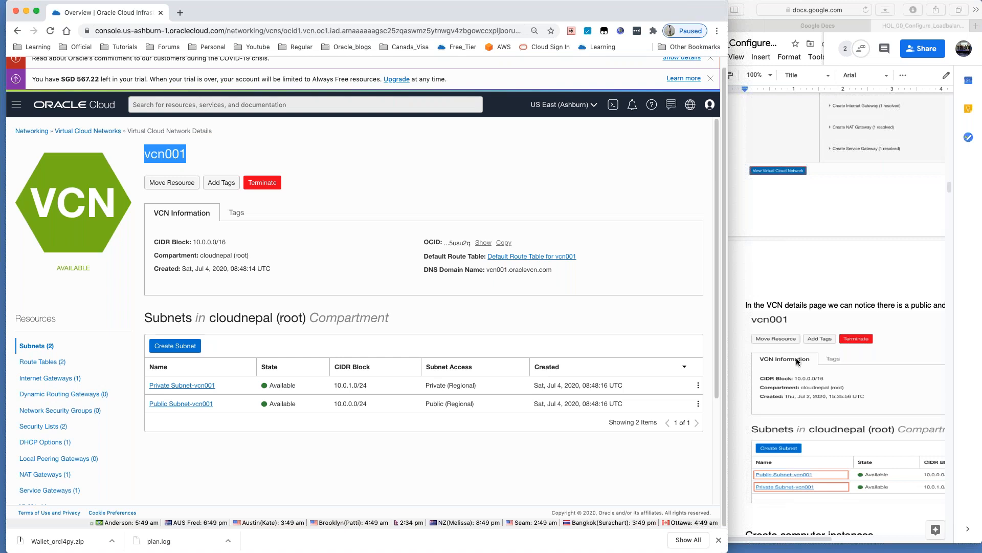
scroll(915, 406, down, 1)
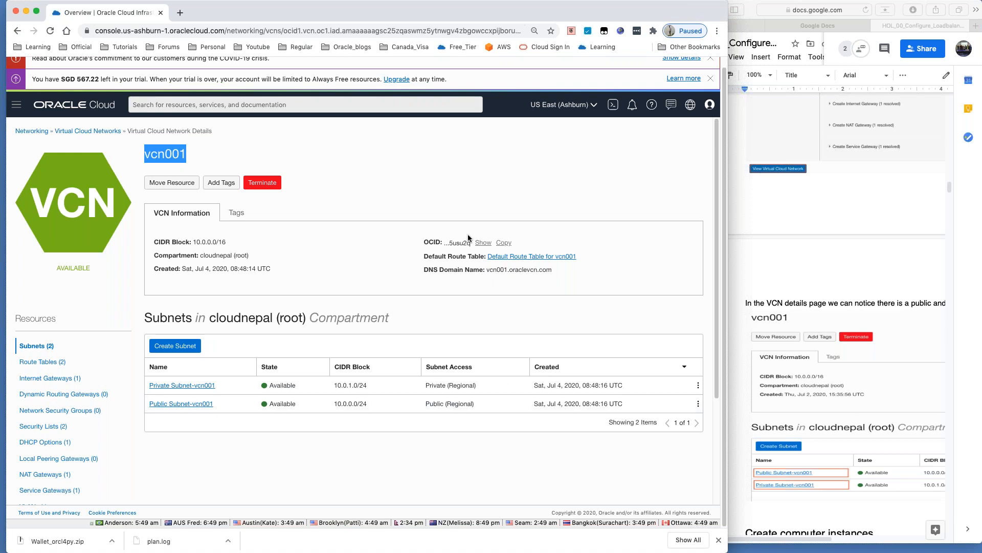
Step: Set the guide's General access to Anyone with the link, copy that link and paste it at the top
click(762, 207)
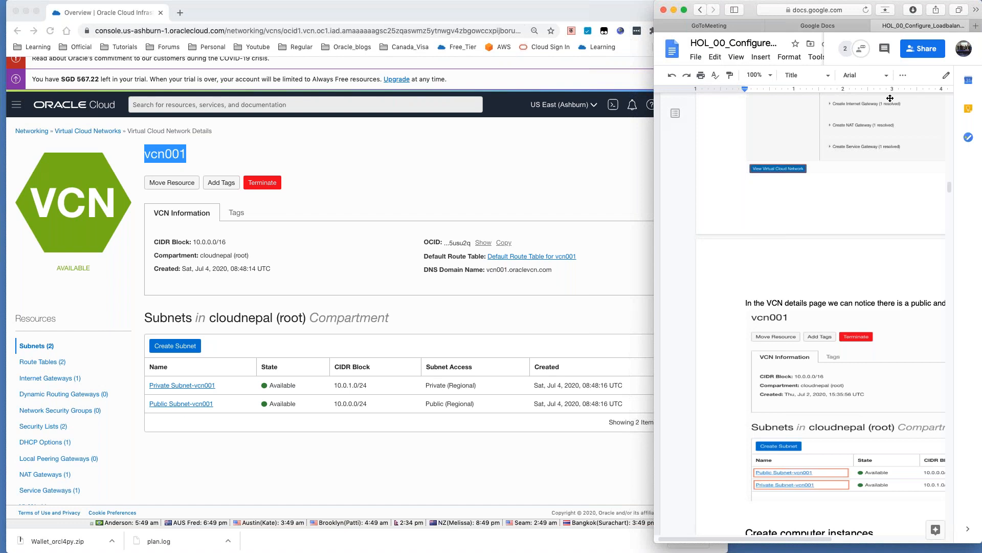
click(921, 49)
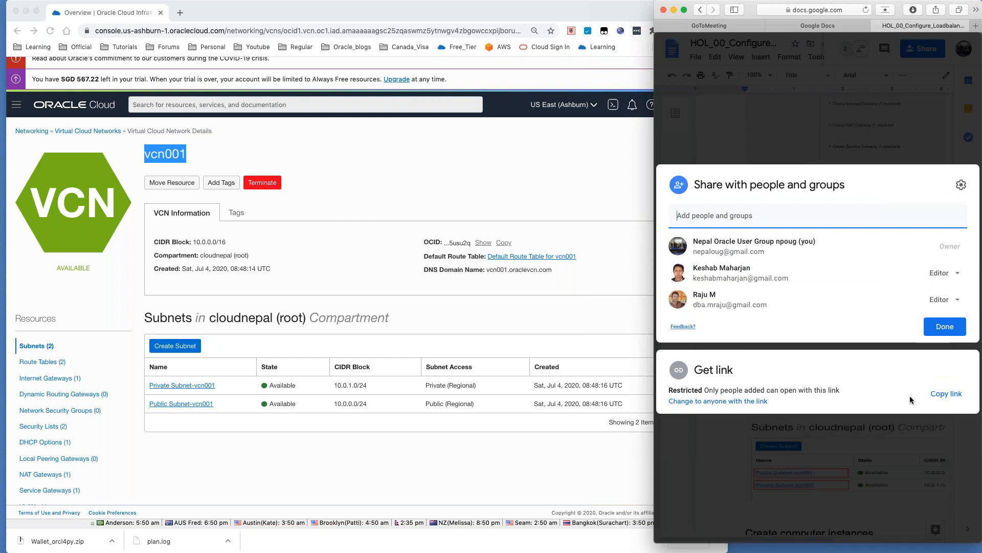
click(947, 394)
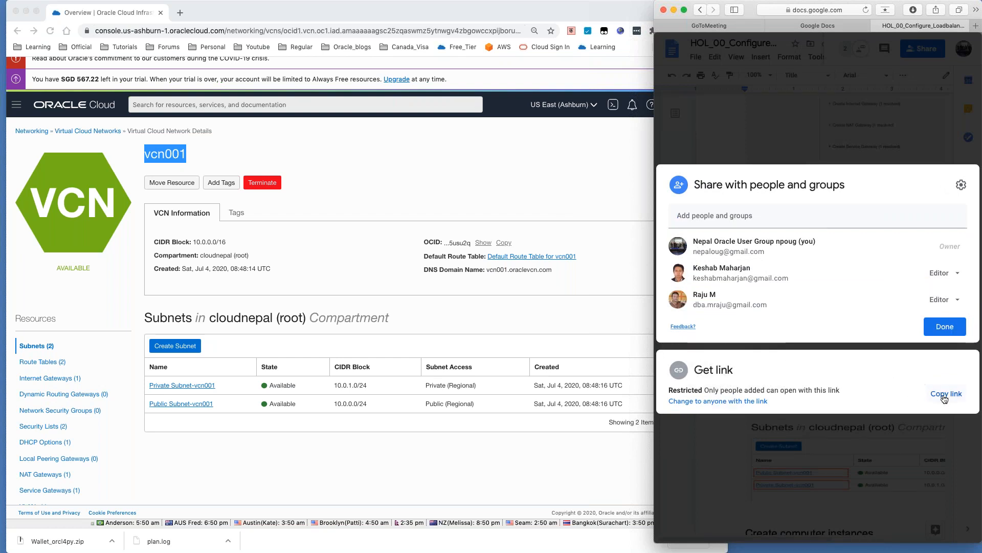
click(737, 402)
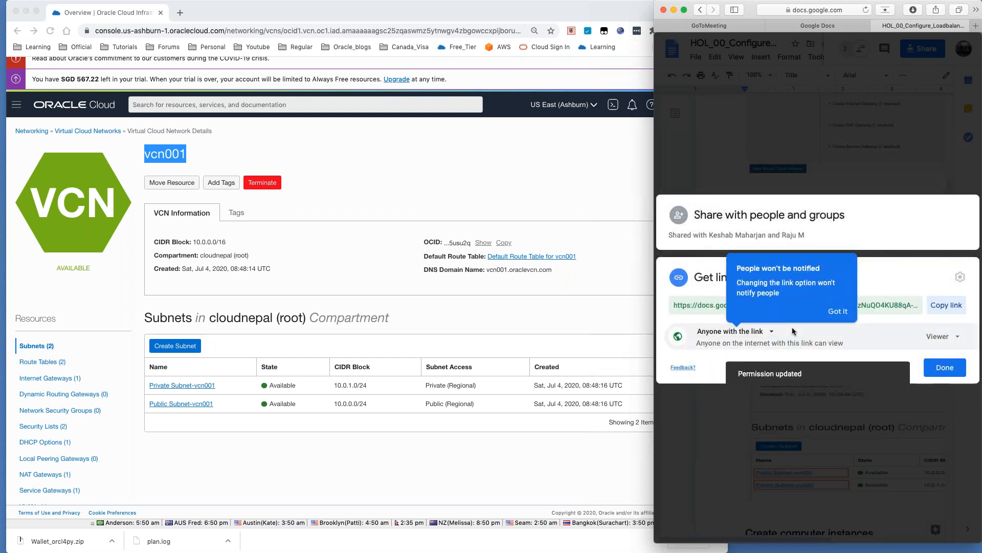
click(947, 306)
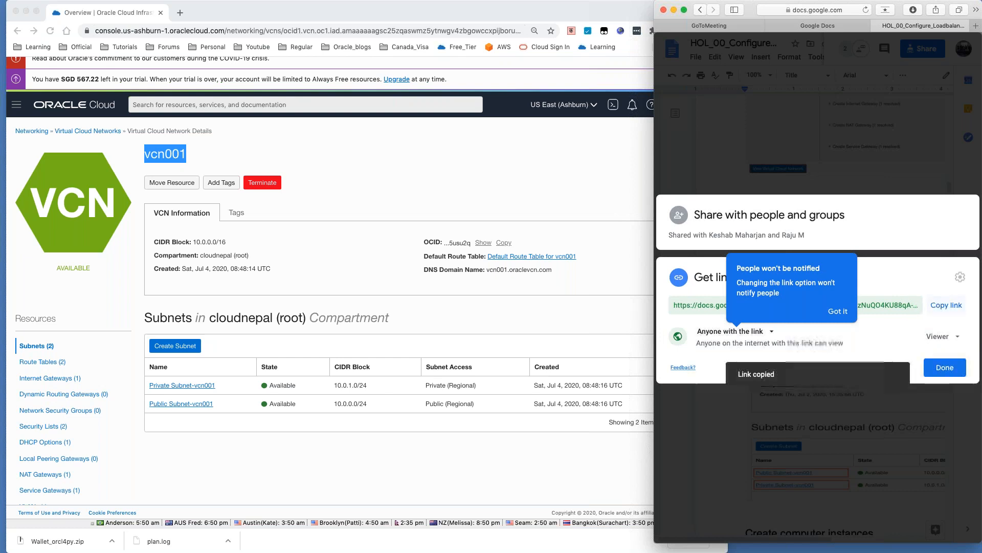
click(945, 367)
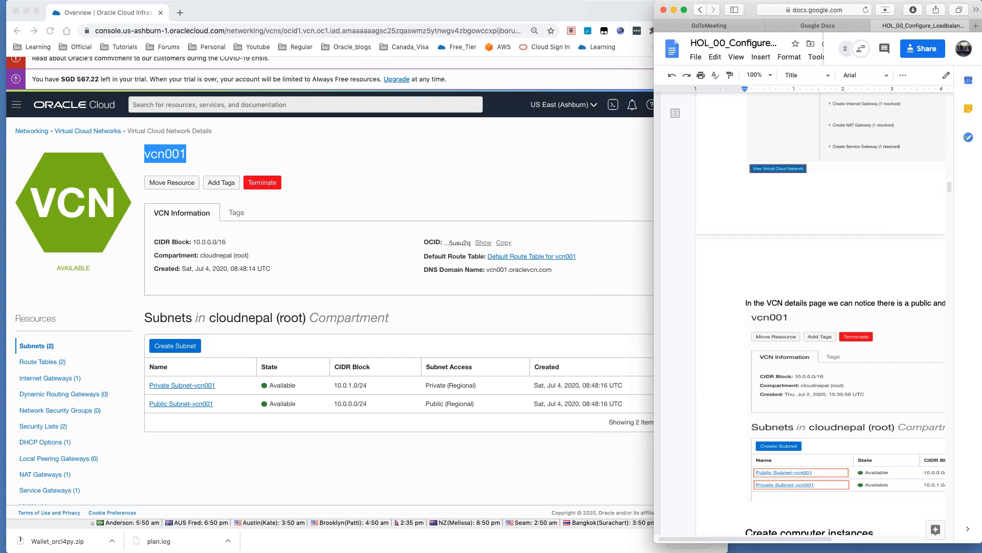
key(super+v)
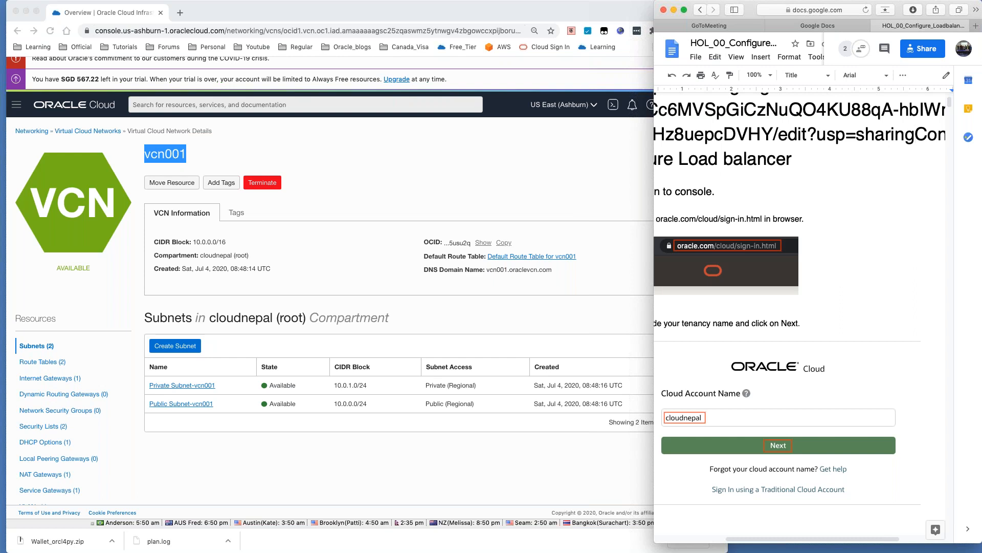
Step: Undo the document link accidentally pasted into the Google Docs title
key(super+Tab)
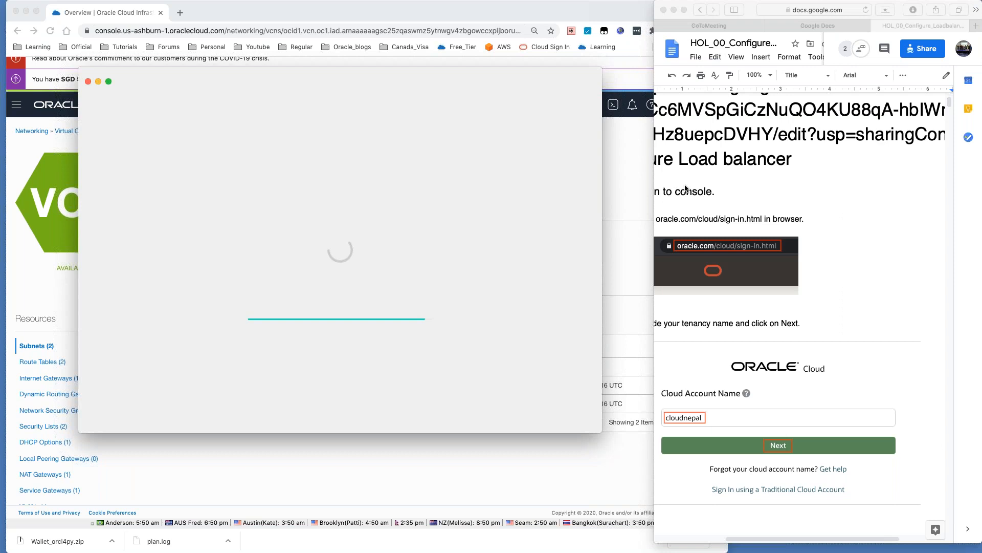
click(690, 148)
scroll(716, 154, left, 2)
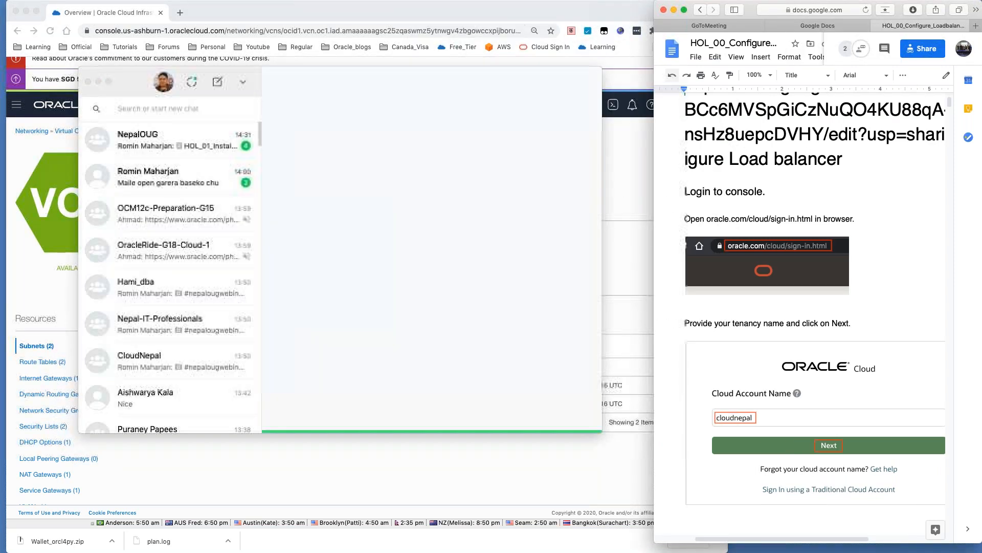
click(715, 56)
click(732, 72)
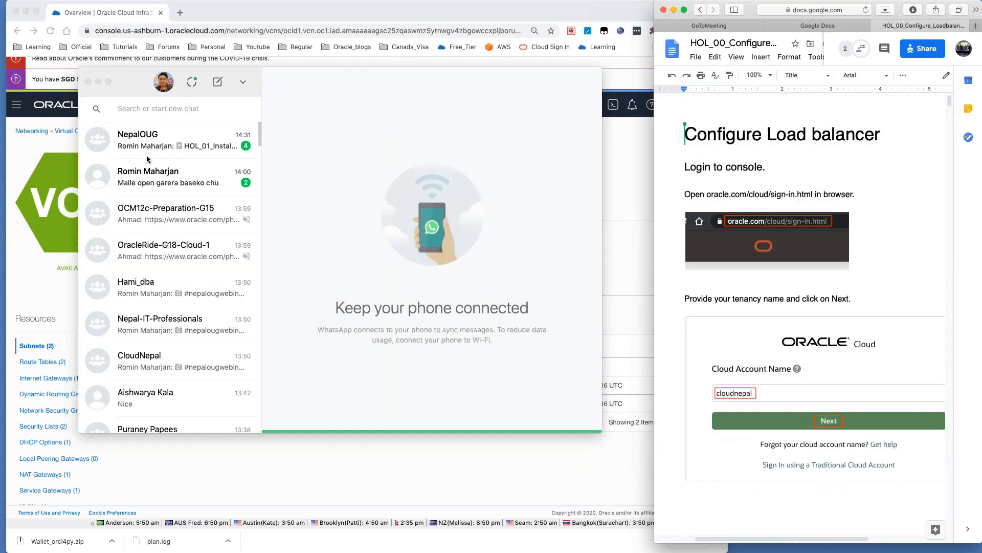
Step: Send the Configure Load balancer doc link to the contact in WhatsApp and minimise the chat
click(147, 174)
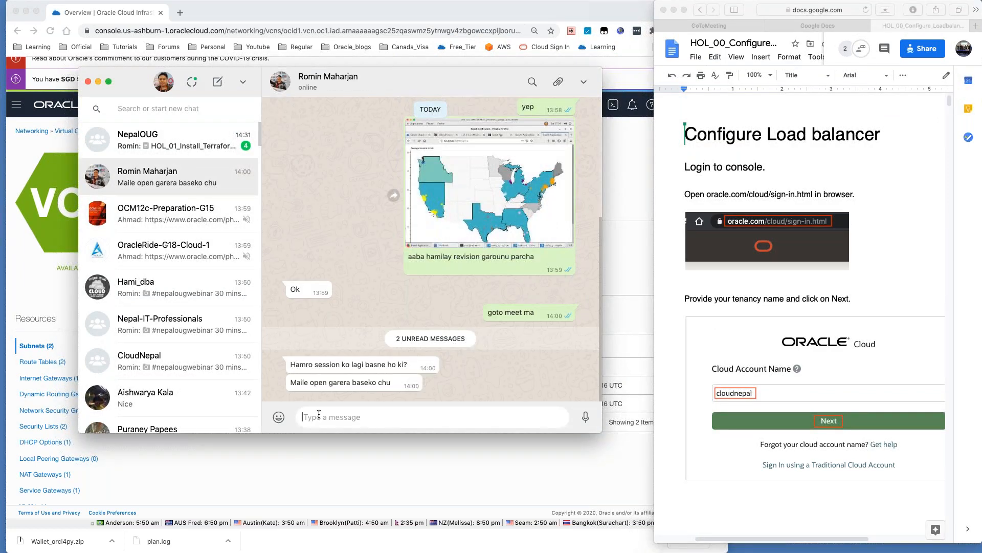
key(ctrl+v)
key(Return)
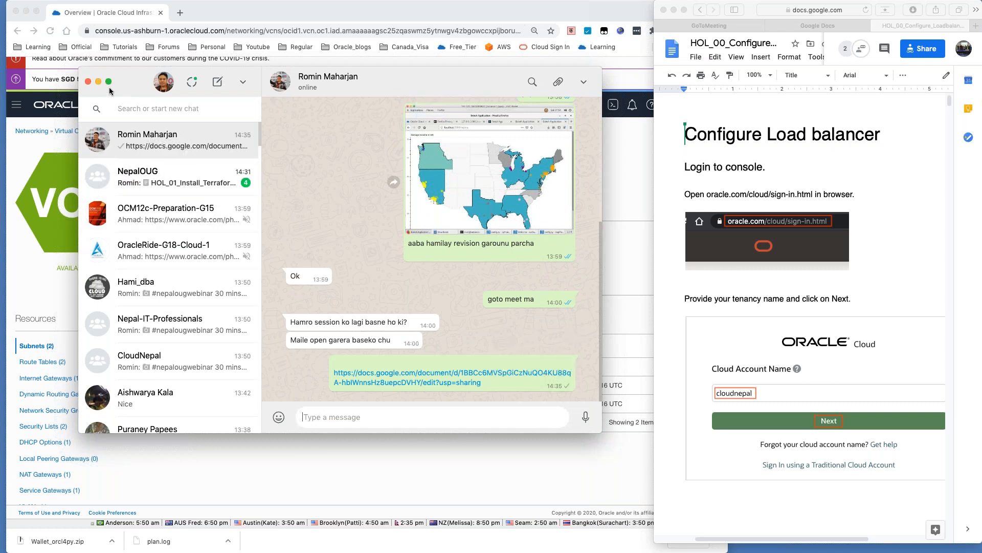
click(98, 81)
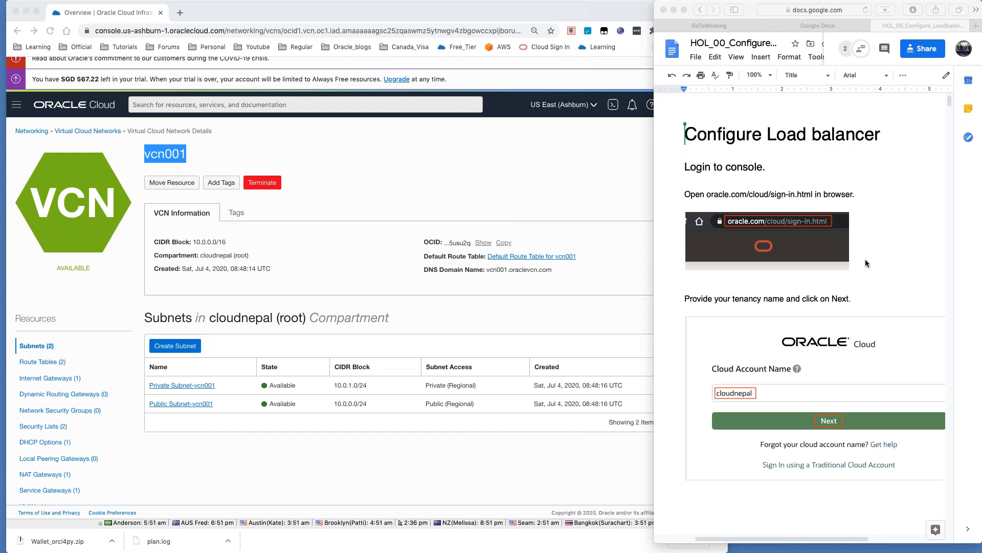
Step: Open HOL_01_Install_Terraform from Docs home and copy its anyone-with-the-link viewer link
click(674, 58)
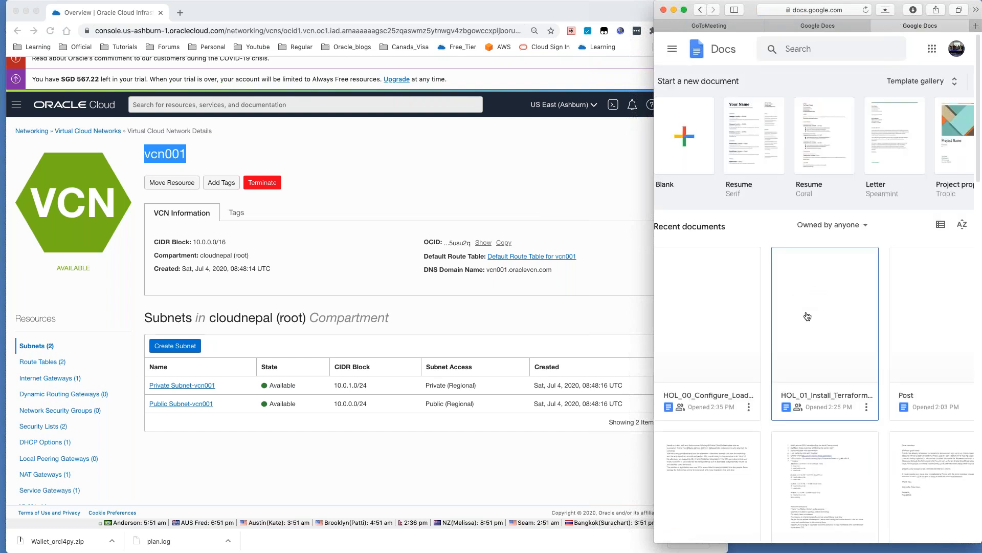
click(811, 385)
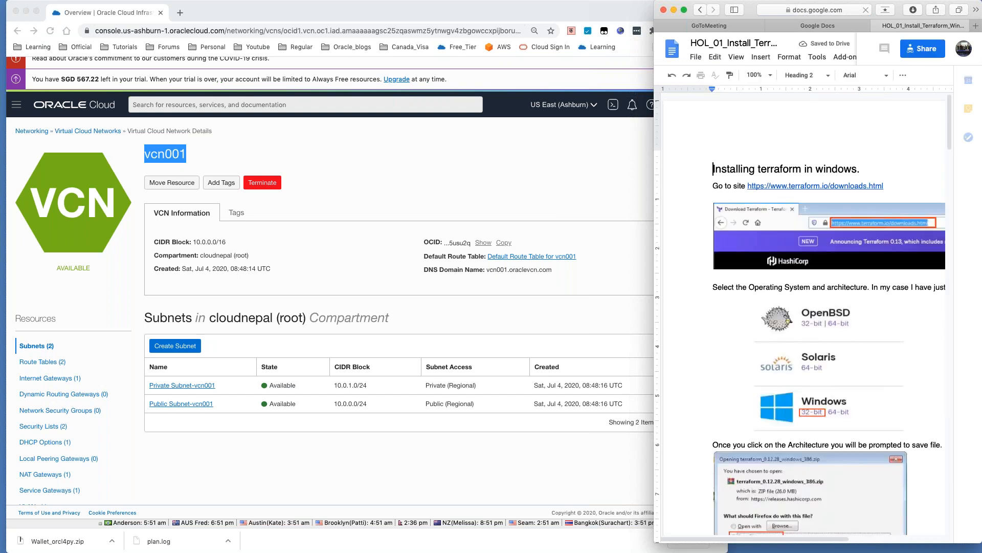
click(928, 49)
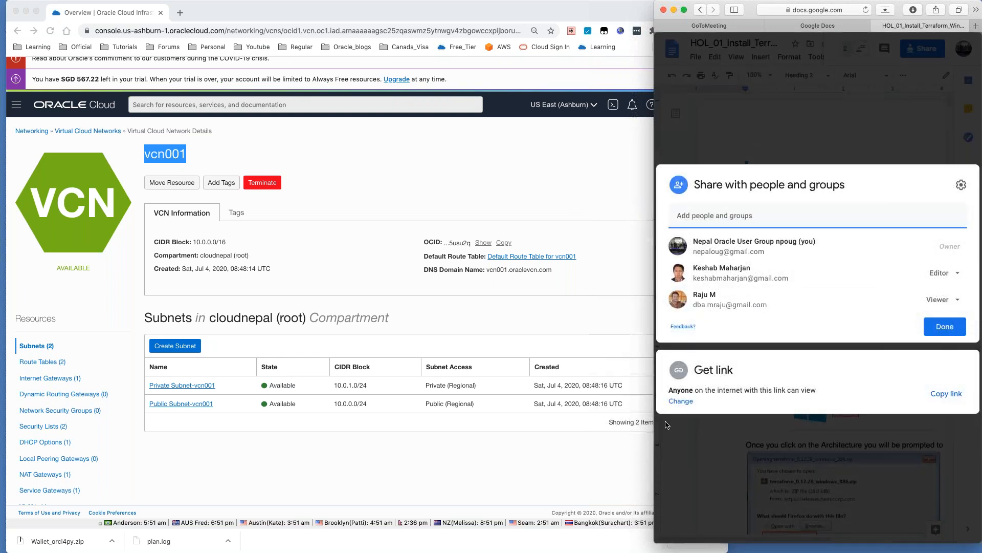
click(681, 401)
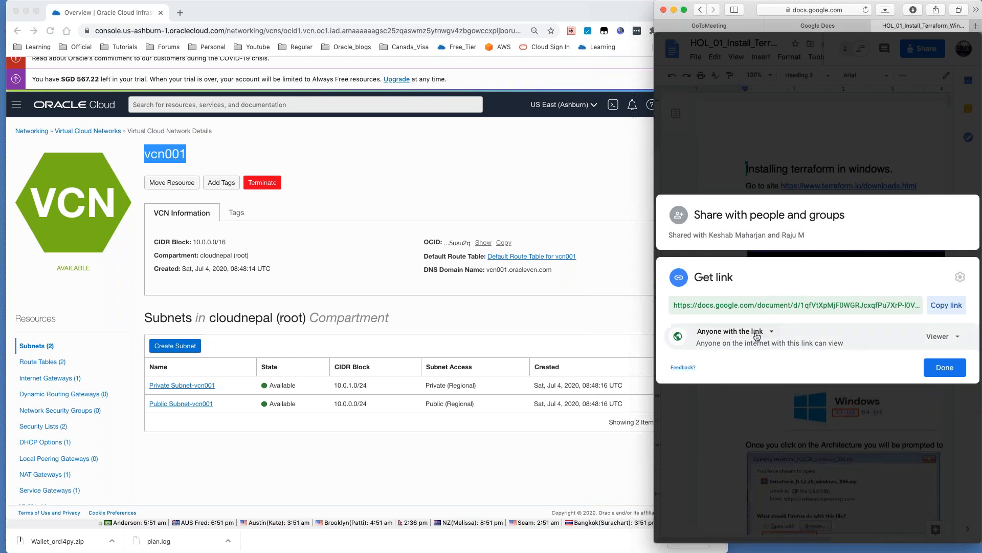
click(947, 305)
click(944, 366)
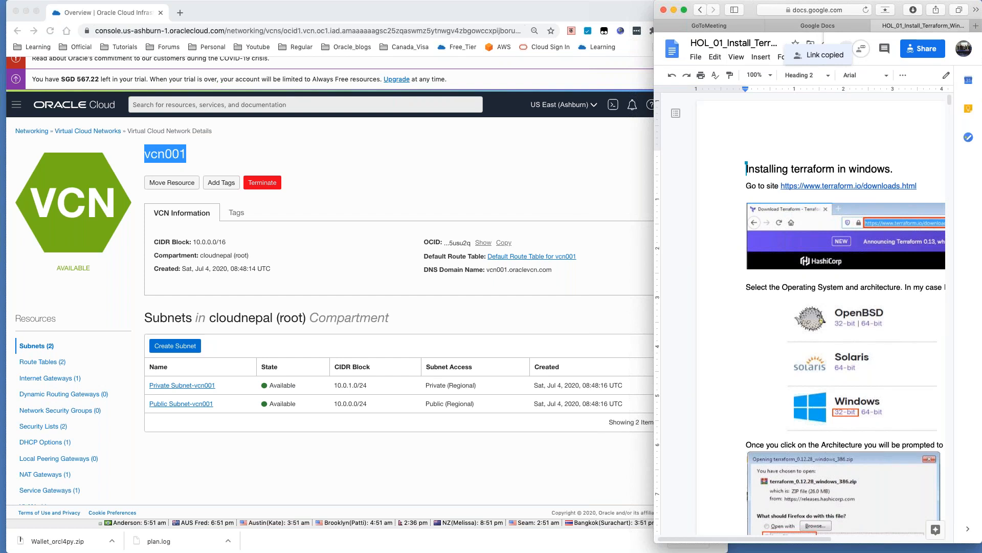
Step: Send the Terraform guide link to the contact in WhatsApp
key(super+Tab)
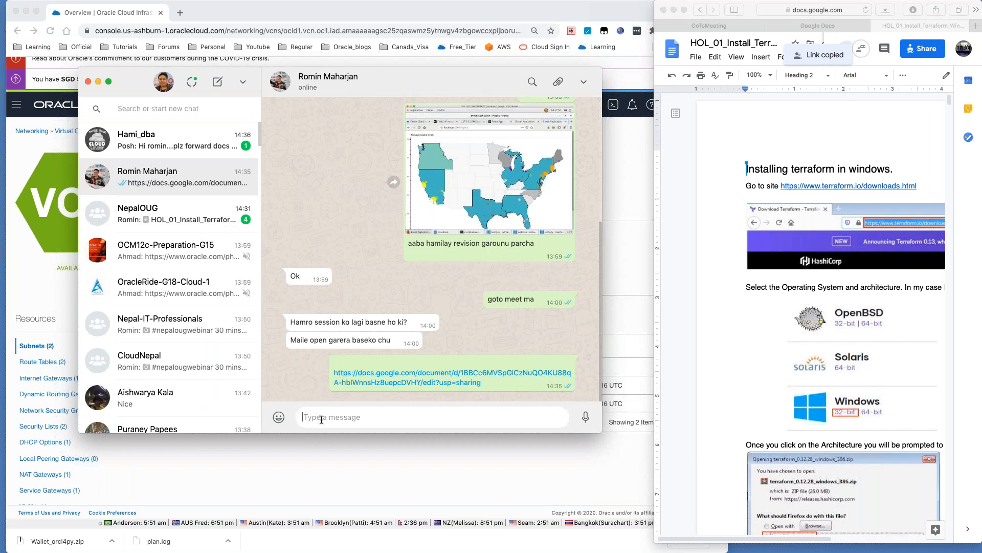
key(super+v)
key(Return)
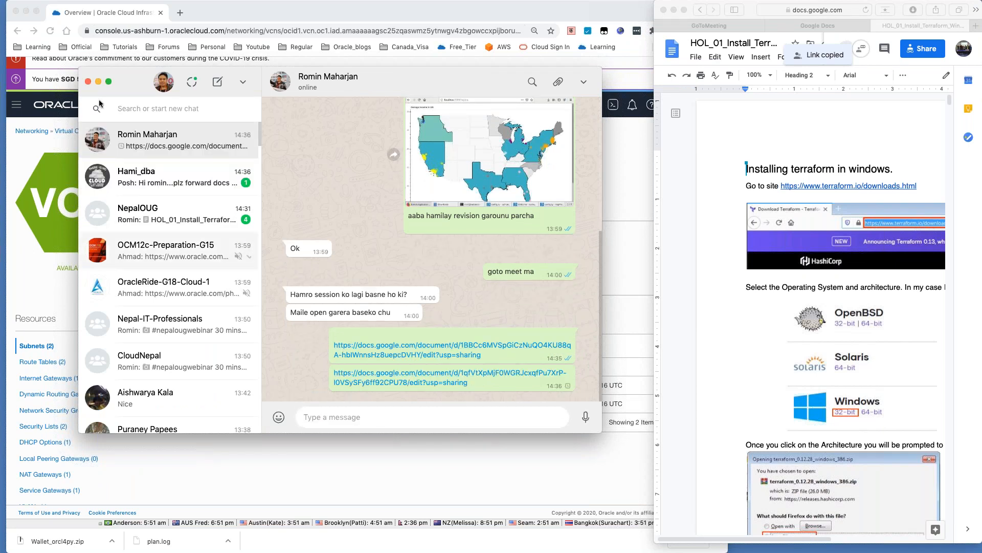
Step: Send the Terraform guide link to the group chat that requested the docs
click(164, 176)
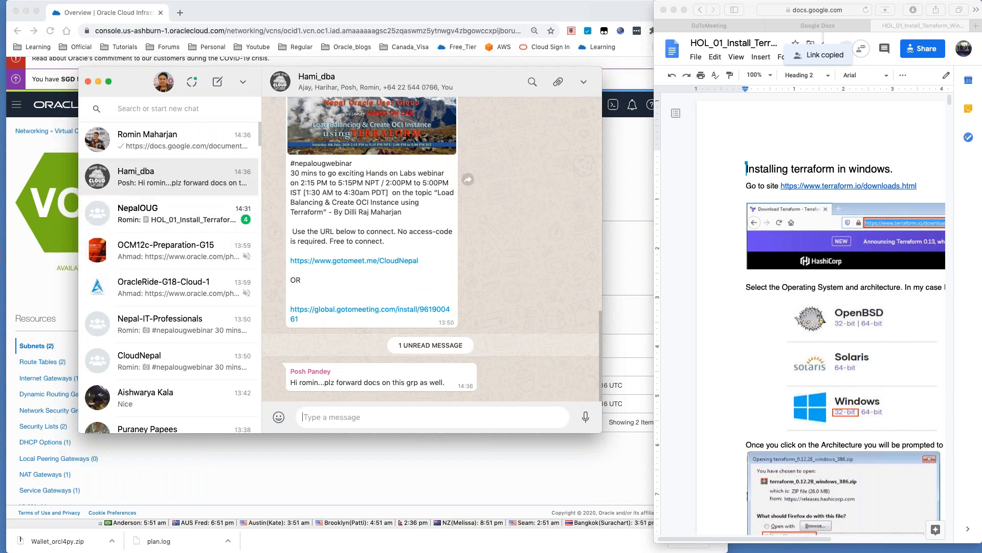
key(super+v)
key(Return)
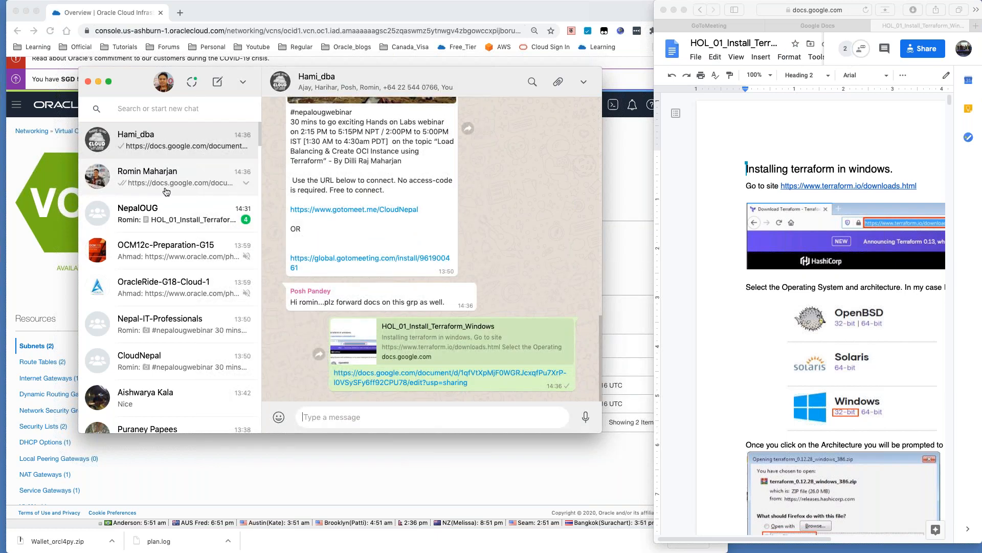
Step: Copy the first doc link from the contact's chat, type 'Thank You' to the group, and hide WhatsApp
click(166, 192)
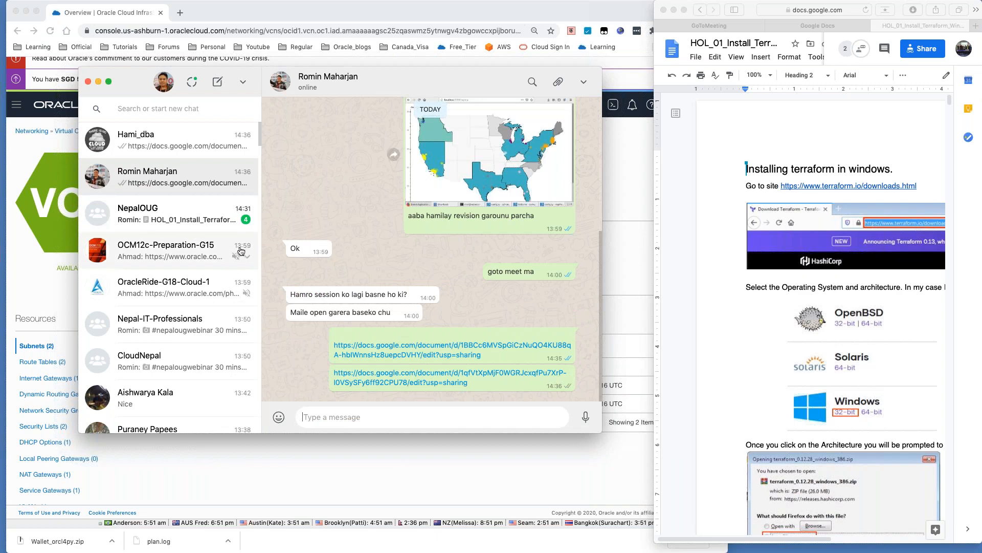
drag(482, 356, 330, 348)
click(181, 149)
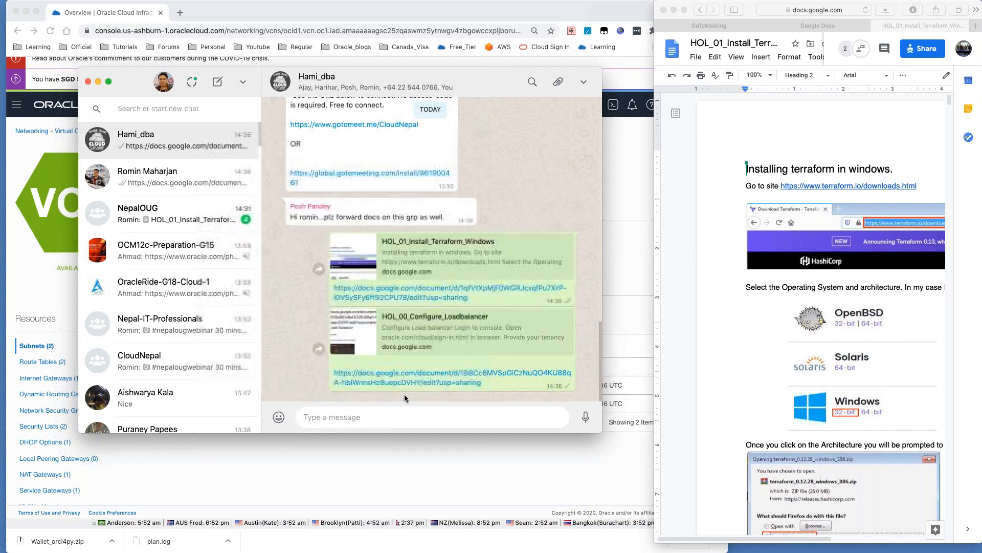
text(Thank You)
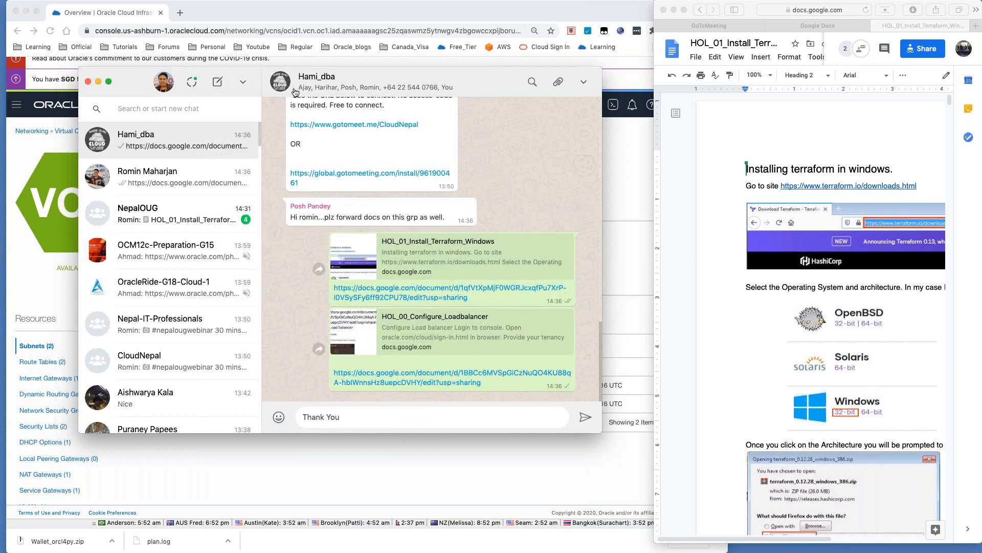
drag(349, 75, 981, 154)
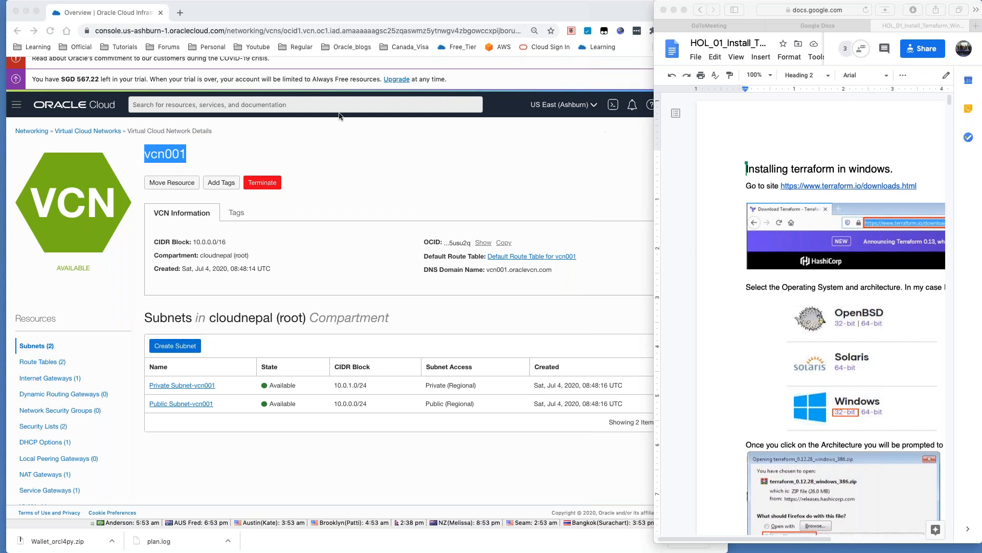
Step: Go to Networking > Virtual Cloud Networks and launch the Start VCN Wizard
click(14, 112)
click(15, 108)
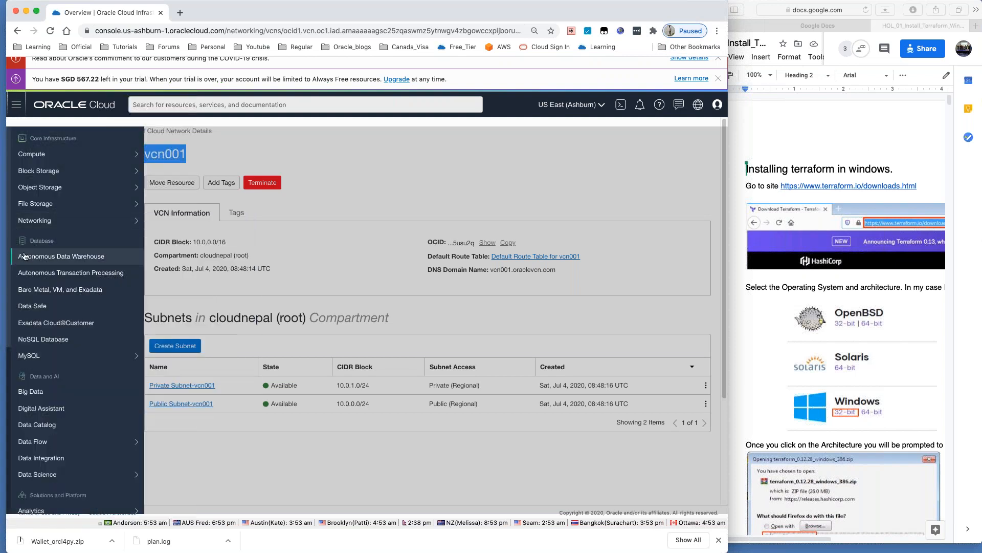
mouse_move(46, 220)
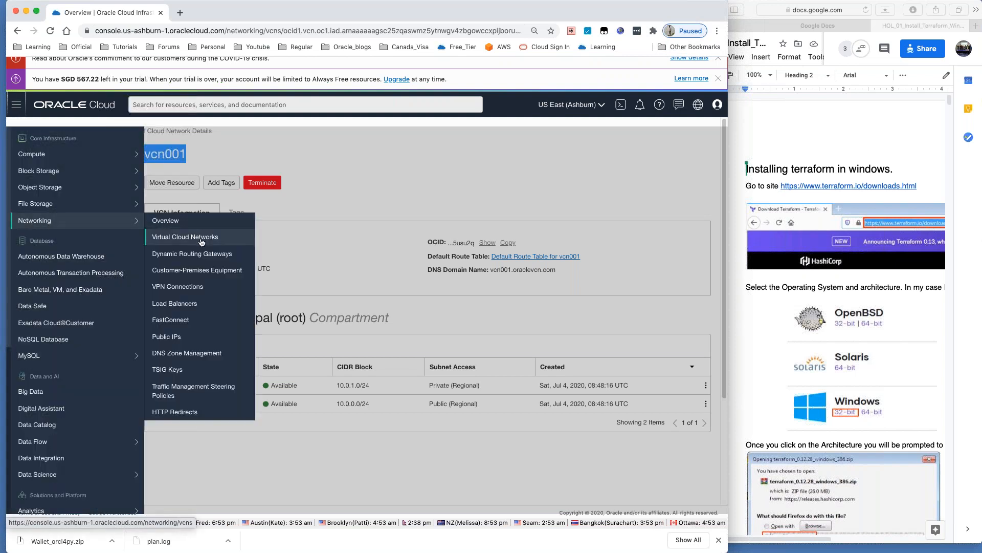
click(201, 240)
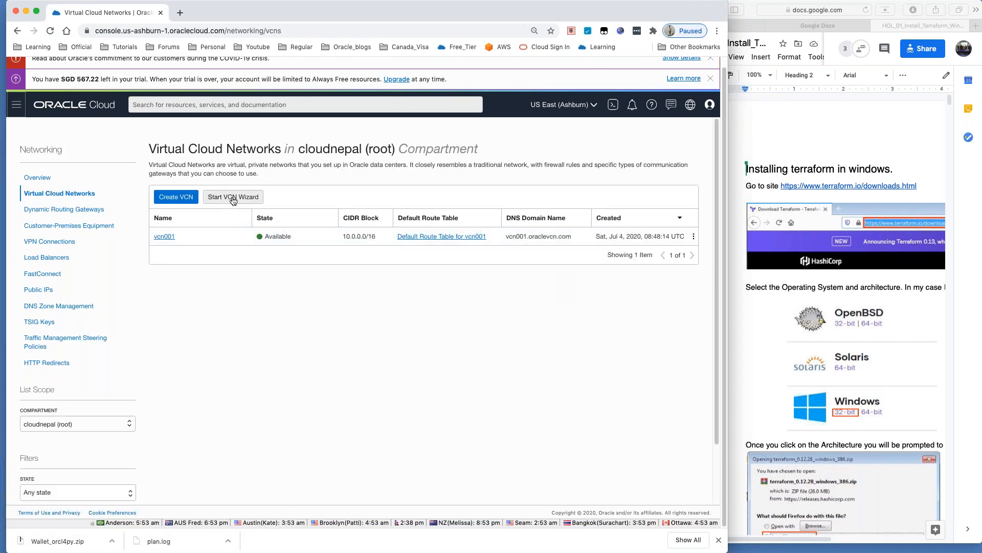
click(233, 199)
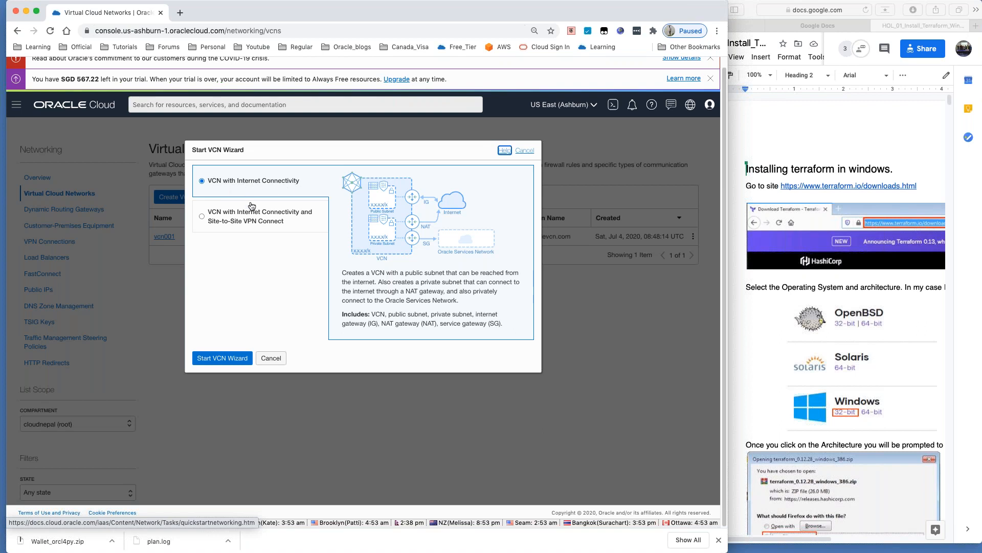
Step: Name the internet-connected VCN 'VCN002', review its settings, and create it
click(221, 360)
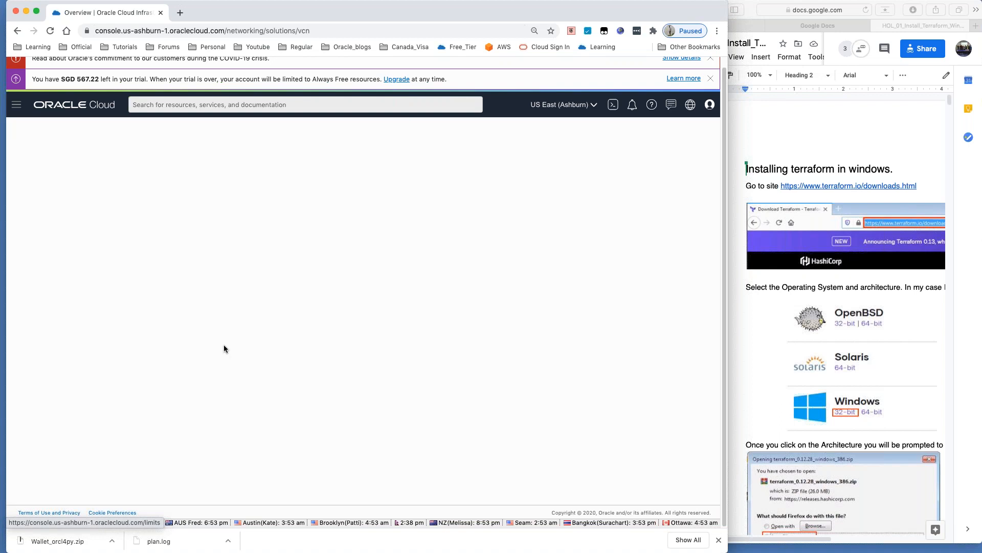
click(149, 276)
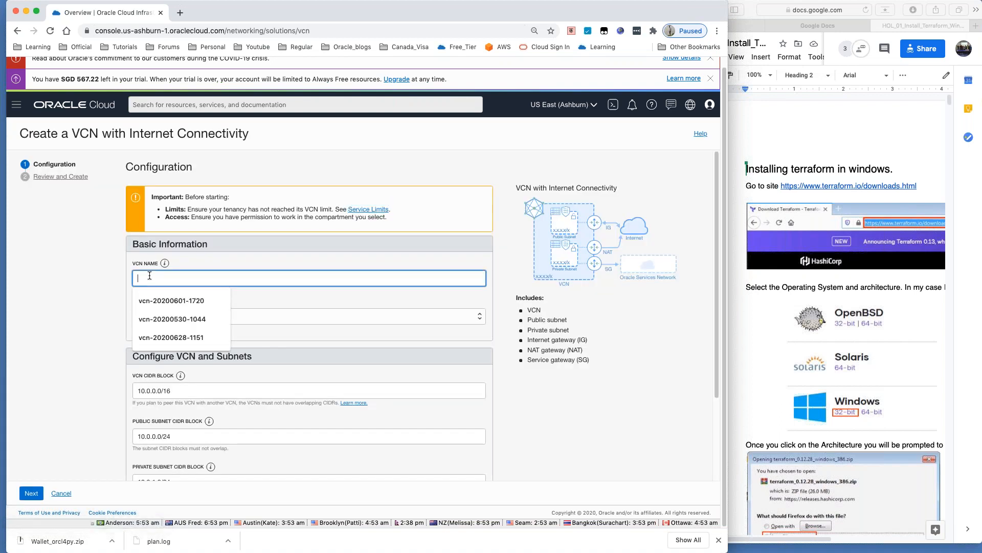
text(VCN000)
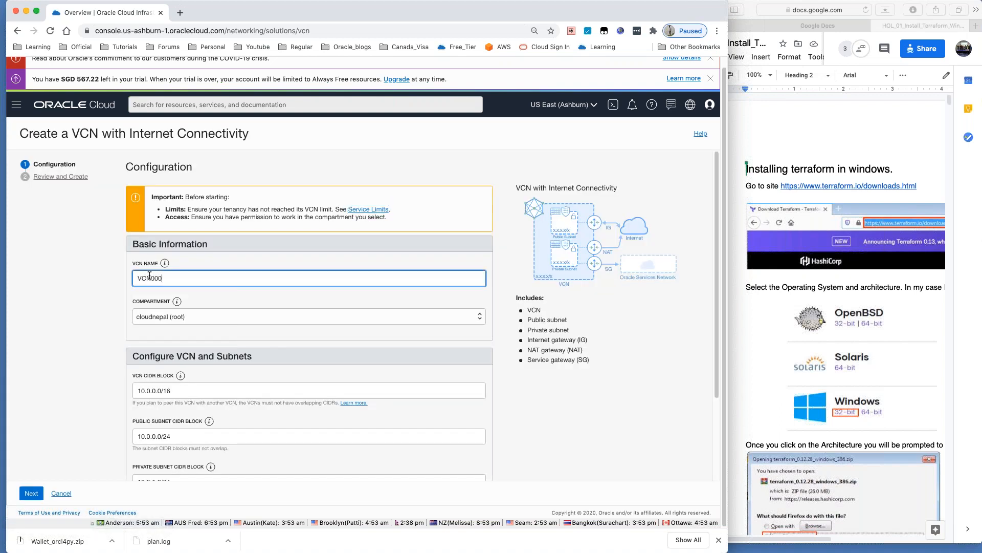
key(BackSpace)
text(2)
scroll(149, 337, down, 3)
click(31, 494)
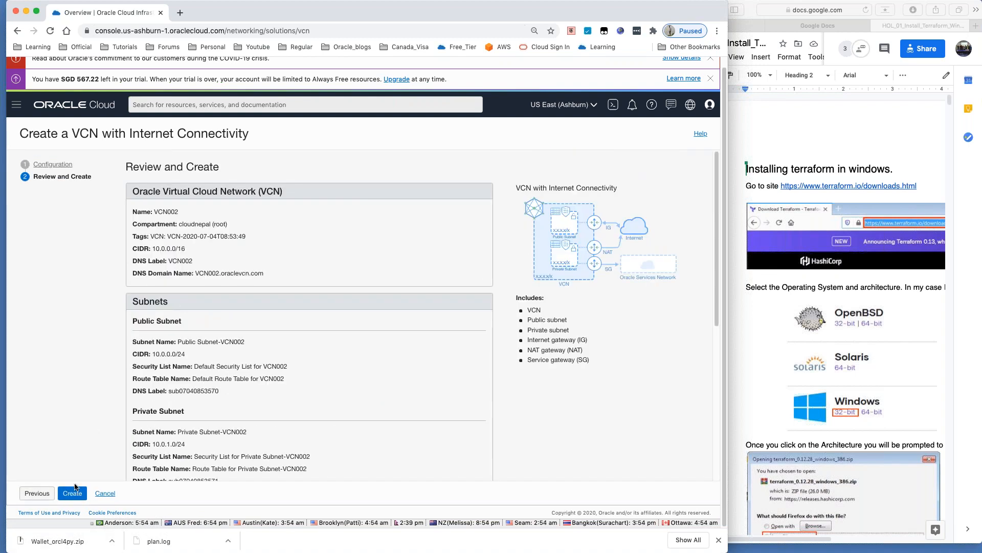
scroll(219, 325, down, 5)
scroll(219, 324, down, 4)
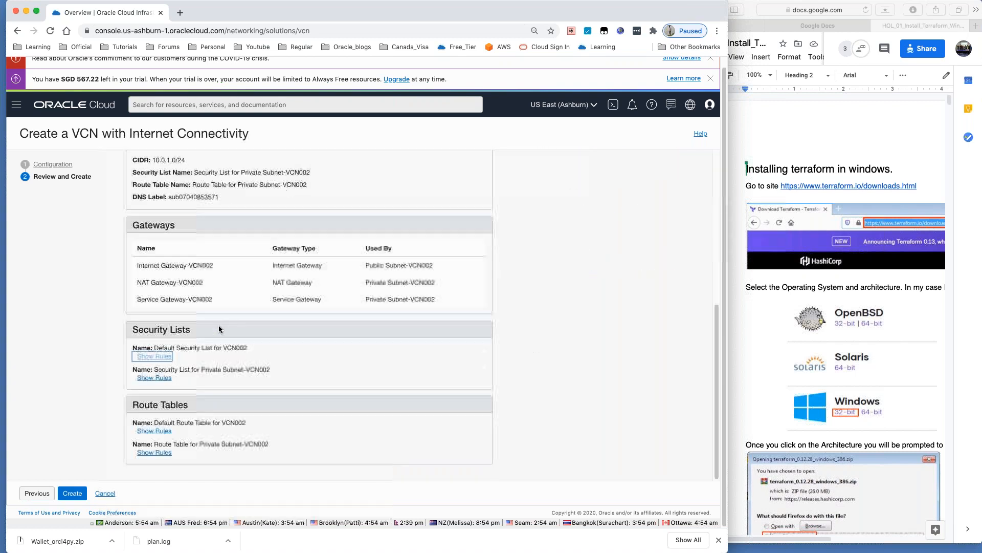
click(80, 492)
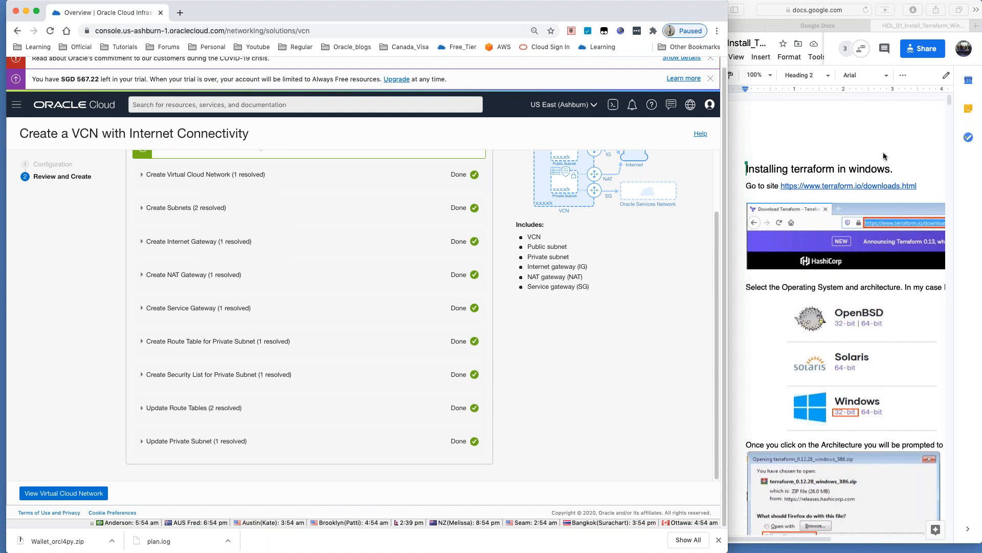
Step: Open the HOL_00_Configure_Loadbalancer guide from the Google Docs home page
click(878, 138)
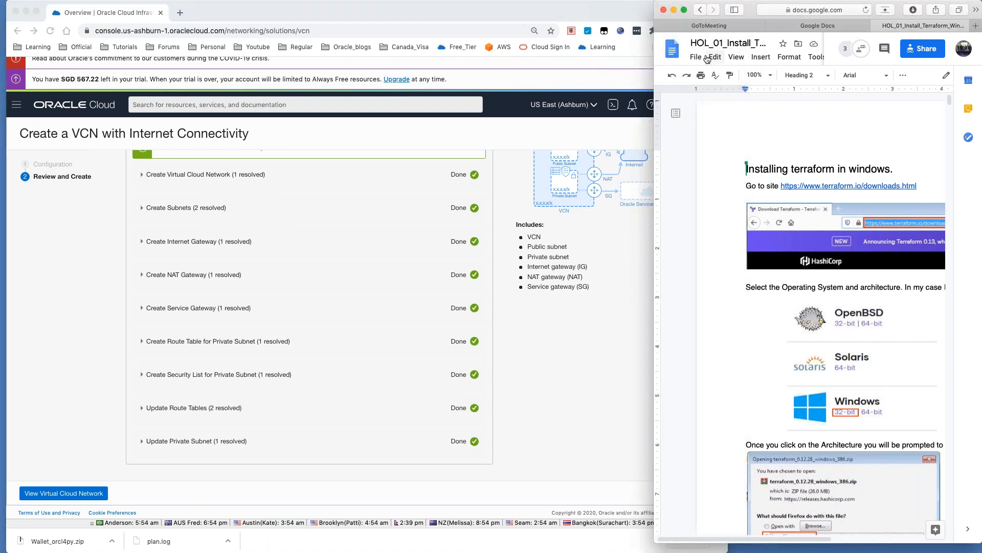
click(676, 51)
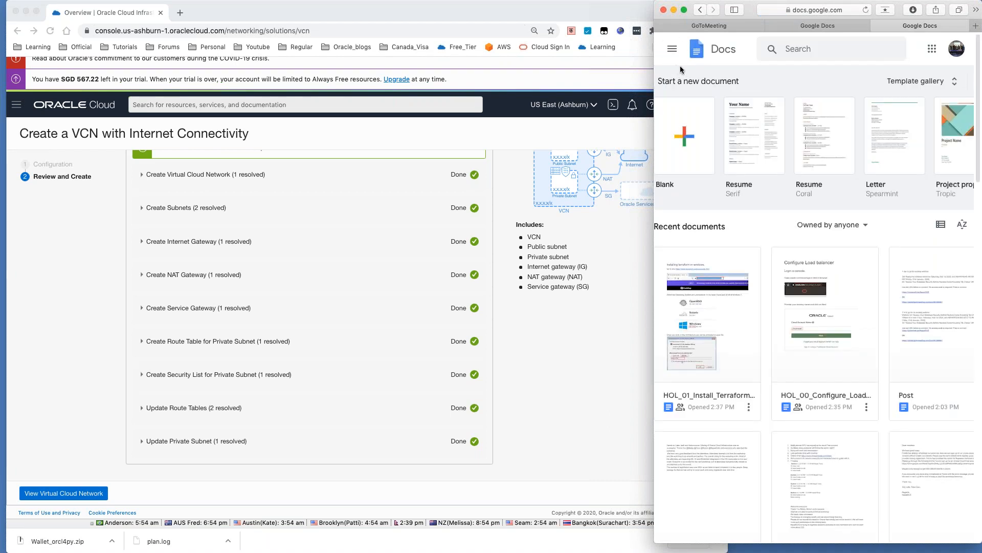
click(673, 54)
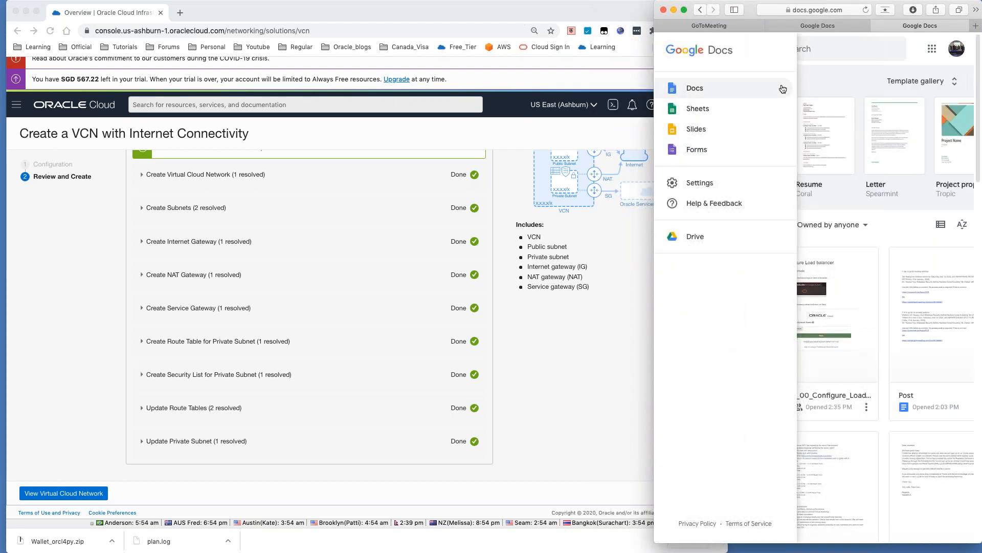
click(840, 90)
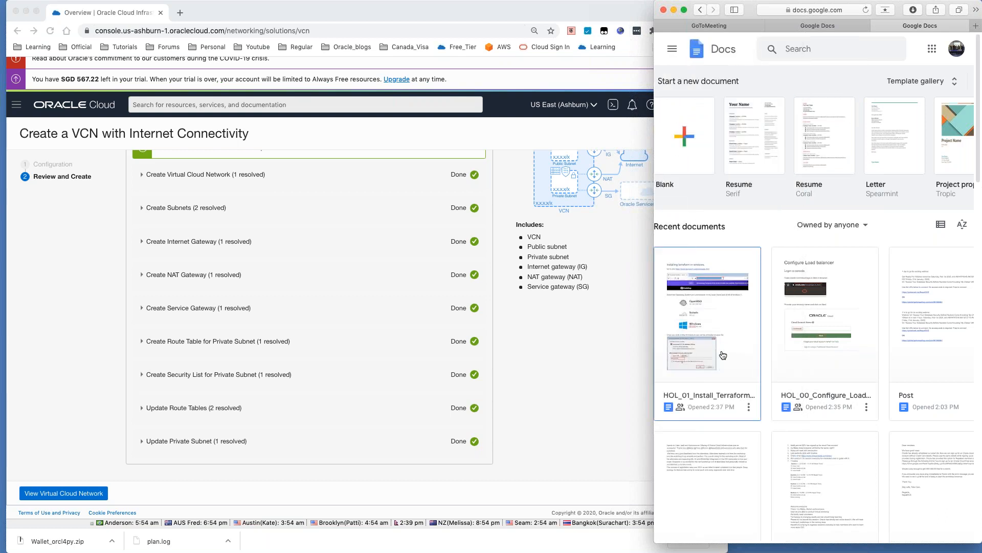
click(822, 359)
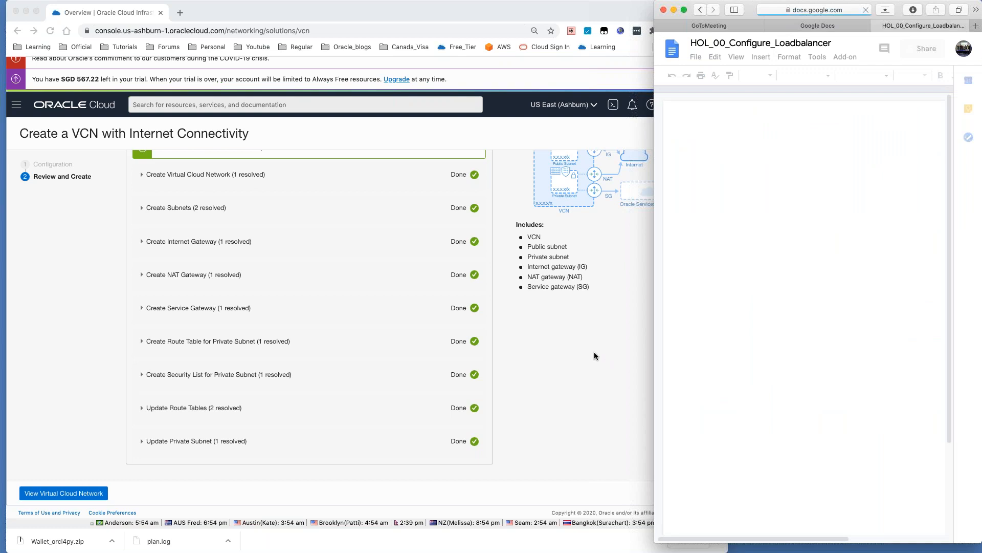
Step: View VCN002's details page in the Oracle console
click(510, 333)
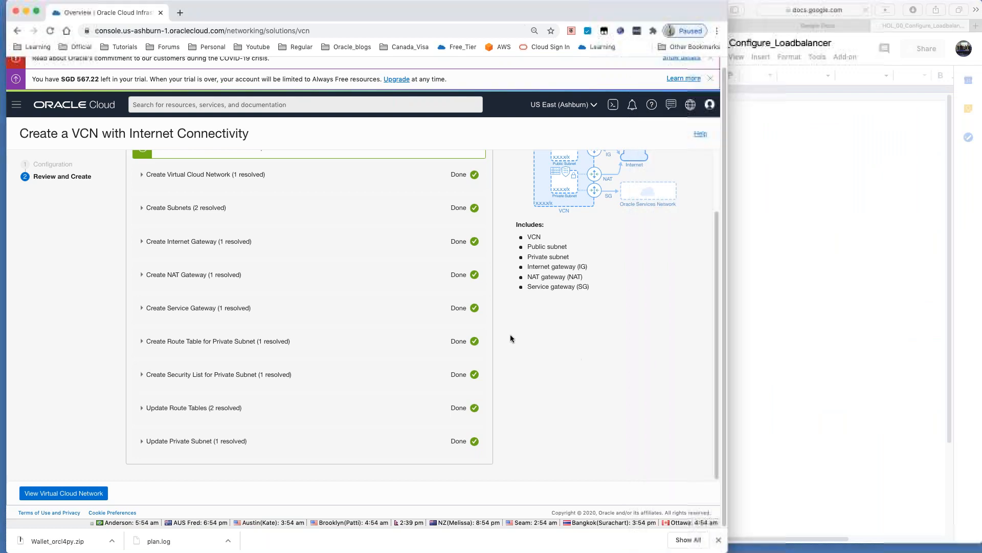
click(24, 110)
click(265, 376)
click(72, 493)
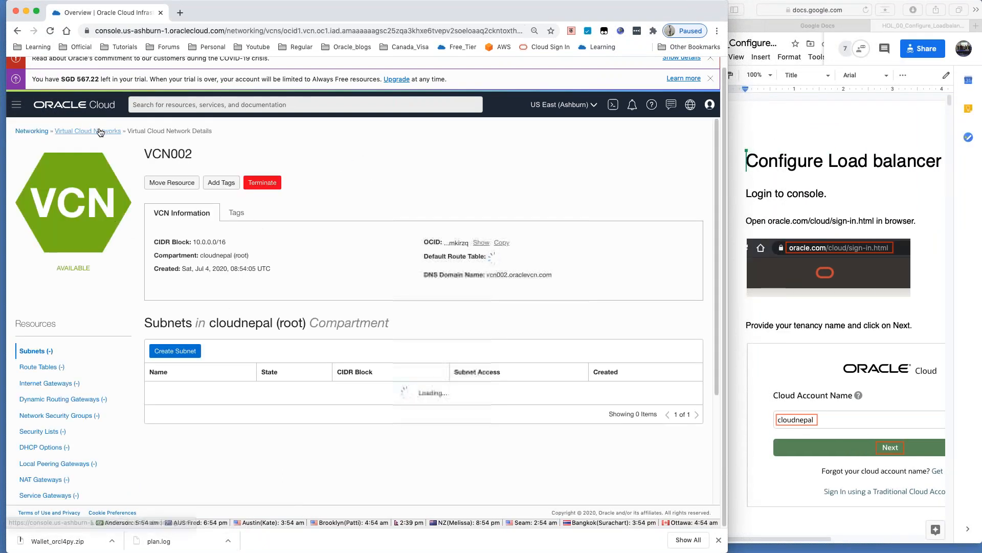
Step: Terminate VCN002 with all its associated resources and close the completed summary
click(100, 131)
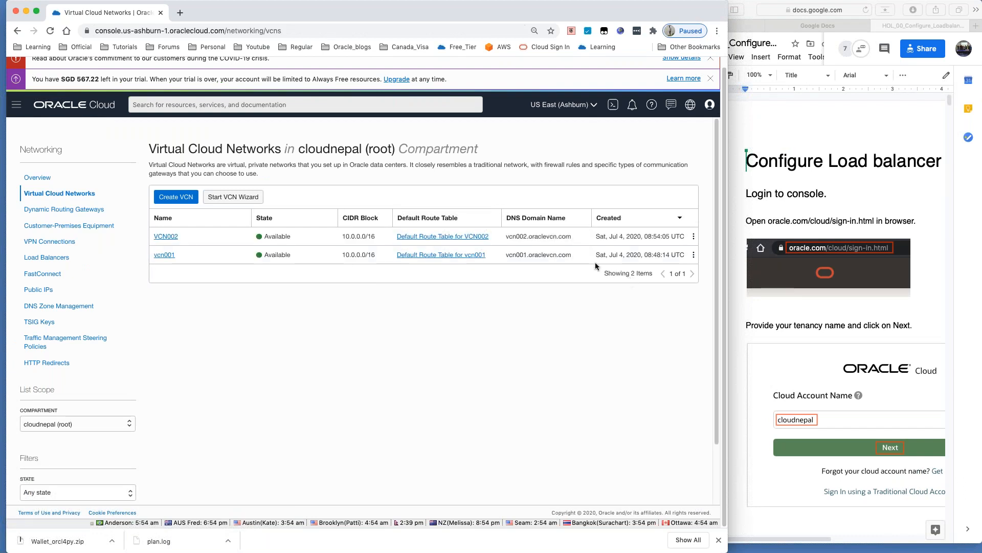
click(693, 236)
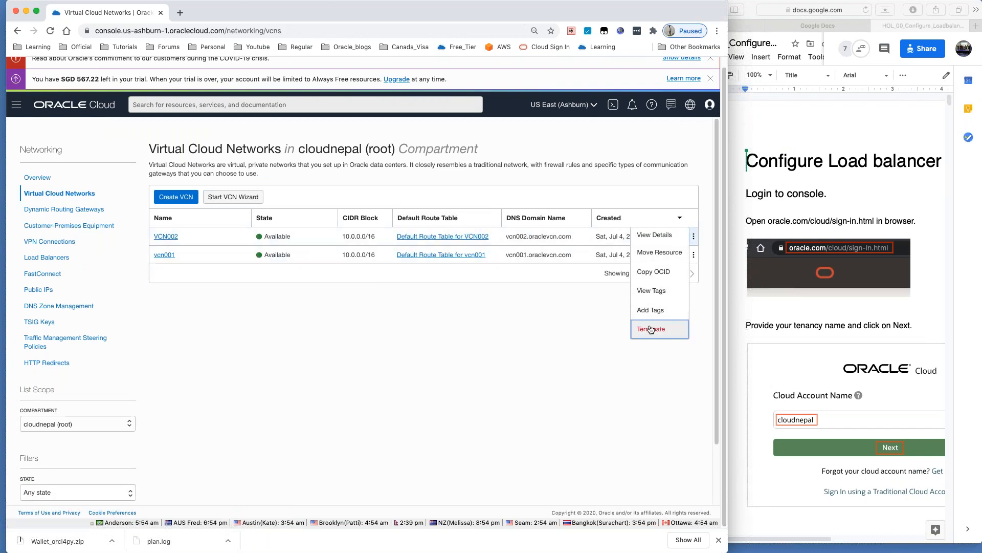
click(657, 329)
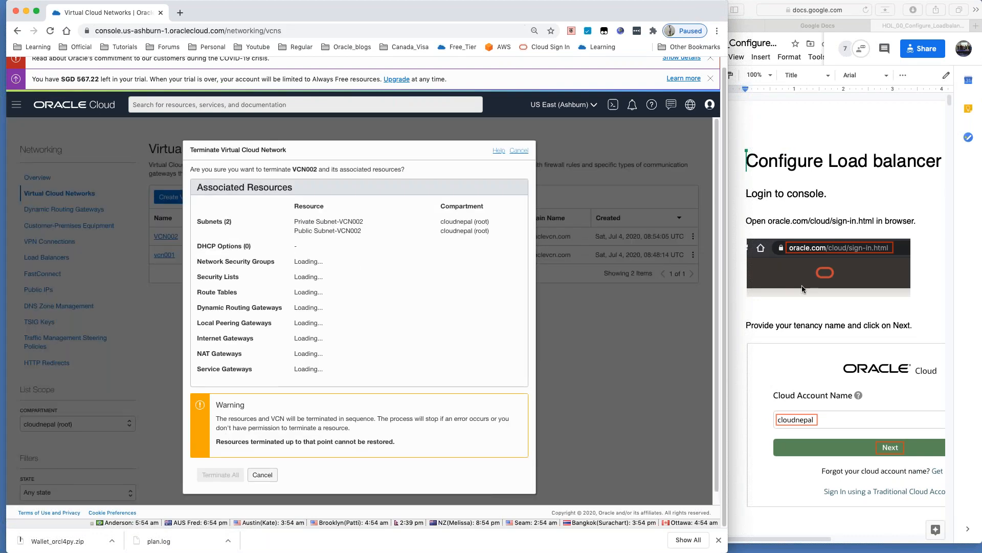
scroll(793, 296, down, 15)
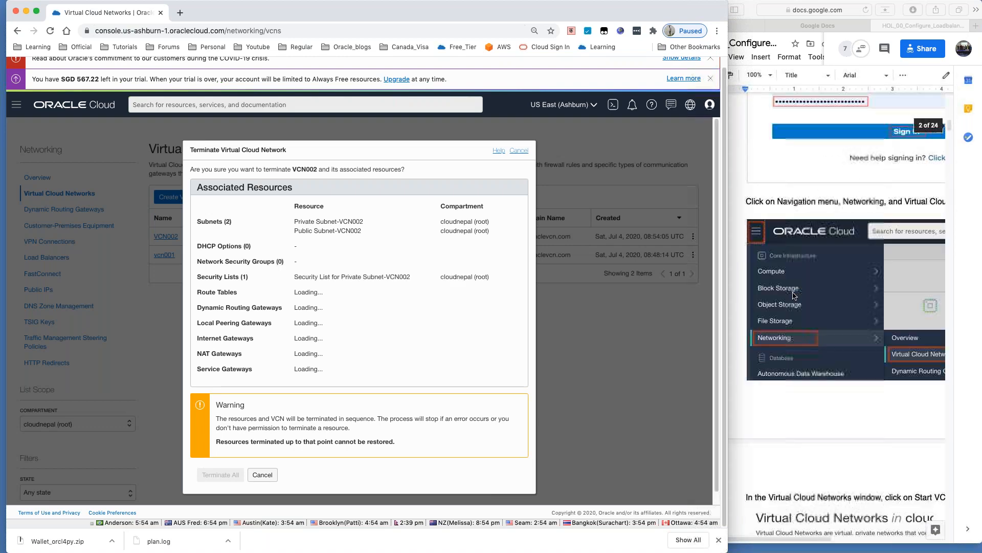
scroll(793, 295, down, 20)
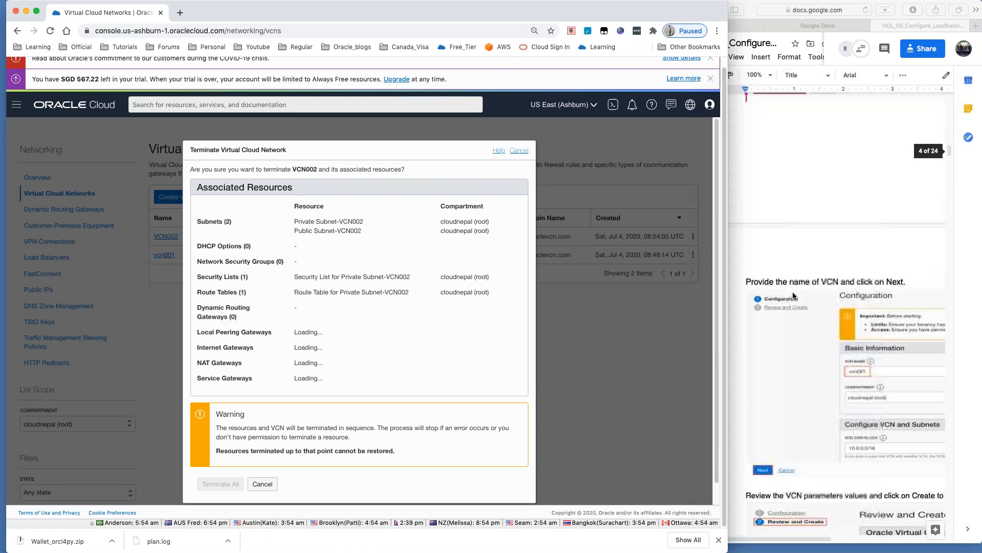
scroll(793, 296, down, 20)
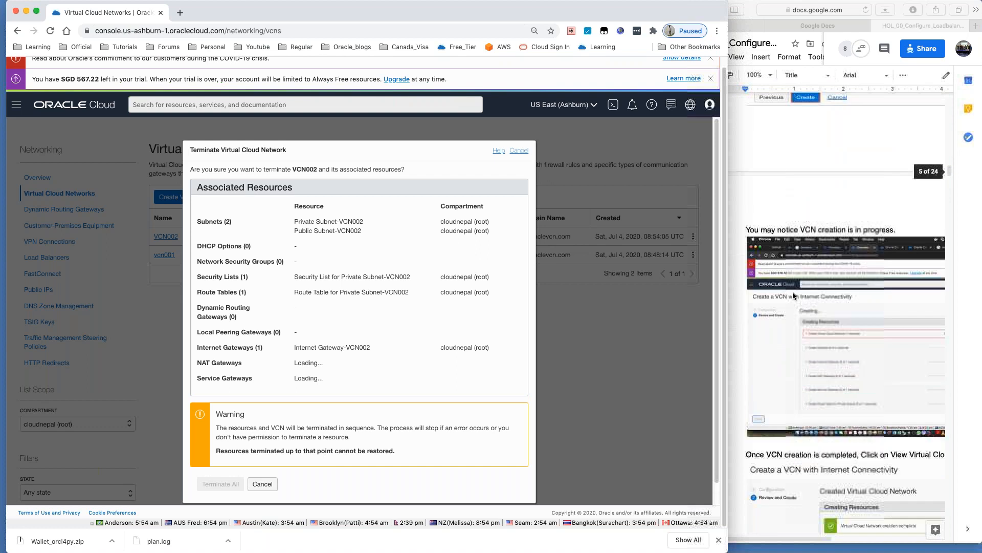
scroll(793, 296, down, 20)
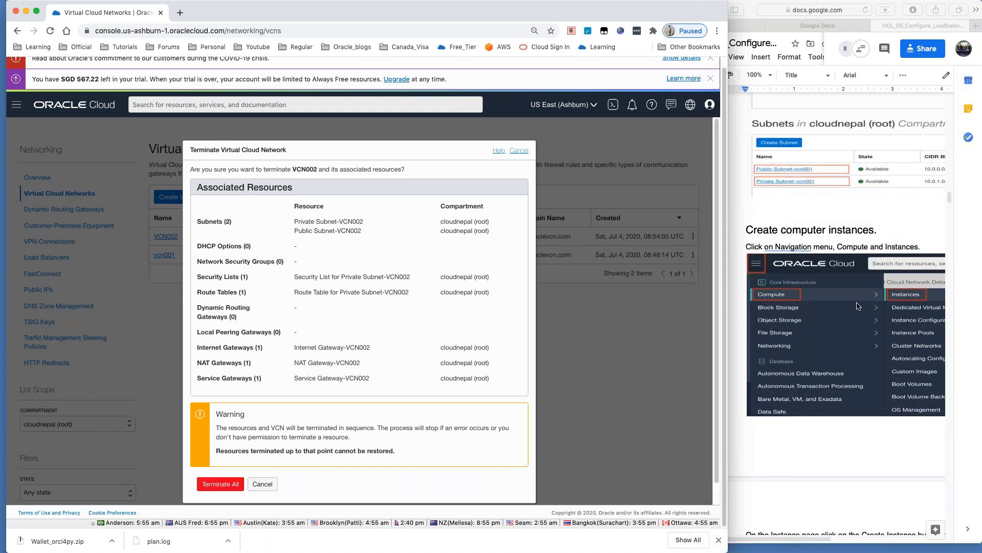
click(232, 484)
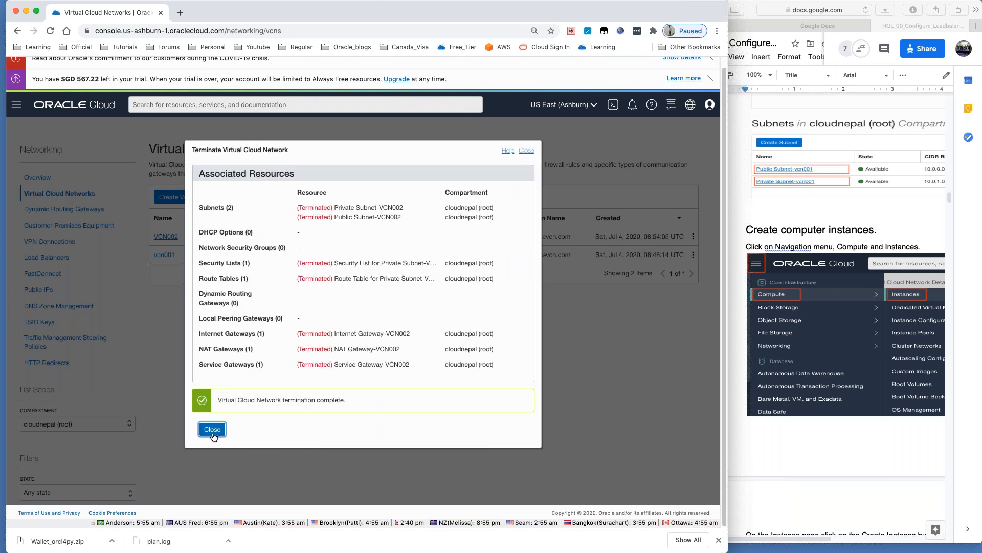
click(212, 429)
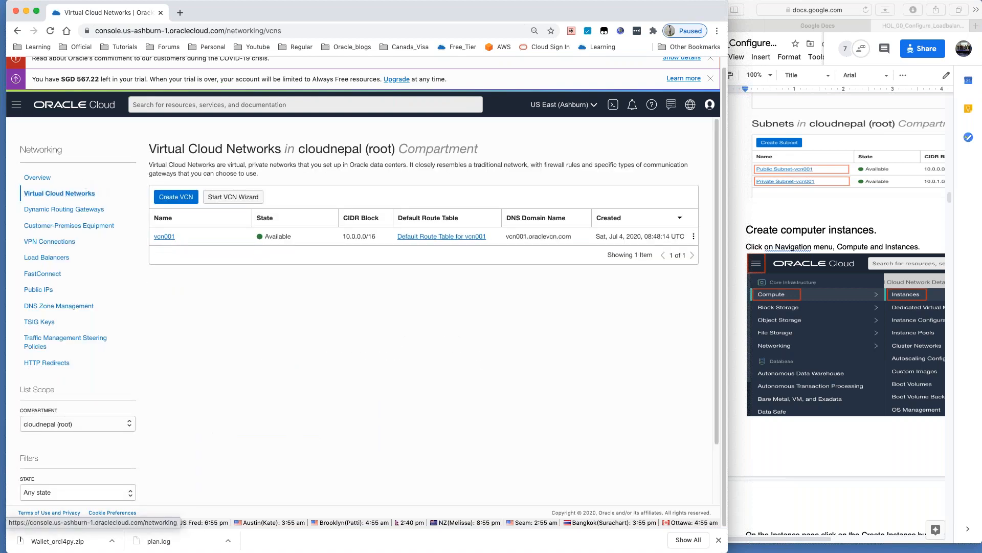
Step: Go to Compute > Instances and open the Create Compute Instance form
click(16, 104)
mouse_move(18, 154)
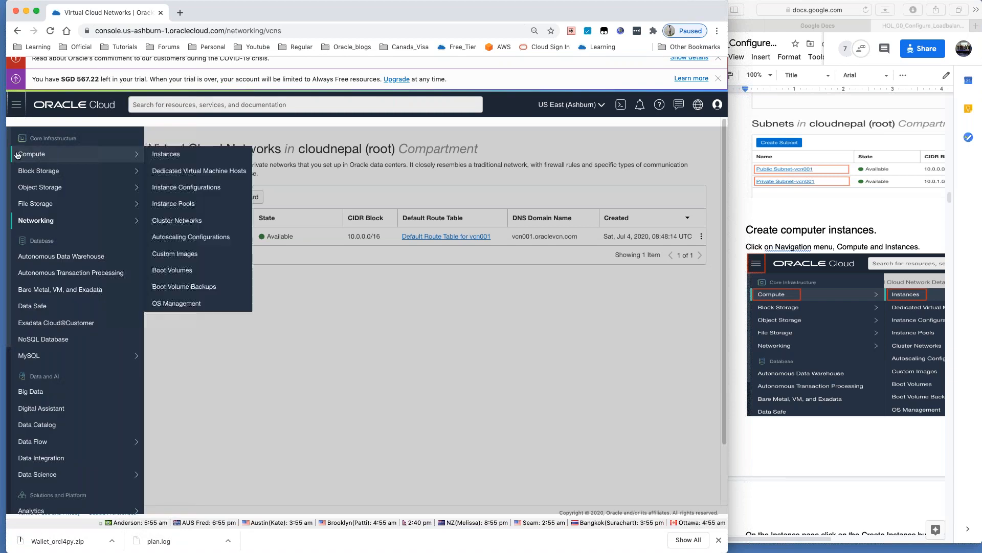
click(173, 155)
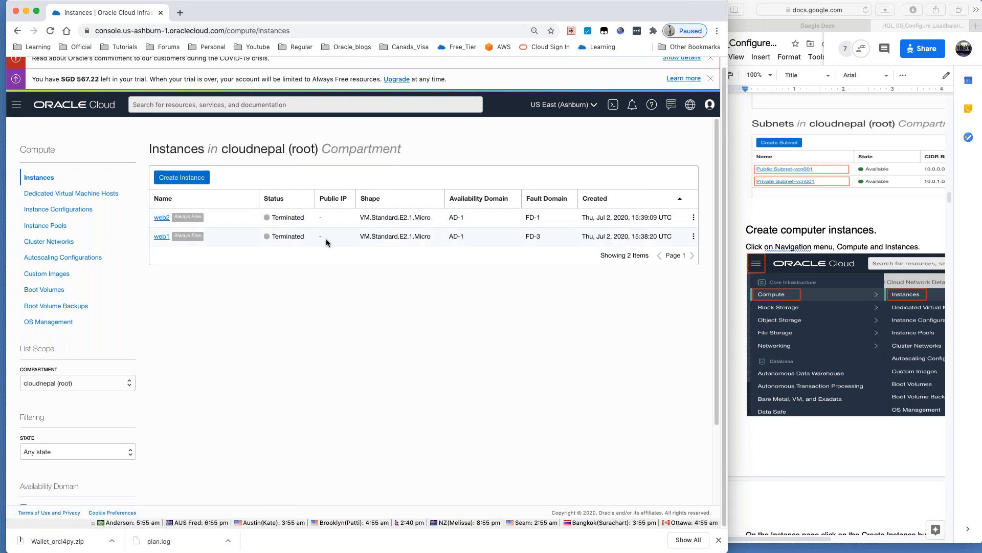
click(200, 181)
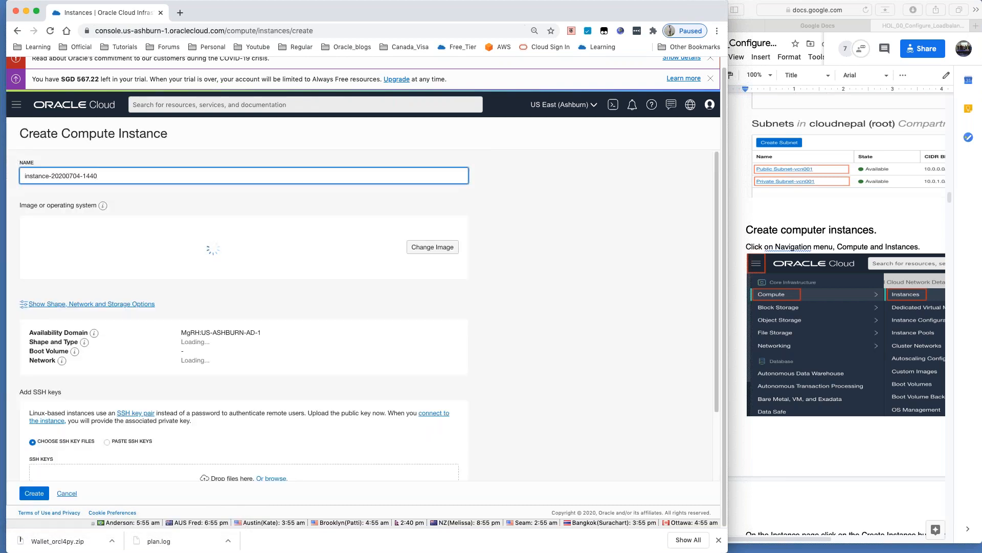
Step: Replace the default instance name with 'Web1'
drag(125, 180, 1, 177)
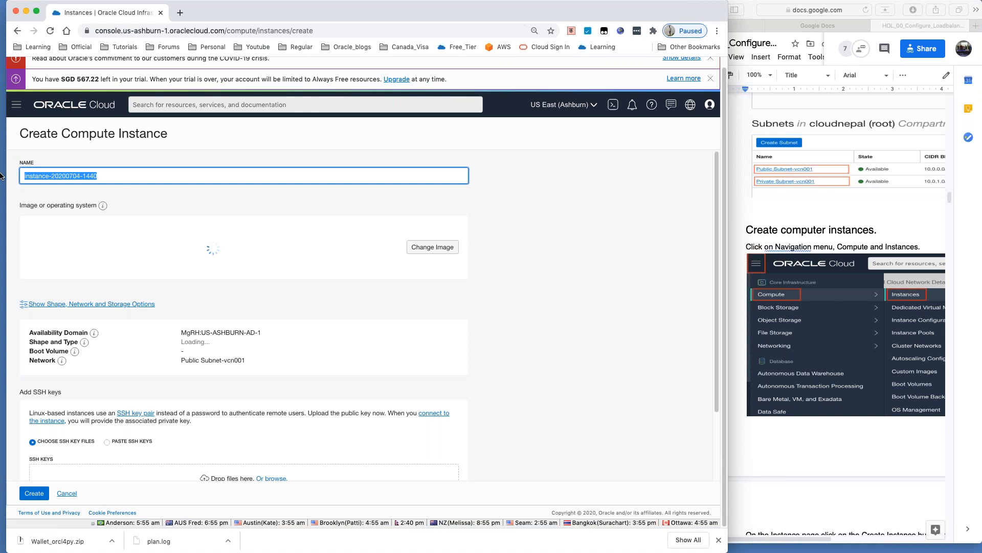
text(Web1)
key(BackSpace)
key(BackSpace)
key(BackSpace)
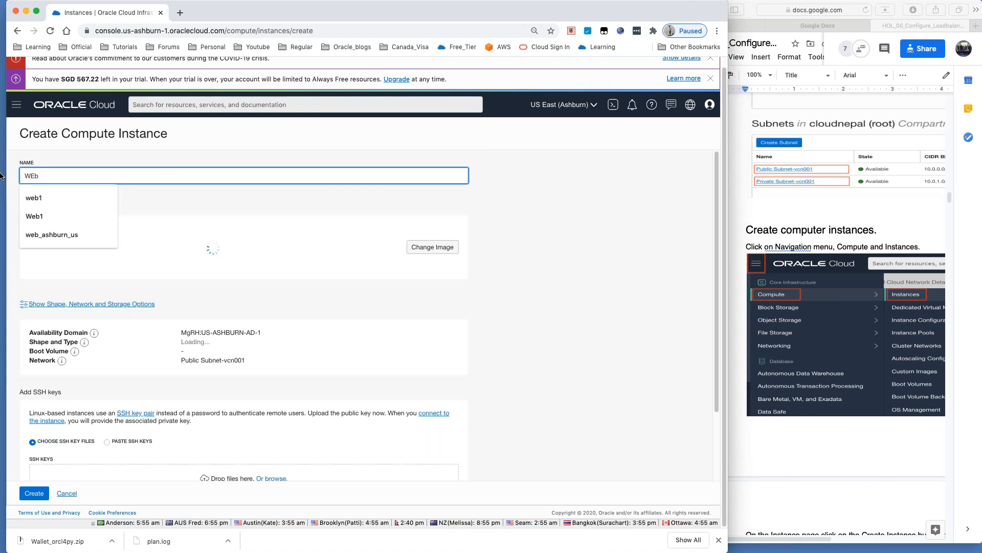
text(eb1)
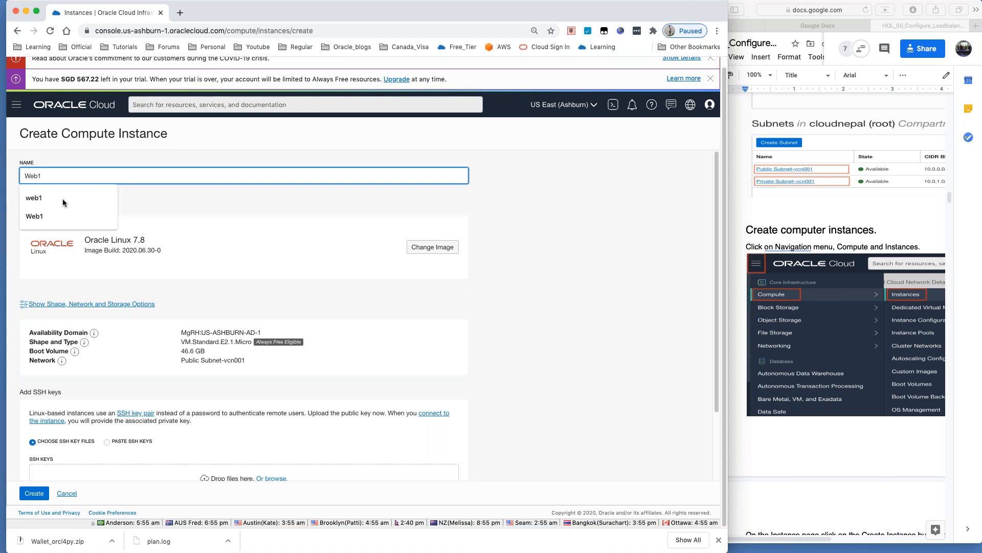
click(341, 308)
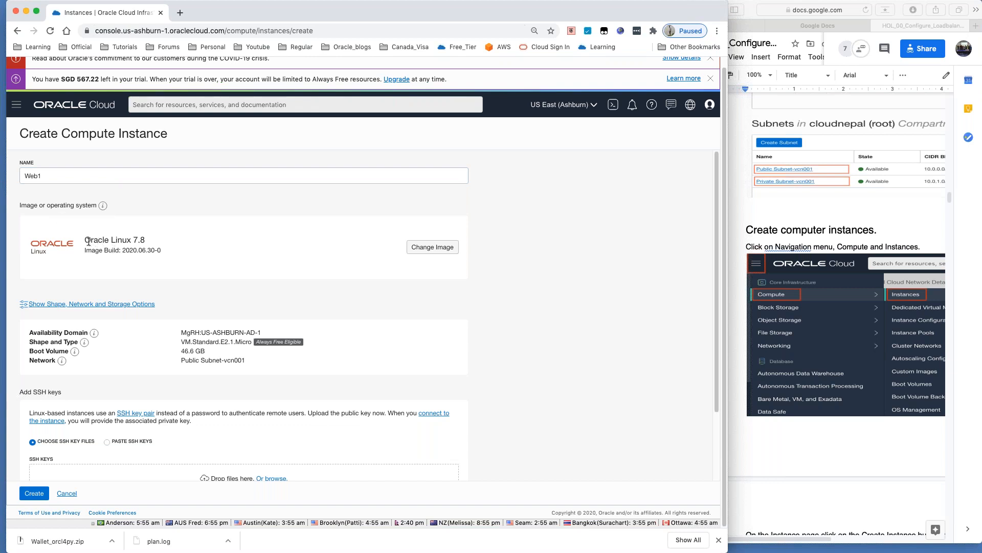
Step: Check the Oracle Linux 7.8 image and VM.Standard.E2.1.Micro shape
drag(86, 240, 152, 246)
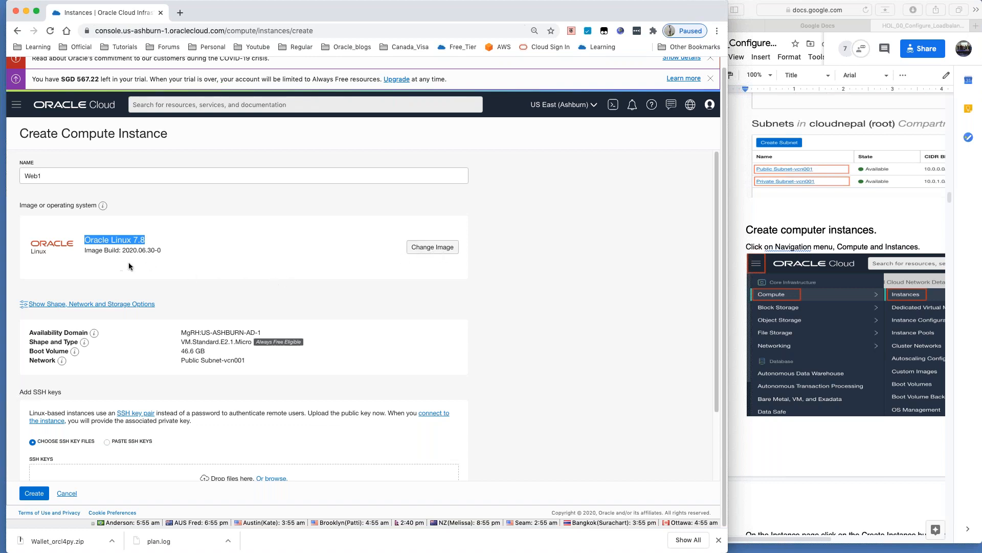
scroll(157, 279, down, 1)
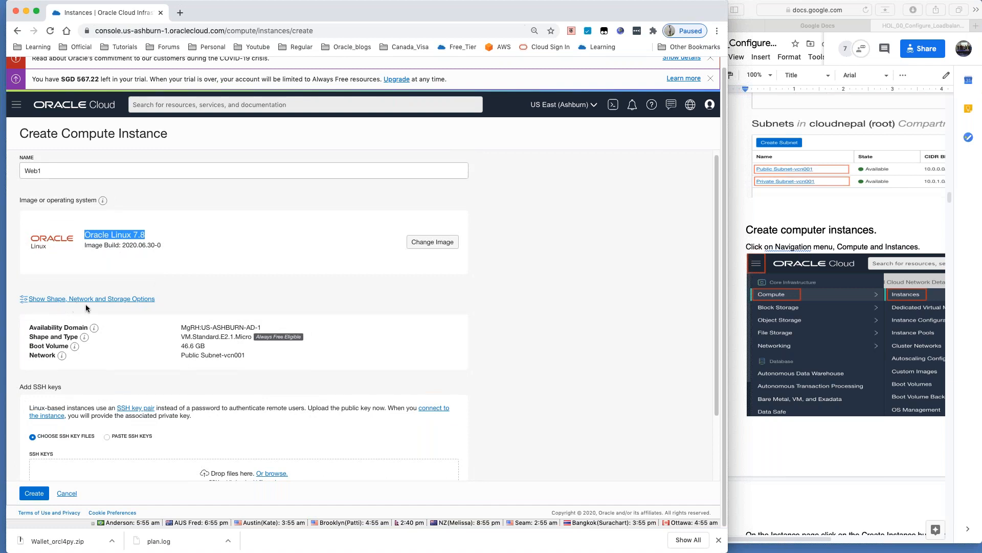
scroll(238, 313, down, 2)
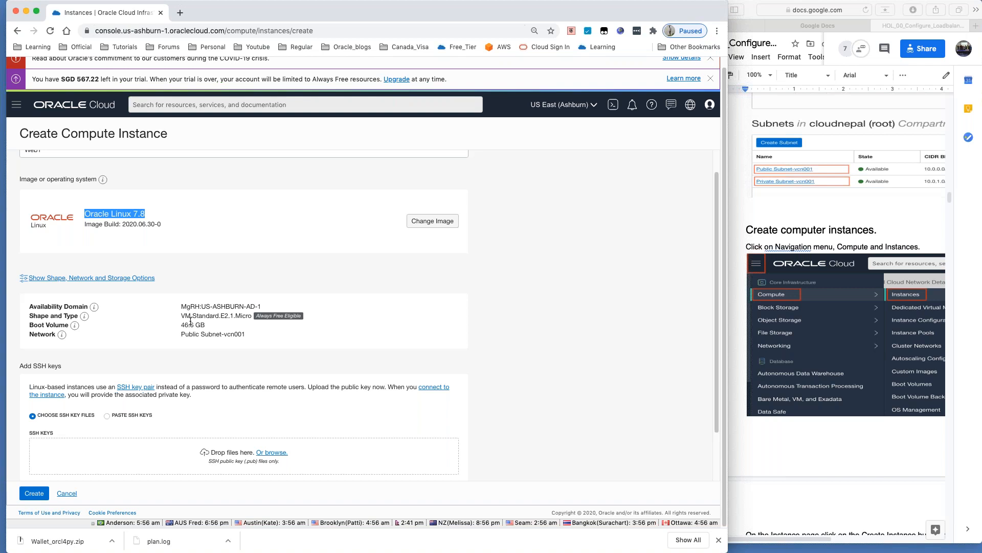
drag(182, 317, 233, 322)
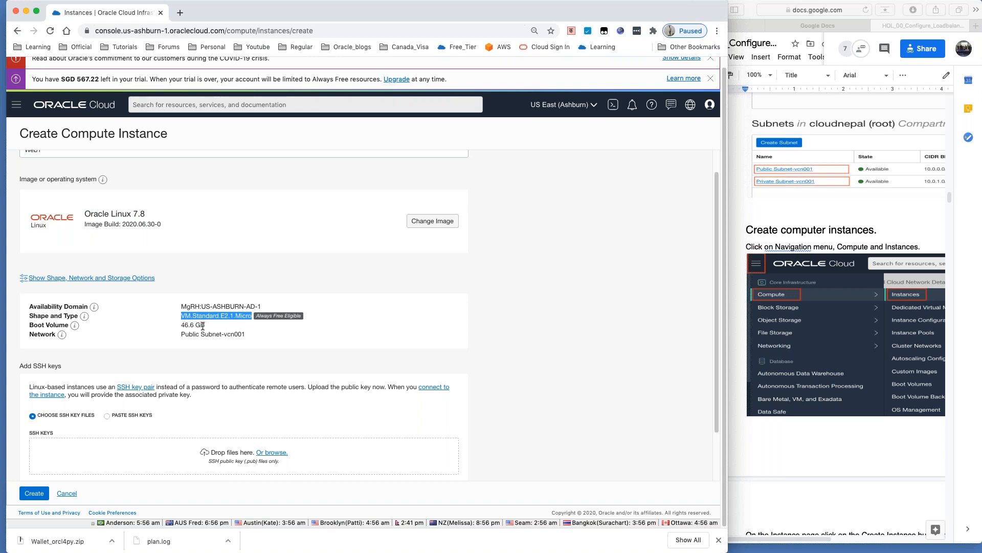
click(231, 321)
Step: Choose Paste SSH Keys and print ~/.ssh/id_rsa.pub in the terminal with cat
scroll(230, 321, down, 2)
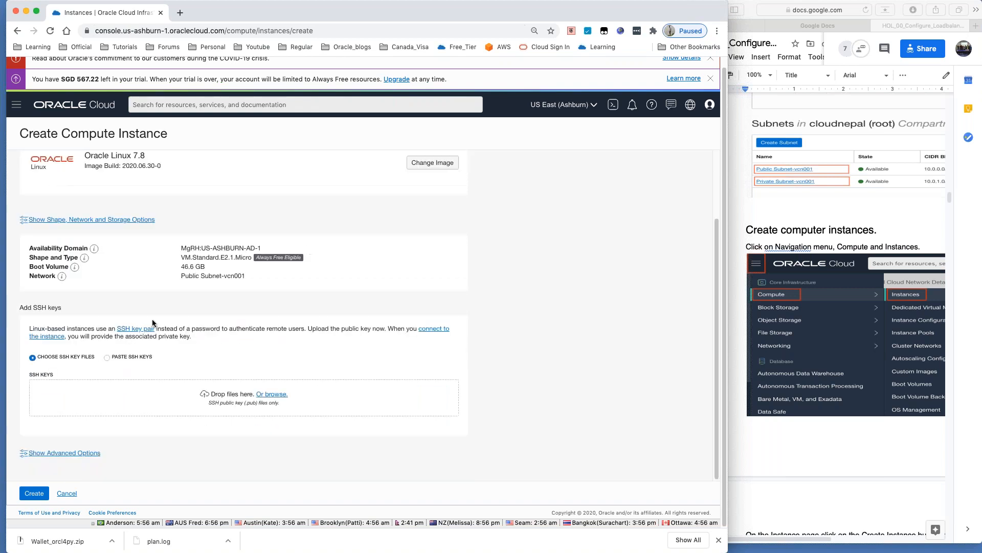
click(108, 358)
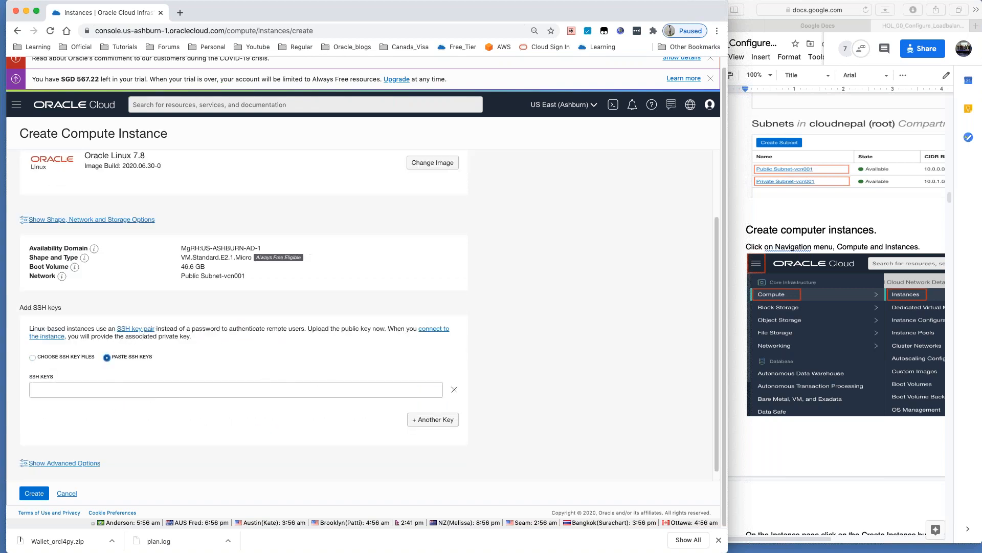
key(super+Tab)
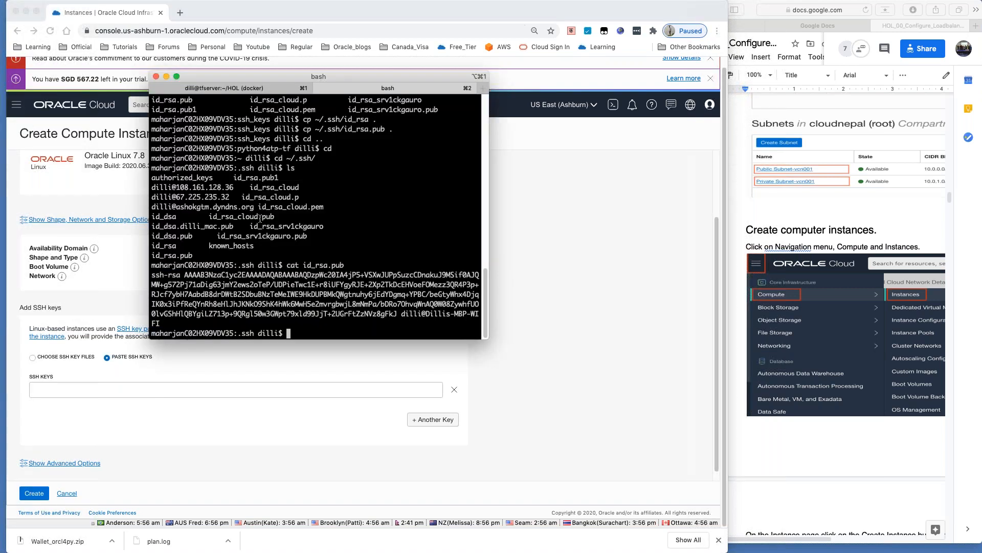
key(Return)
key(Return)
key(Return)
text(cd)
key(Return)
text(cd .ssh/)
key(Return)
text(ls)
key(Return)
text(cat id_rsa.pub)
key(Return)
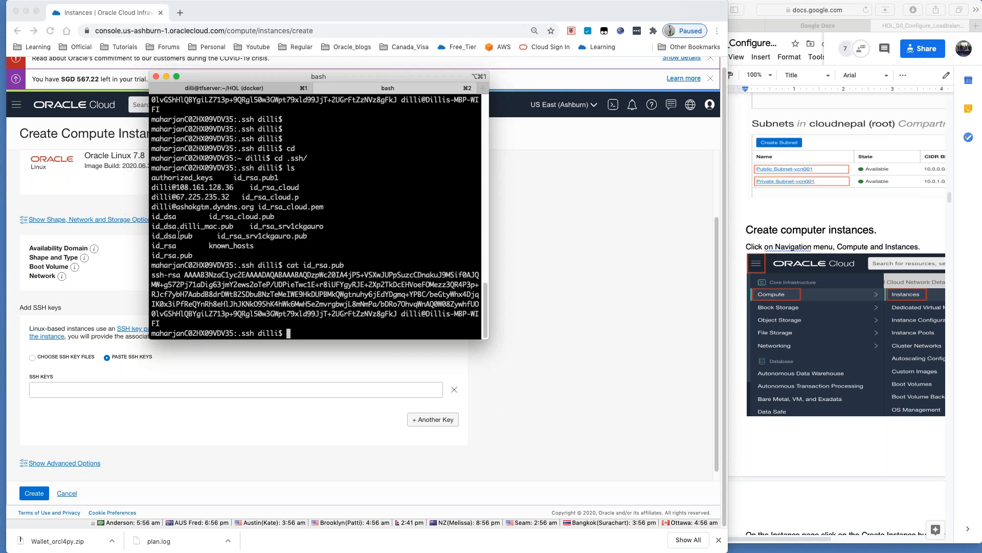
Step: Paste the copied public key into SSH KEYS and create the Web1 instance
drag(154, 275, 398, 313)
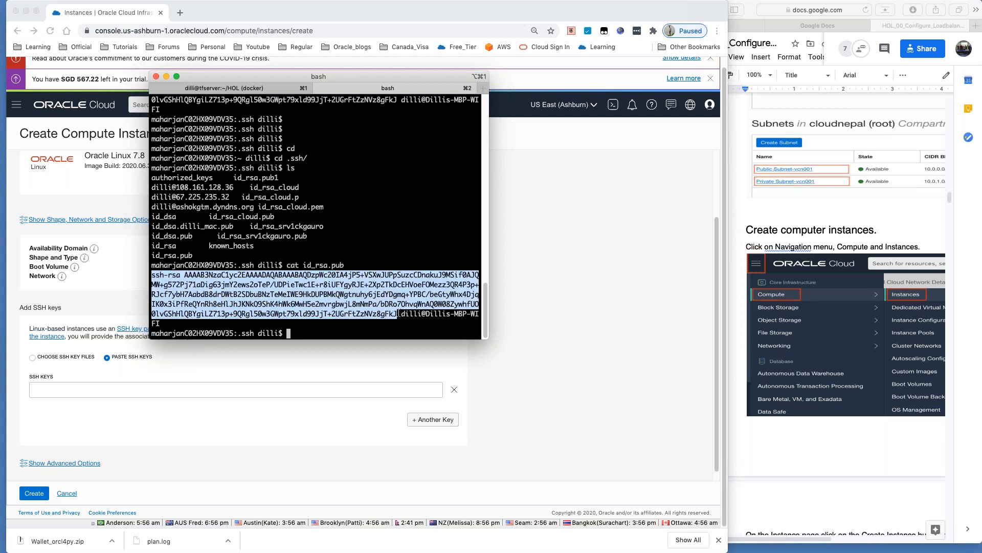
click(78, 388)
key(super+v)
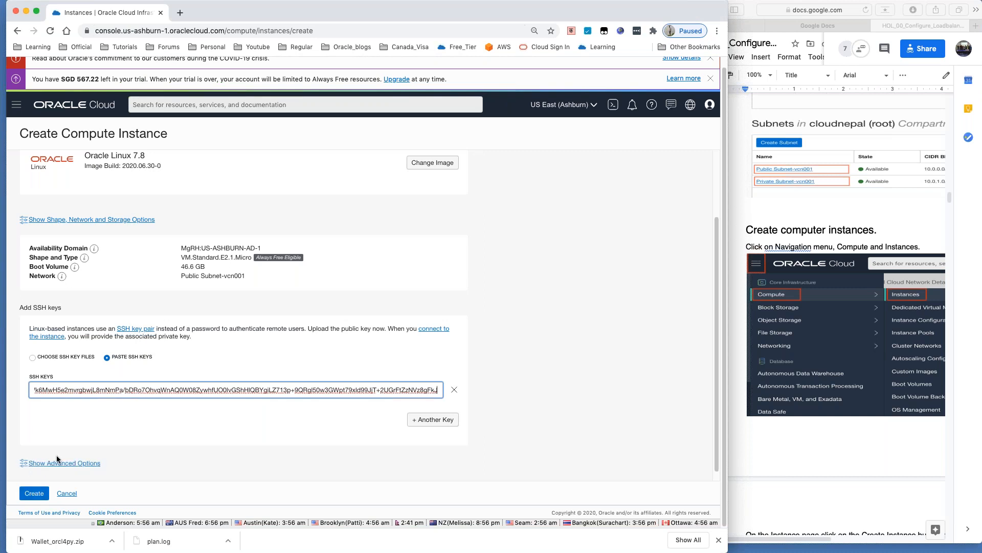
click(33, 494)
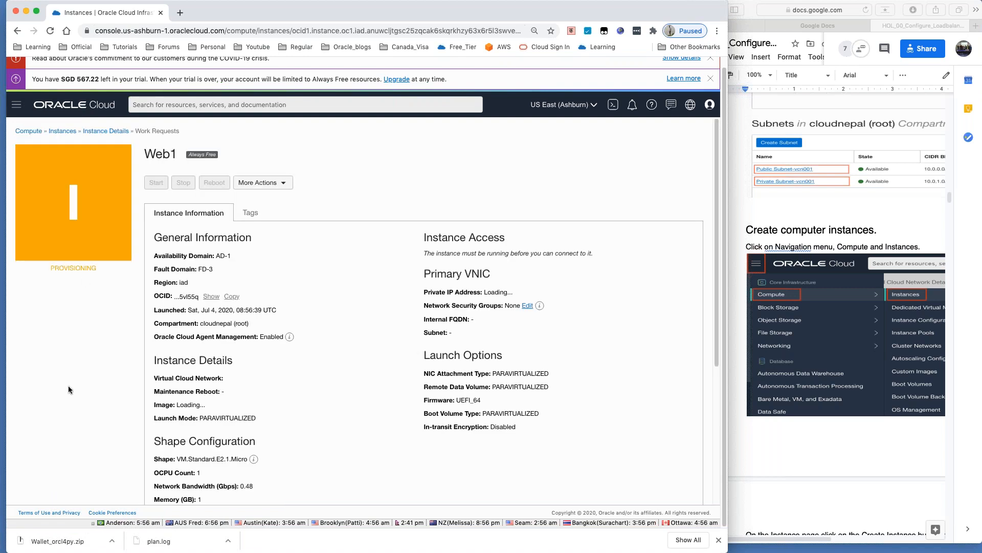
Step: Start a new compute instance from the instances list and name it Web2
click(70, 134)
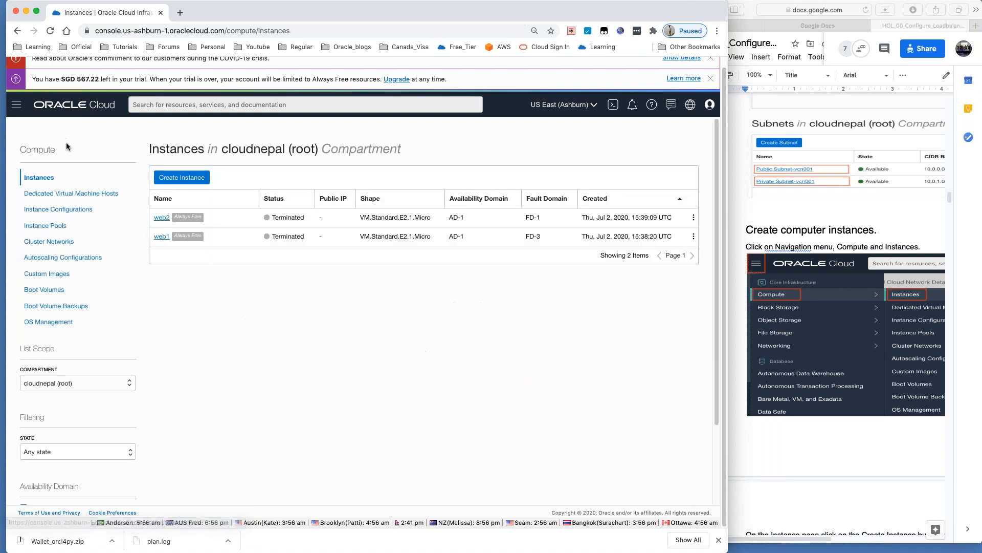
click(180, 178)
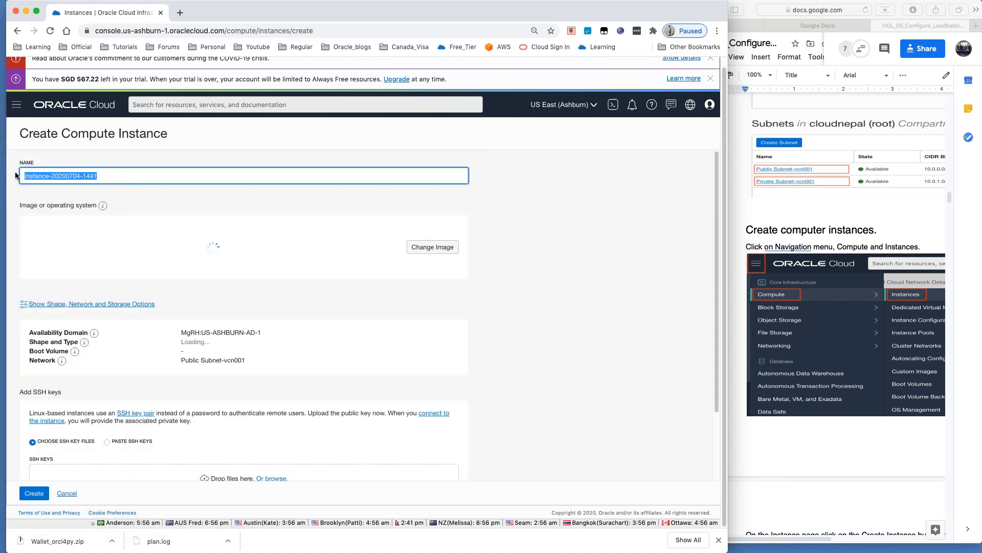
text(Web)
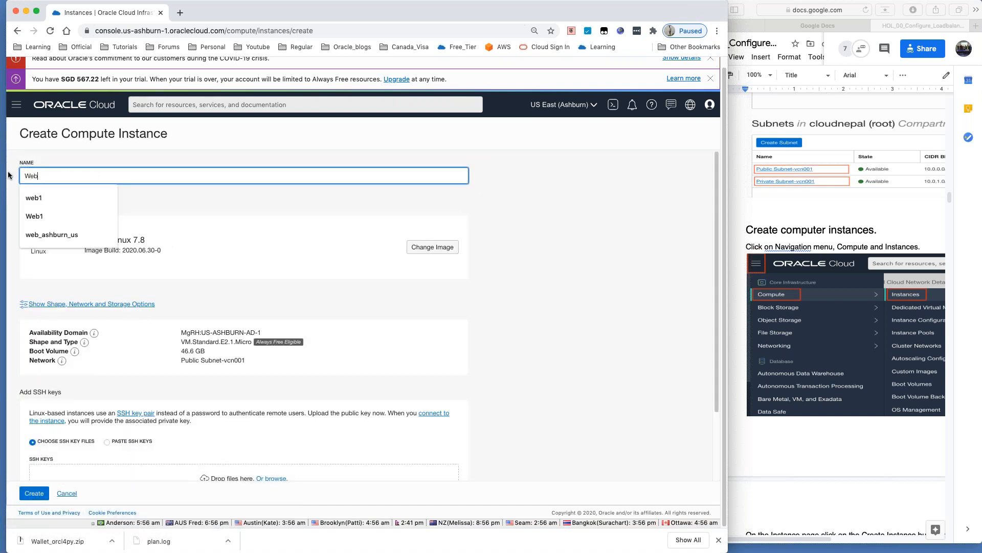
text(3)
key(BackSpace)
text(2)
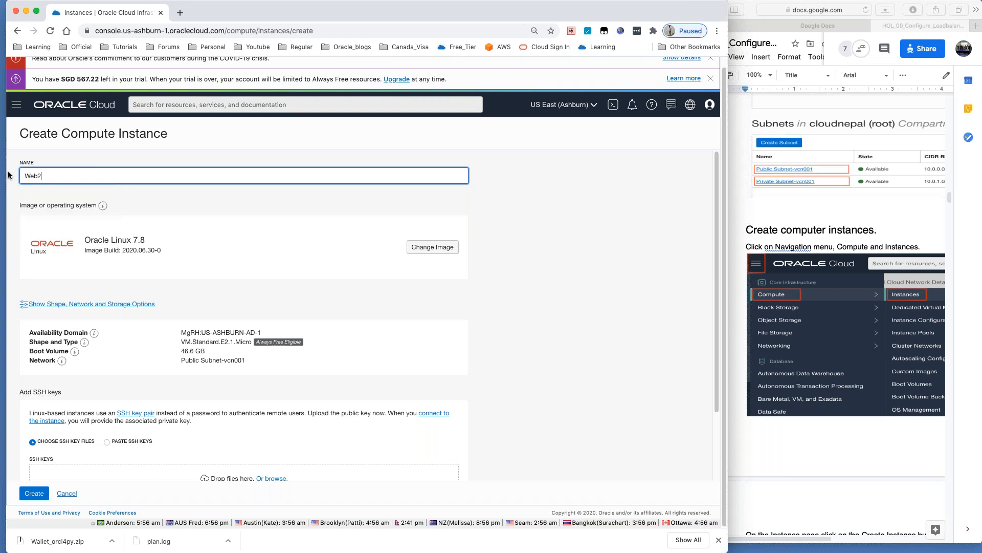
Step: Paste the SSH public key into the Paste SSH Keys field and create the Web2 instance
scroll(181, 286, down, 3)
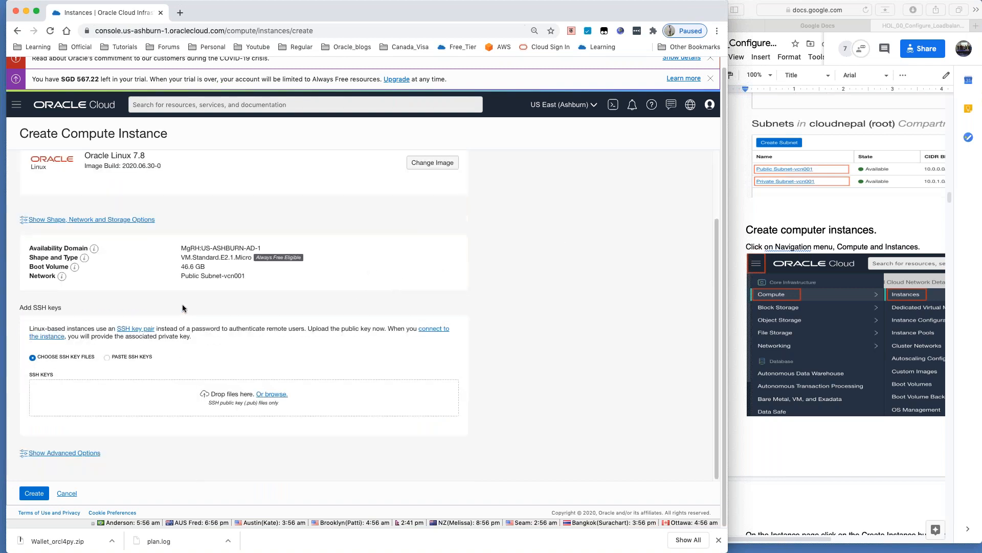
click(106, 358)
click(97, 389)
key(super+v)
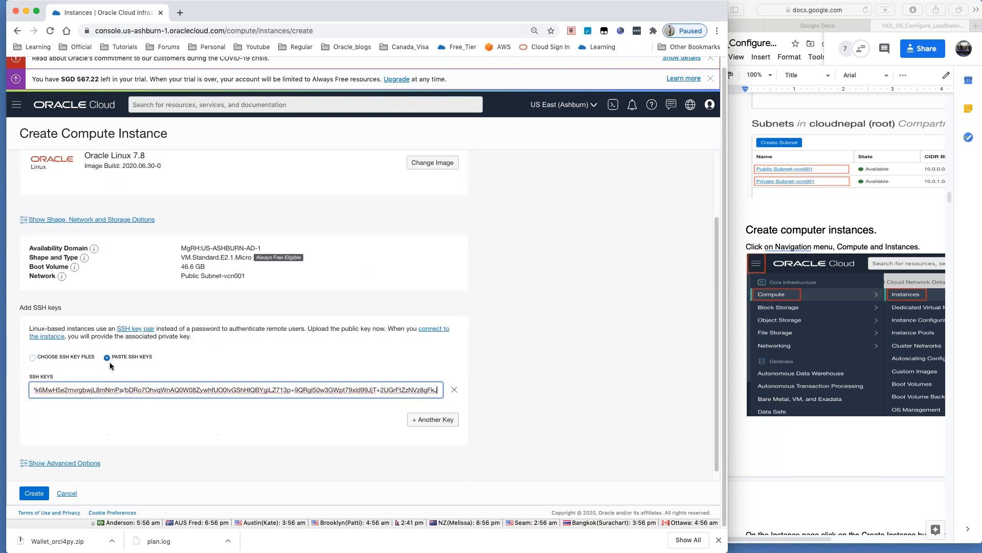
click(34, 493)
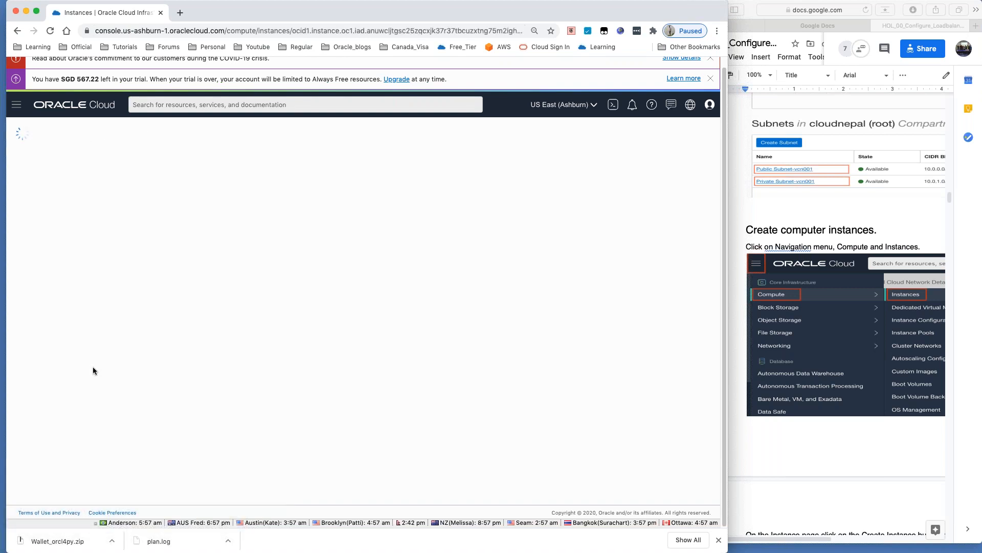
Step: Return to the instances list showing Web2 (150.136.155.126) and Web1 (129.213.123.6) still provisioning
scroll(852, 386, down, 10)
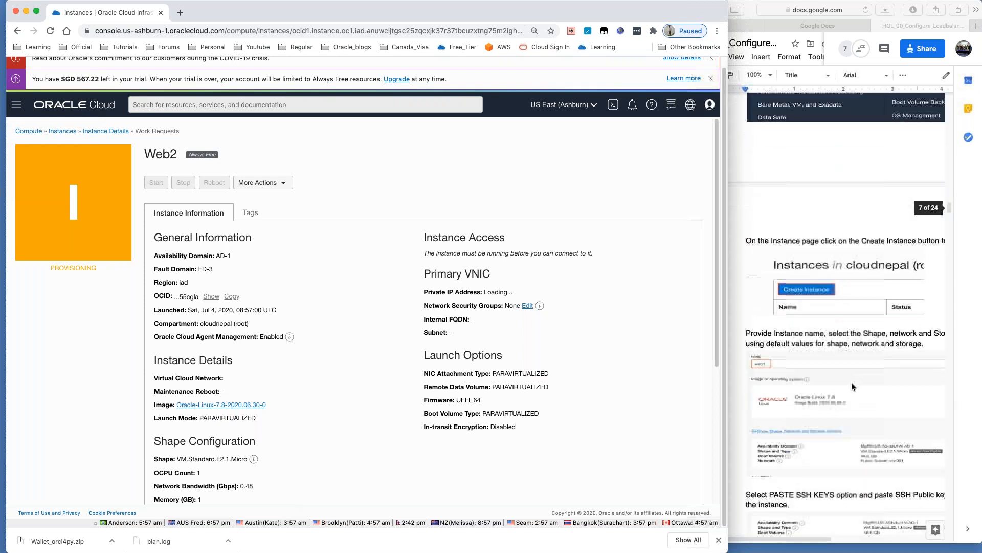
scroll(821, 358, down, 10)
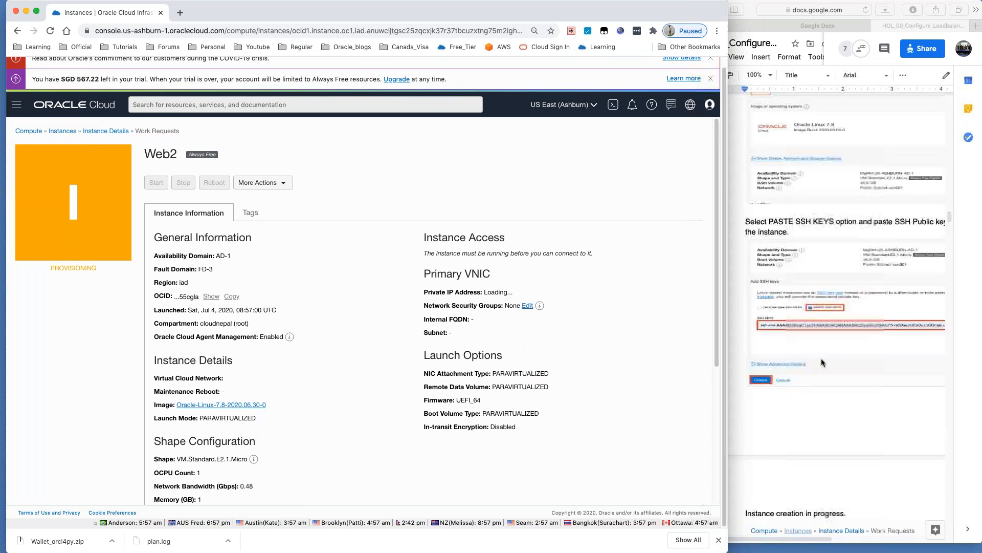
scroll(820, 357, down, 5)
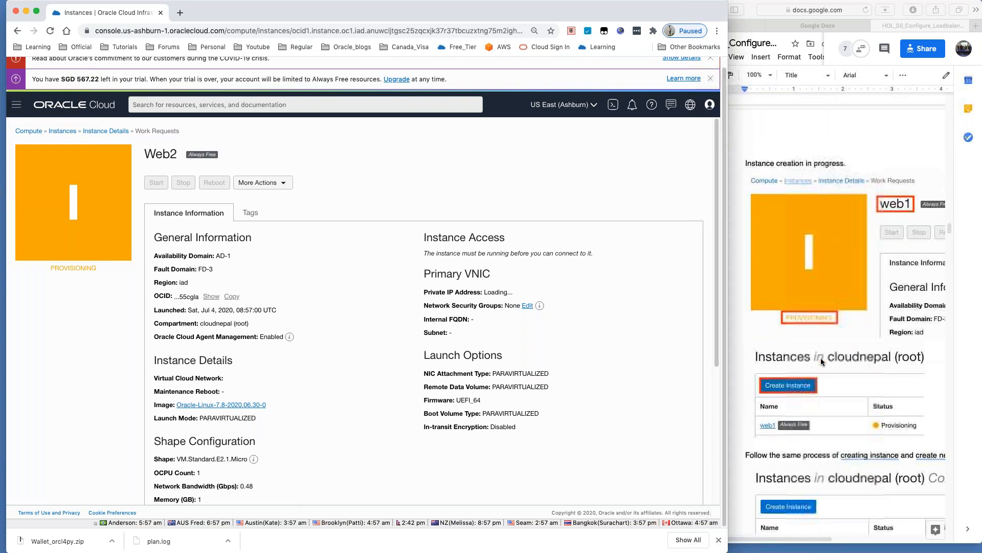
scroll(822, 361, down, 1)
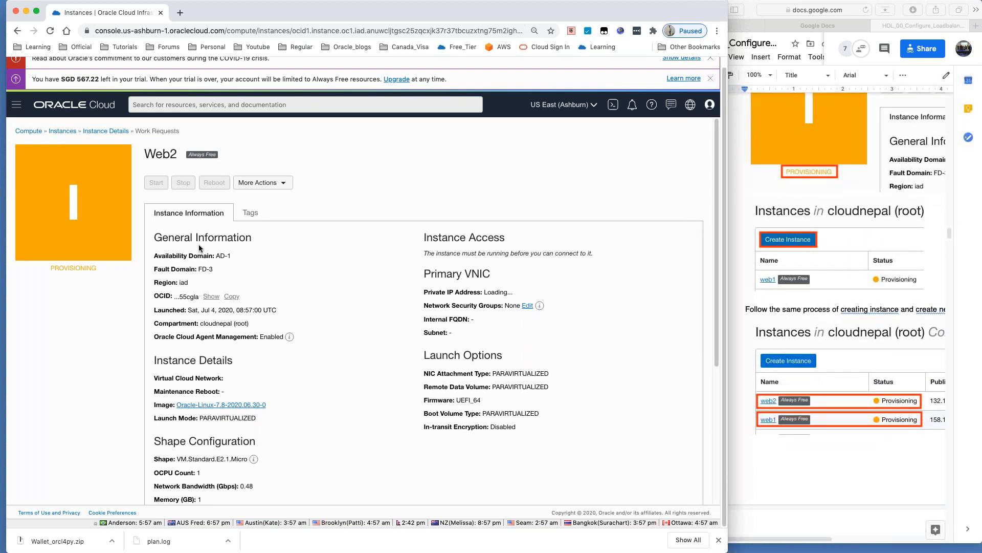
click(95, 132)
click(62, 131)
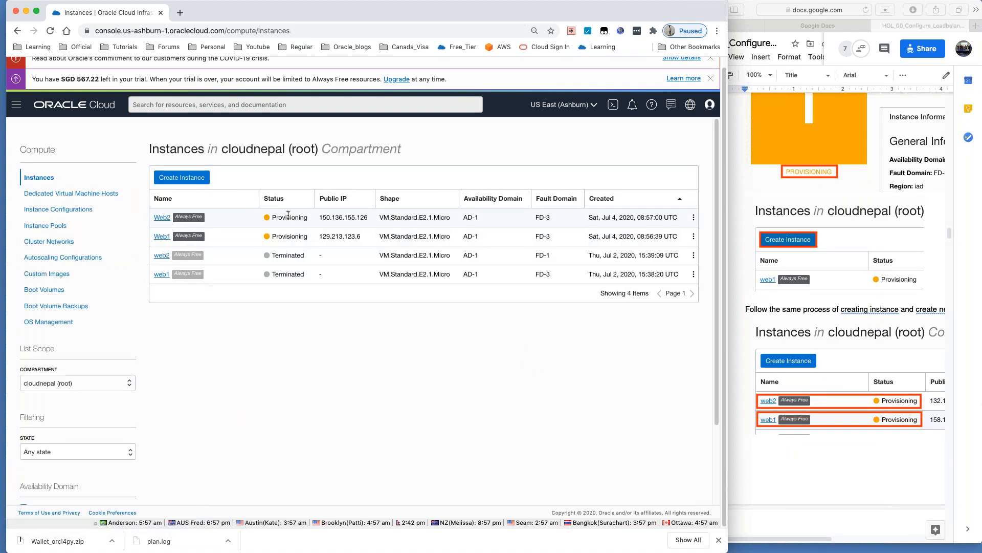
scroll(852, 341, down, 5)
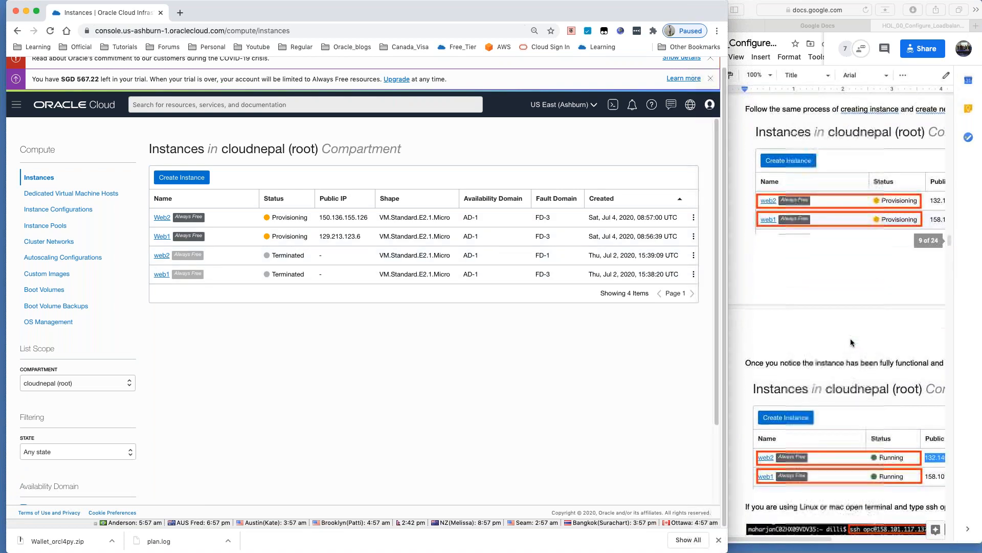
scroll(851, 341, down, 2)
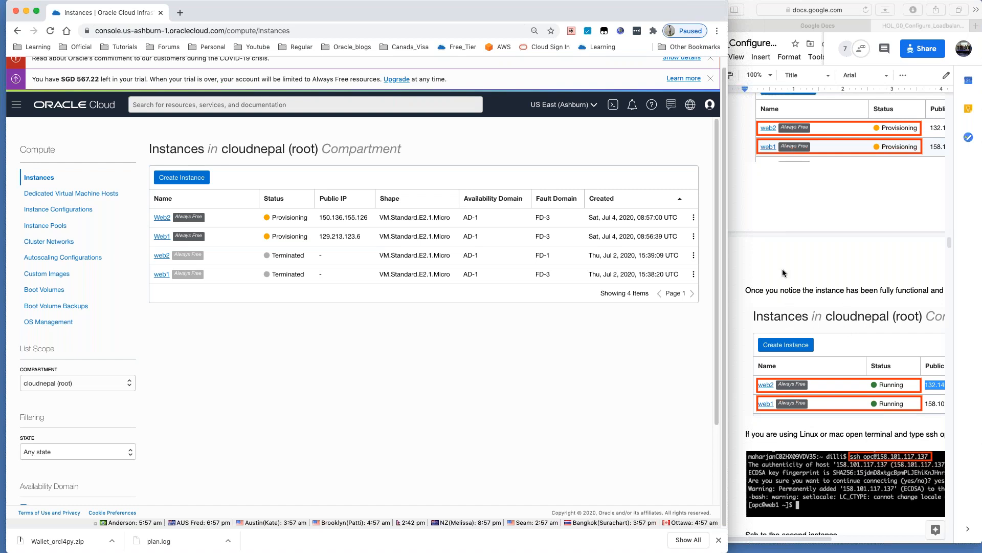
scroll(795, 285, down, 3)
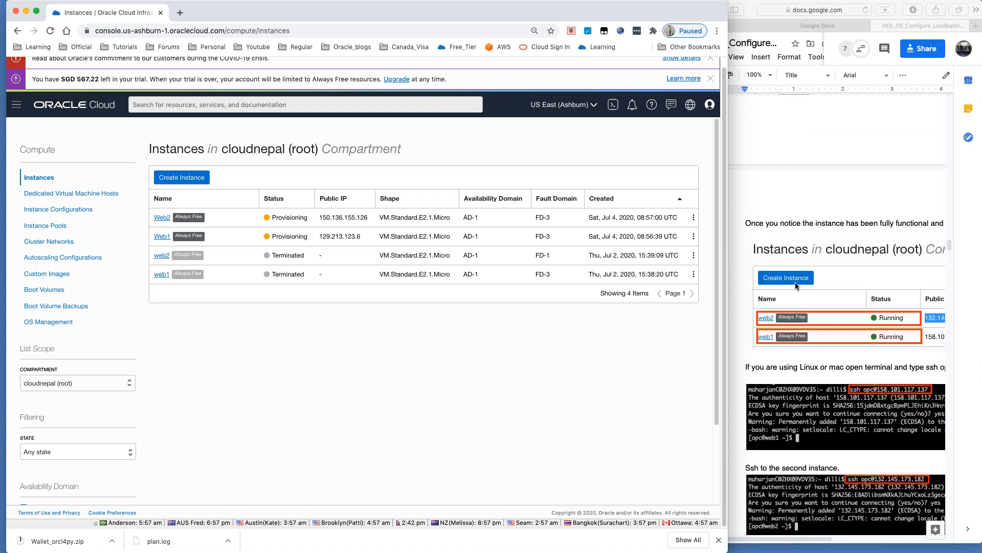
scroll(796, 285, down, 2)
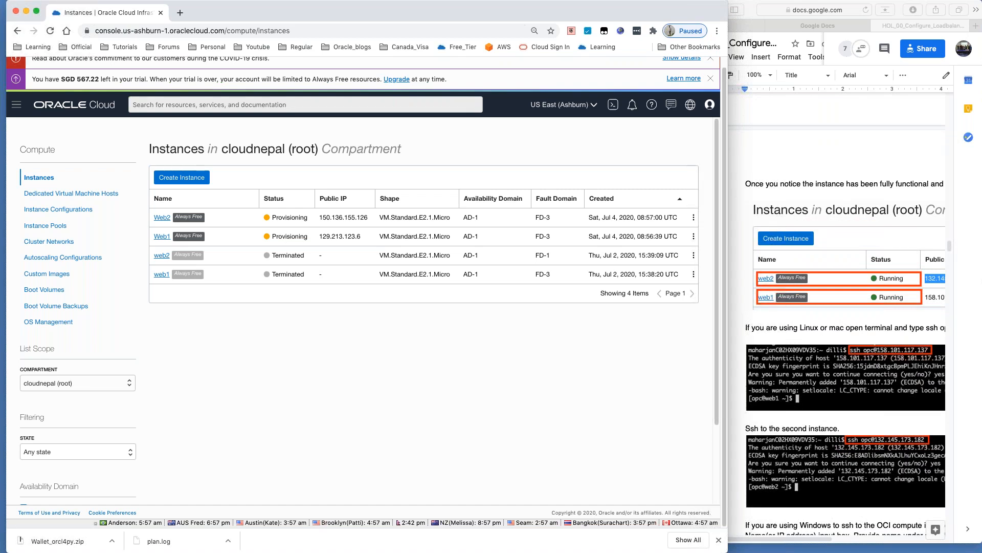
Step: Bring up the terminal with the public key, then move the guide window left and widen it
key(super+Tab)
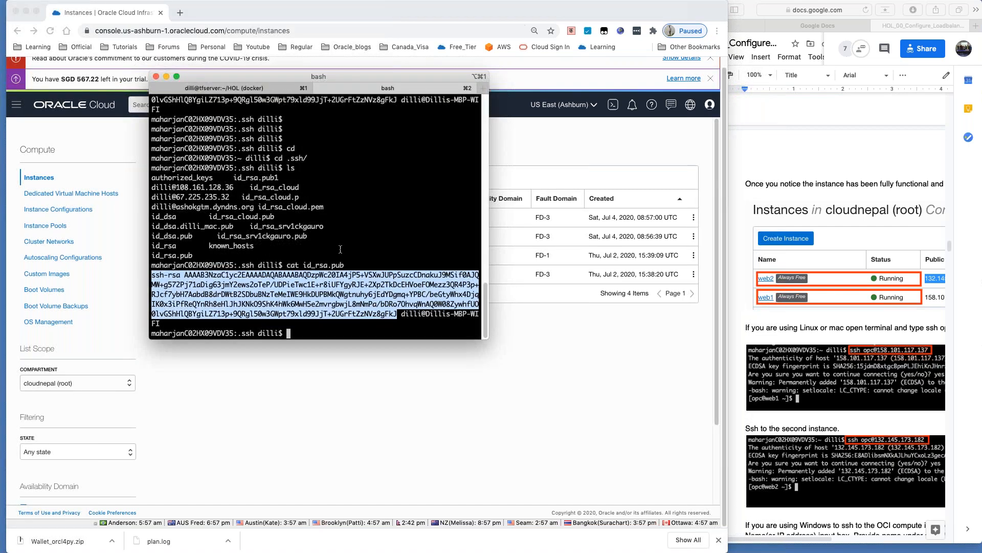
scroll(856, 361, down, 5)
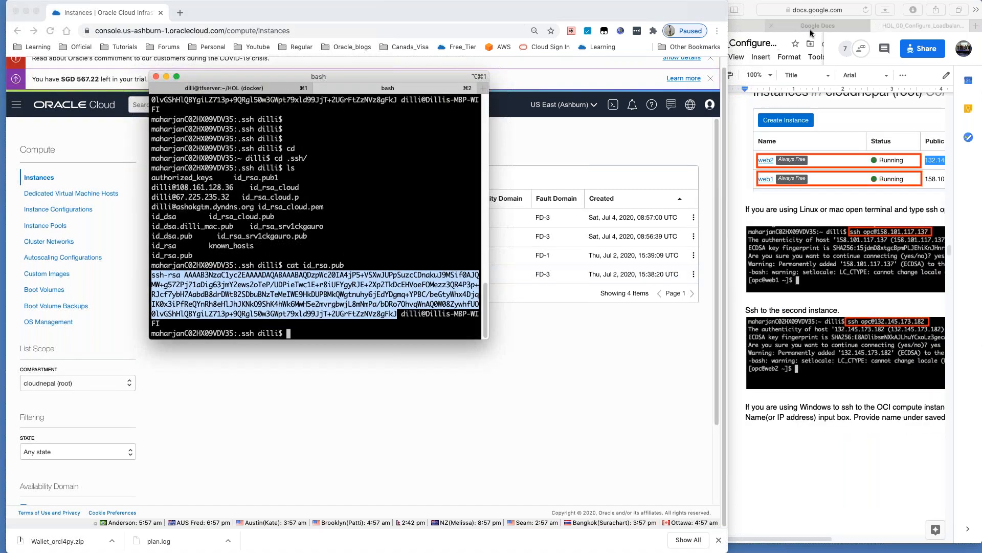
click(757, 135)
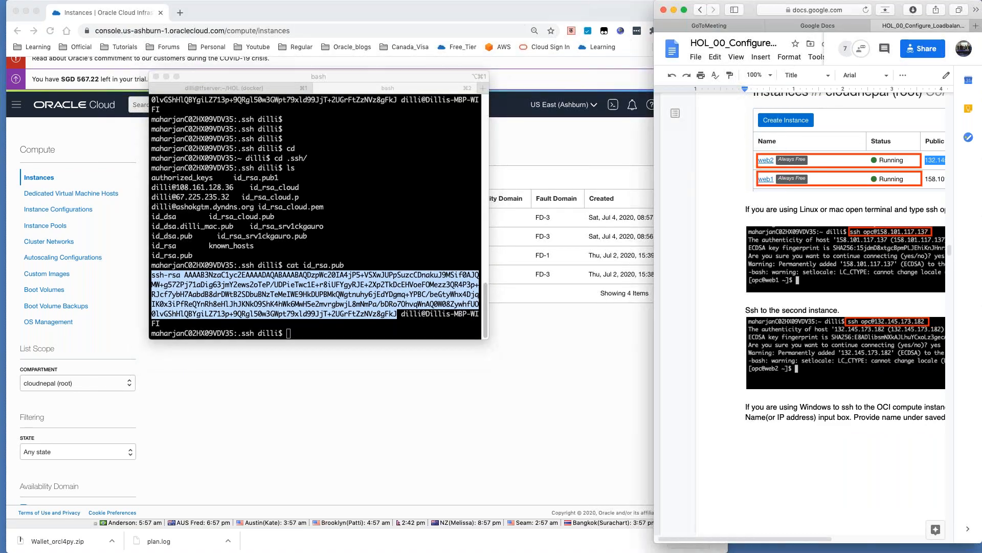
drag(737, 14, 226, 33)
drag(500, 313, 789, 303)
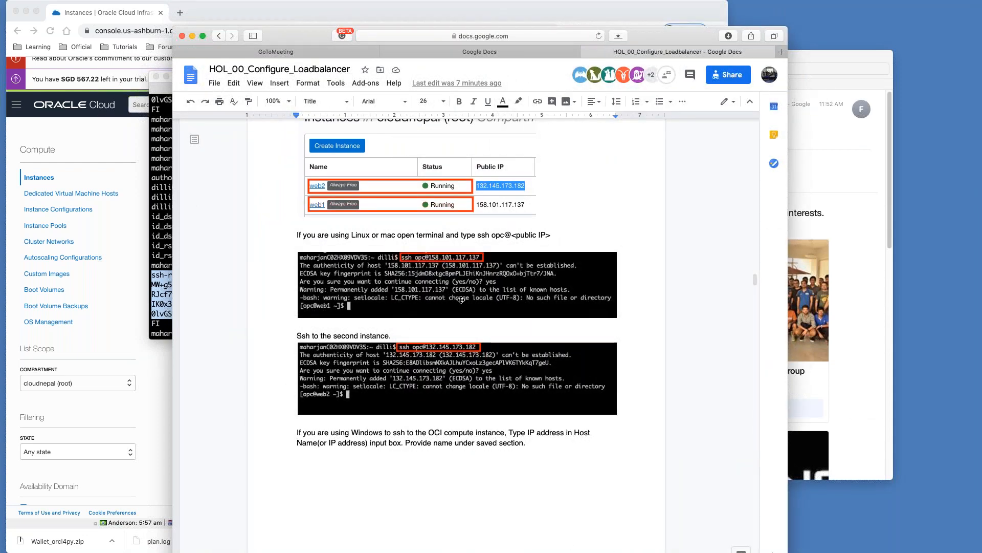
Step: Read through the ssh and PuTTY connection steps, then shift and narrow the guide beside the terminal
scroll(434, 372, down, 5)
scroll(433, 372, down, 4)
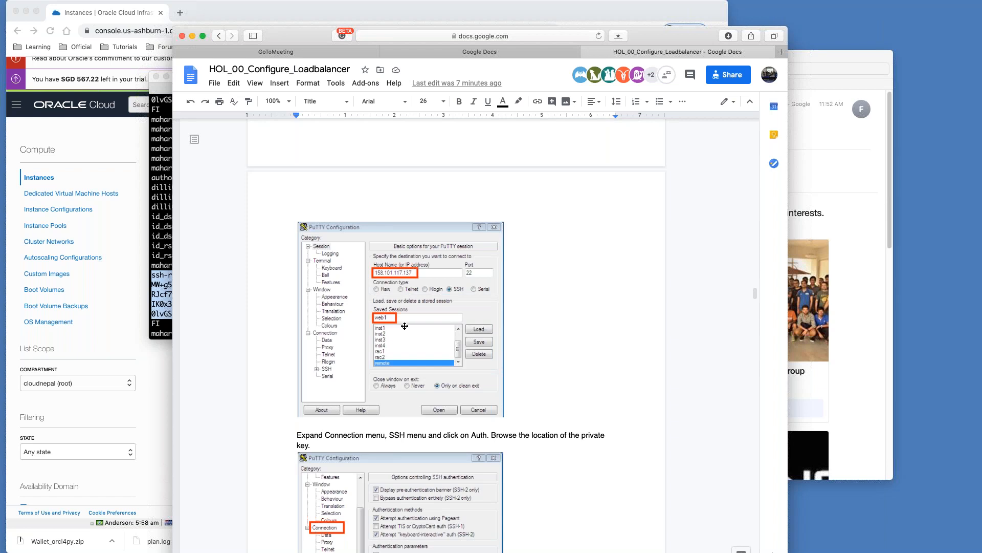
scroll(404, 326, down, 3)
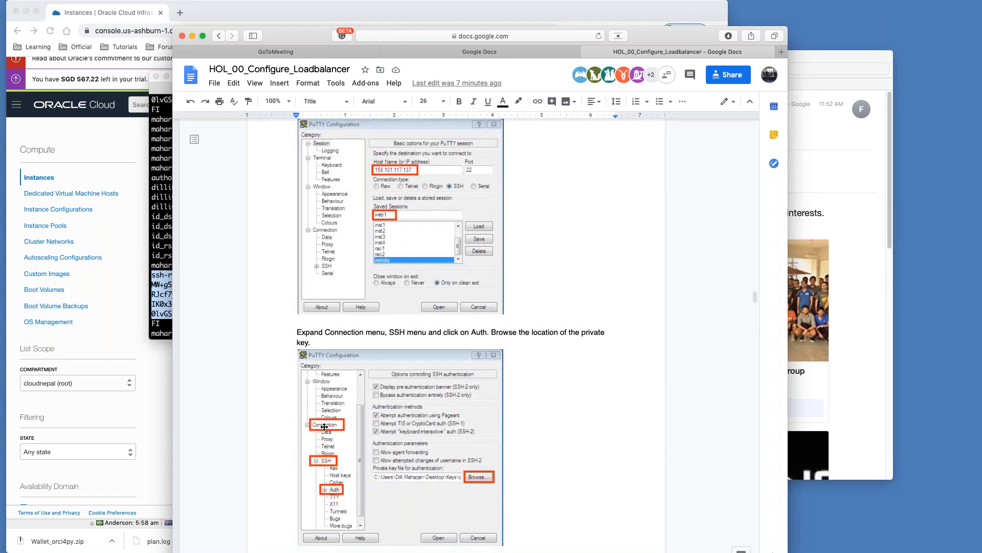
scroll(328, 460, down, 2)
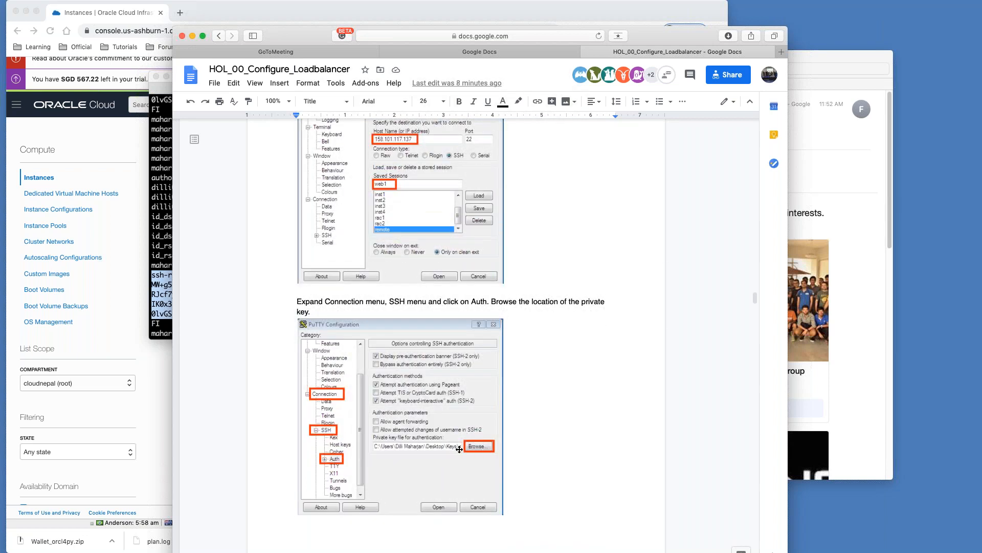
scroll(449, 445, down, 15)
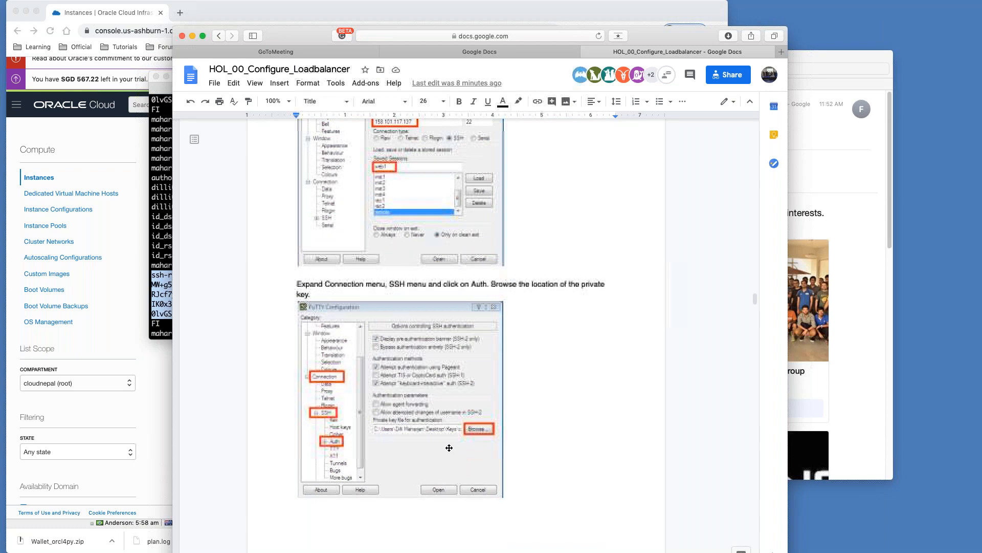
scroll(456, 333, up, 8)
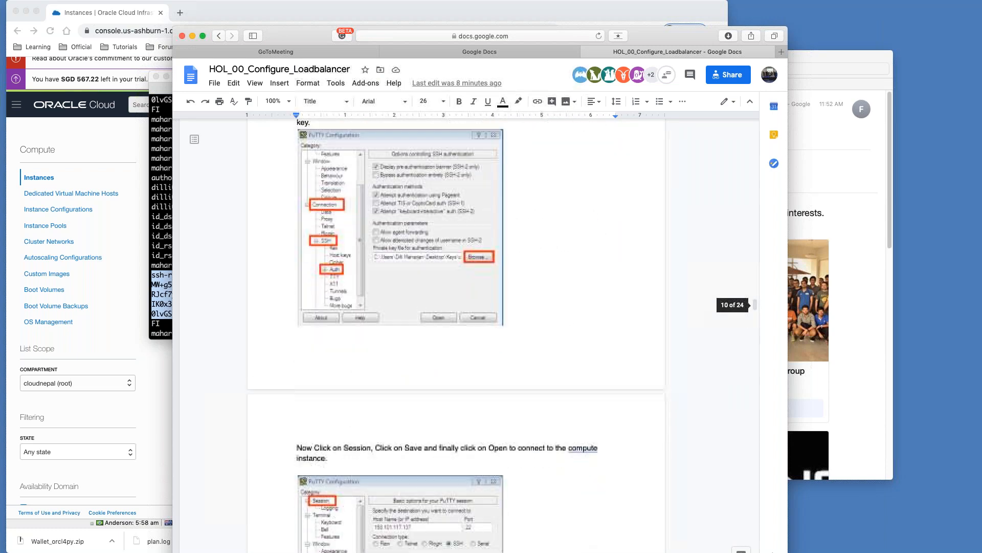
scroll(450, 471, down, 3)
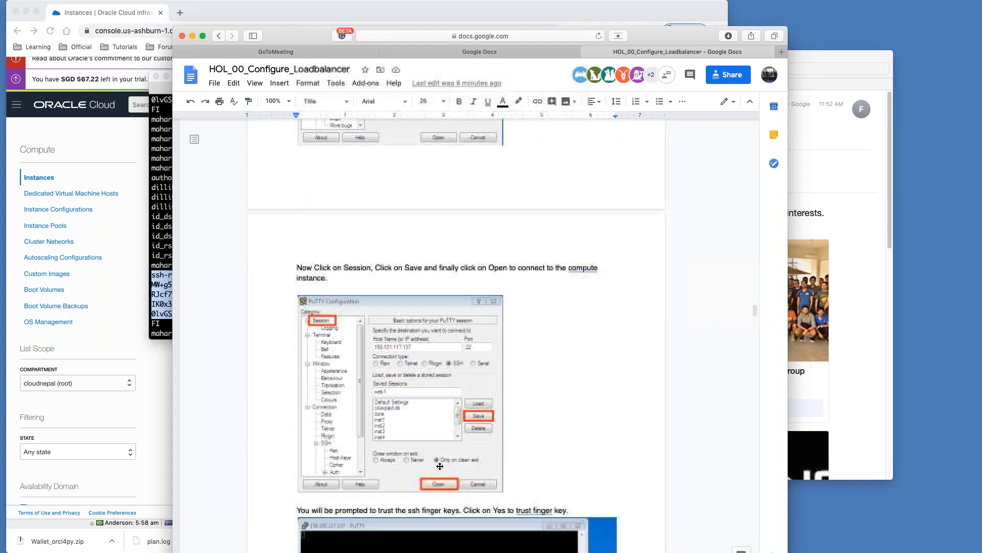
scroll(450, 472, down, 10)
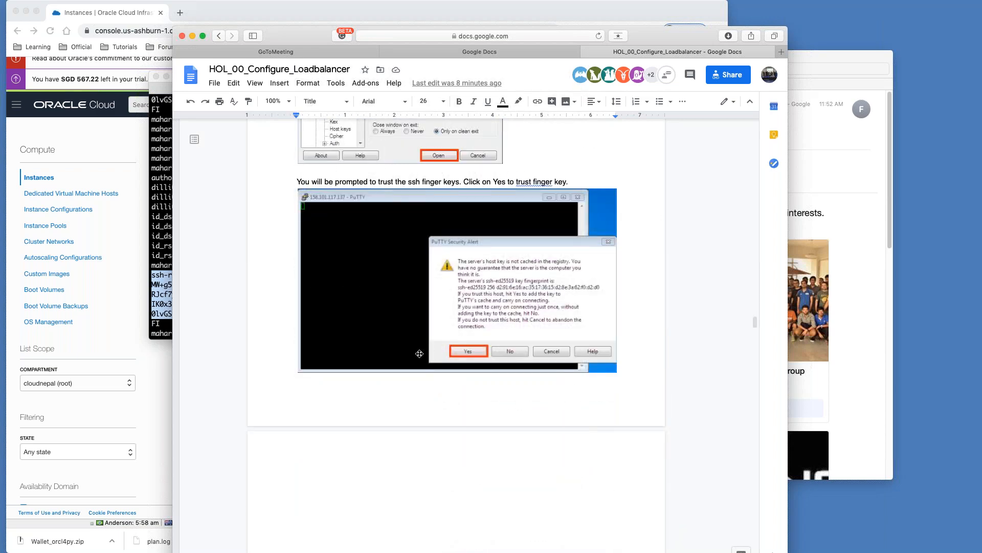
scroll(426, 358, up, 4)
scroll(425, 358, up, 20)
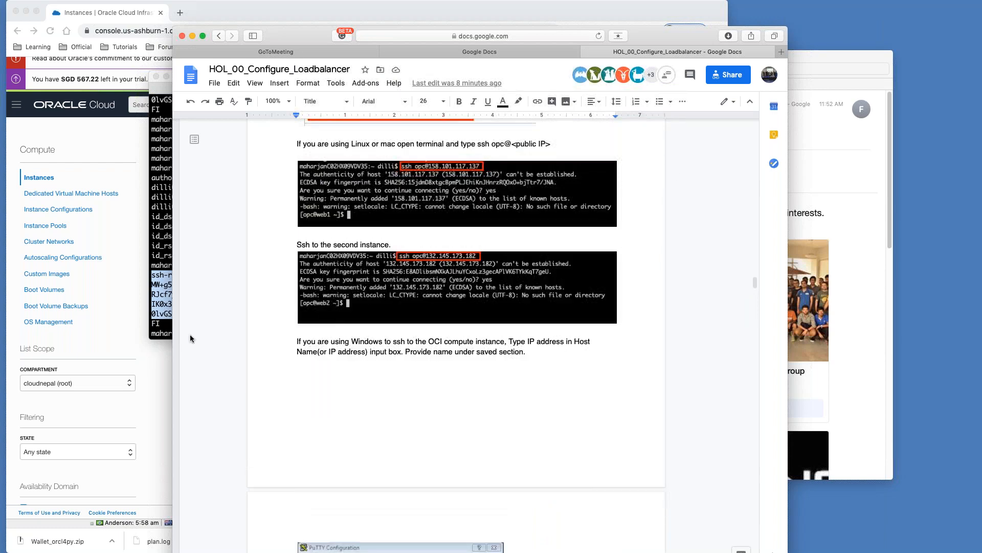
drag(309, 31, 500, 5)
drag(362, 173, 604, 175)
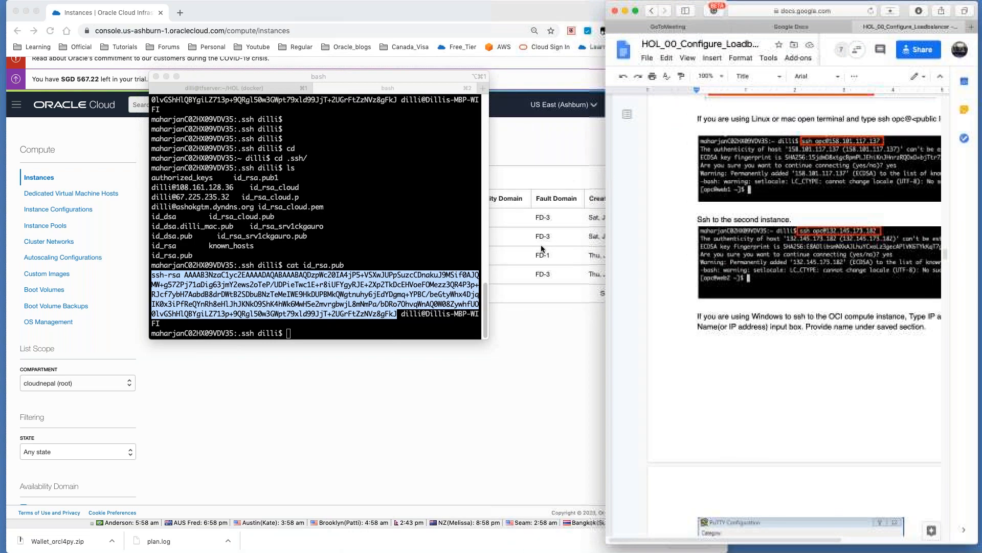
Step: Refresh the instances list and copy Web1's public IP 129.213.123.6
click(508, 321)
click(50, 31)
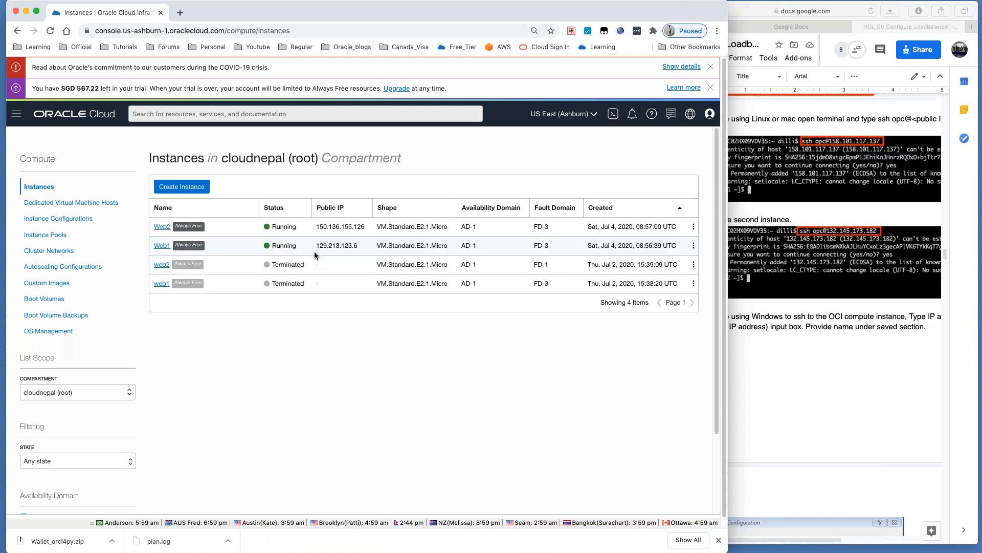
double_click(329, 244)
key(super+c)
Step: SSH as opc to web1 at 129.213.123.6 and accept its host key
key(super+Tab)
click(326, 256)
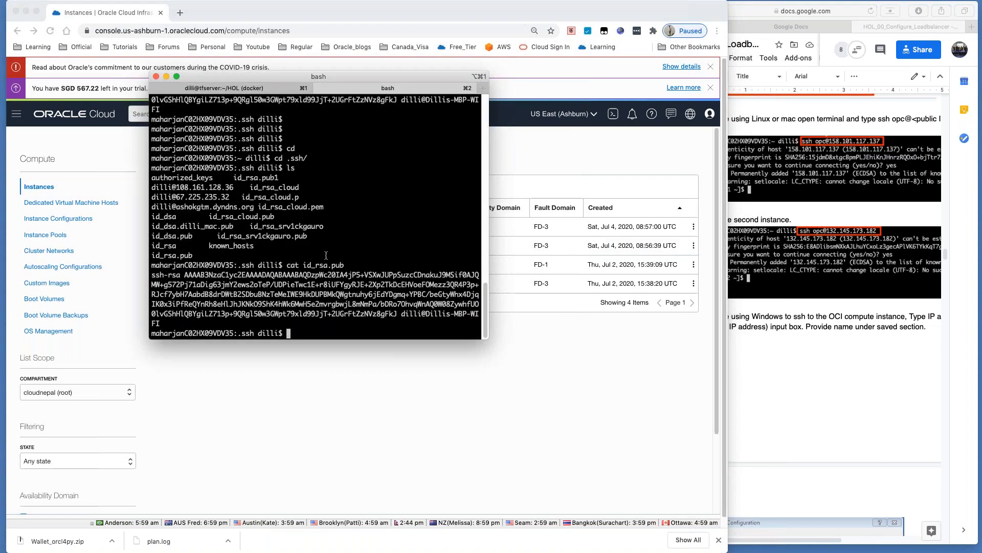
key(ctrl+l)
text(ssh o)
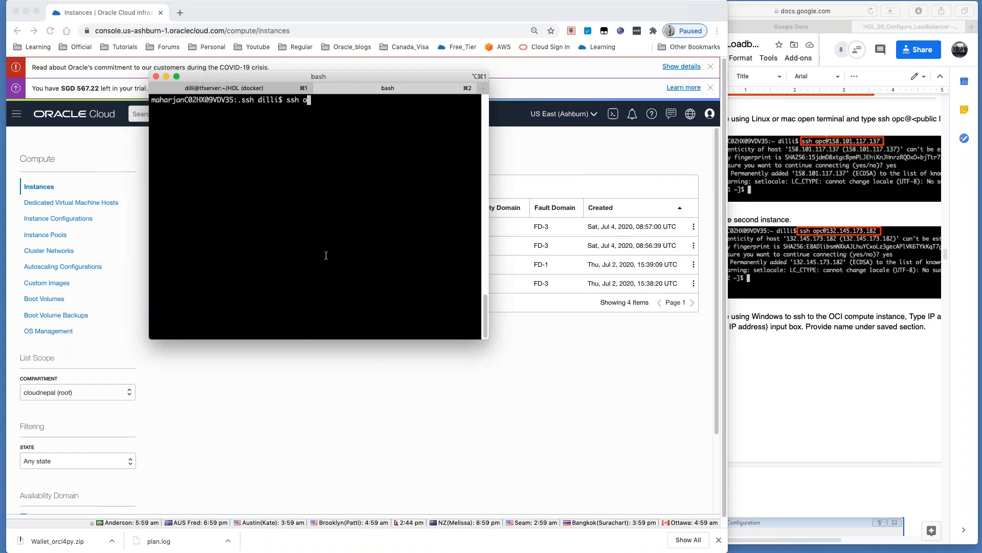
text(pc@)
key(super+v)
key(Return)
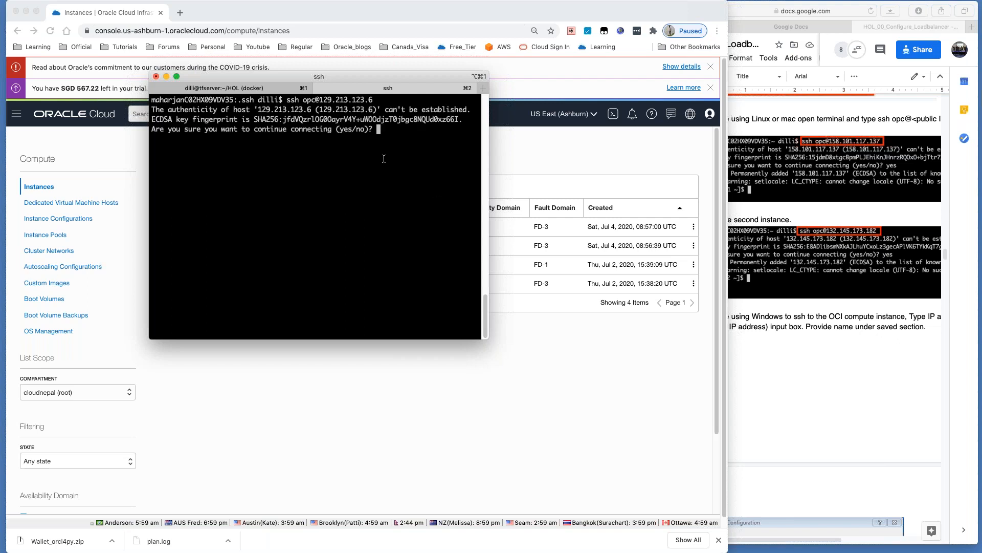
text(yes)
key(Return)
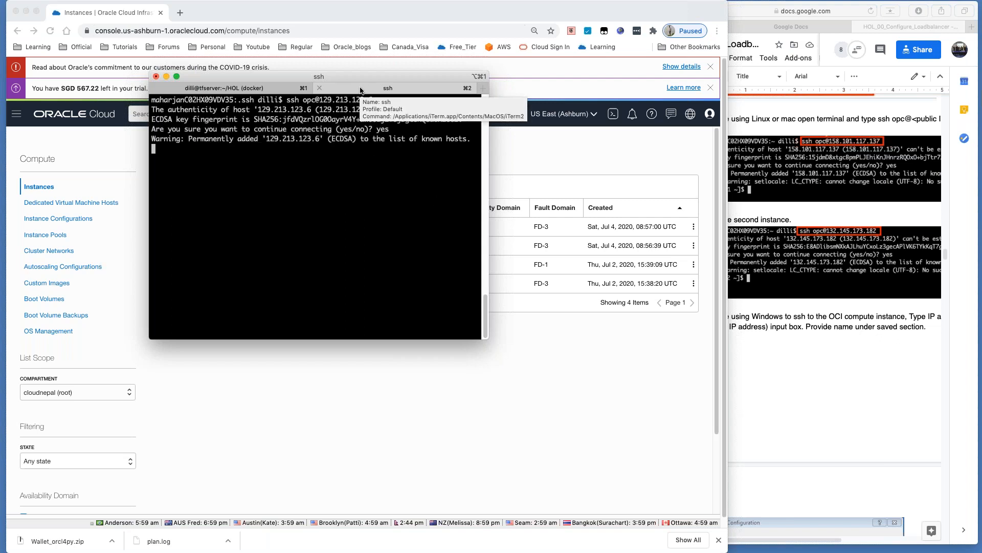
Step: Reorder the terminal tabs and open a new session starting an ssh opc@ command
drag(361, 90, 223, 87)
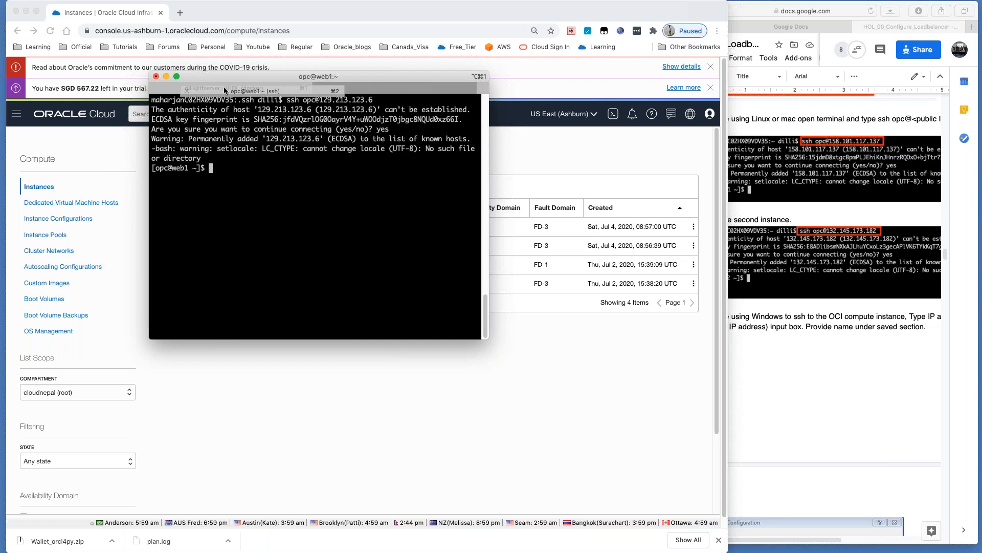
click(358, 89)
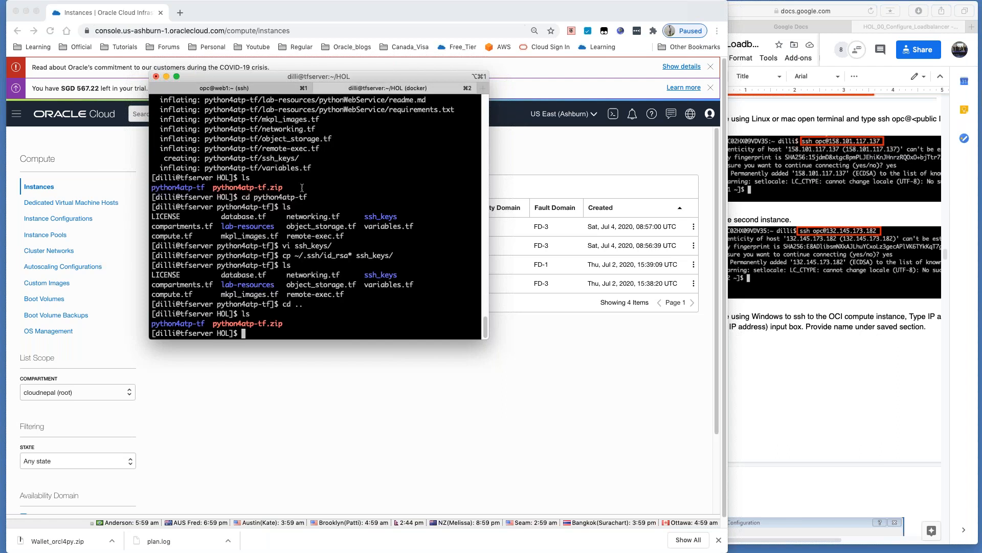
key(super+t)
text(ssh)
drag(397, 90, 302, 86)
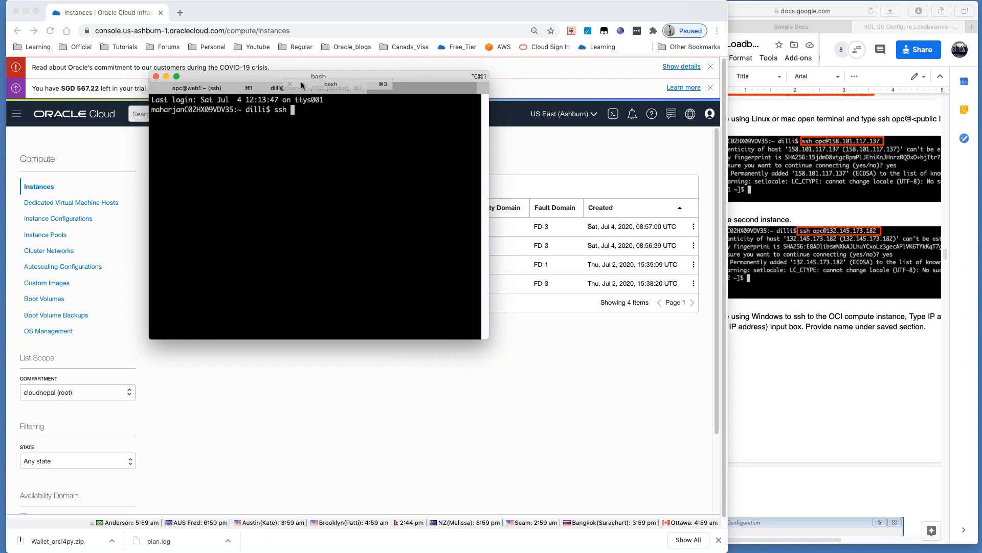
text(opc@)
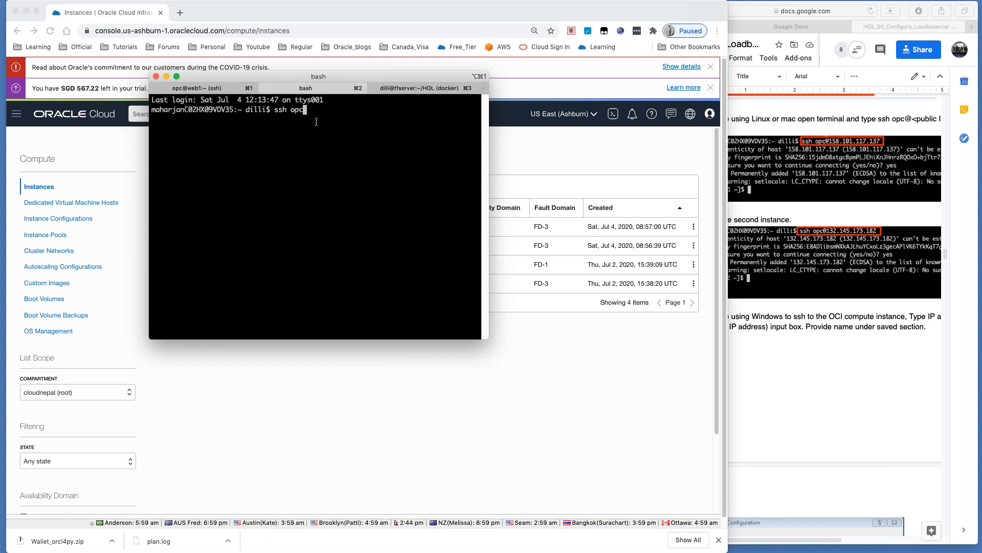
Step: Complete the ssh to web2 at 150.136.155.126 as opc and accept its host key
click(564, 343)
key(super+Tab)
text(150.136.155.126)
key(Return)
text(yes)
key(Return)
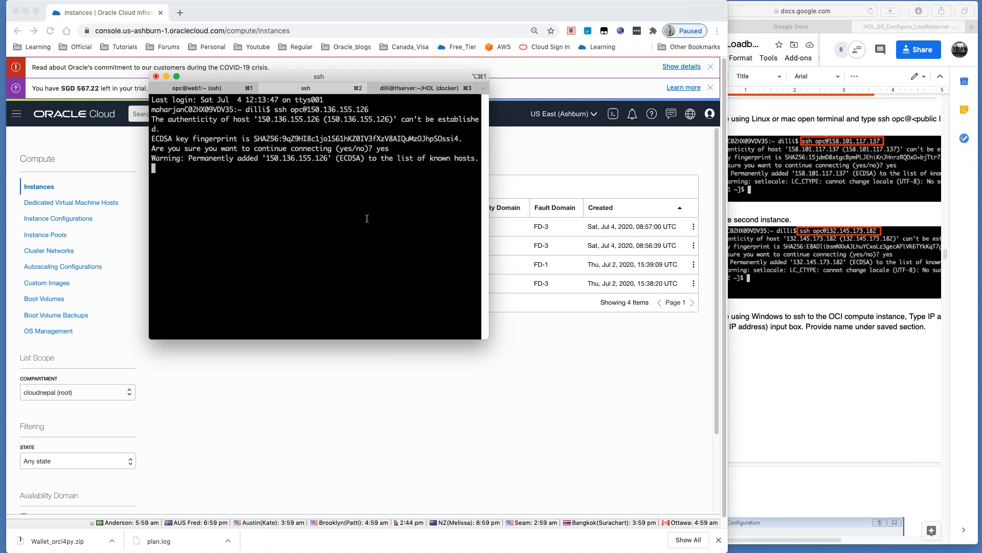
click(799, 414)
Step: Scroll to the guide's httpd install section and select its six-line command block
scroll(800, 415, down, 5)
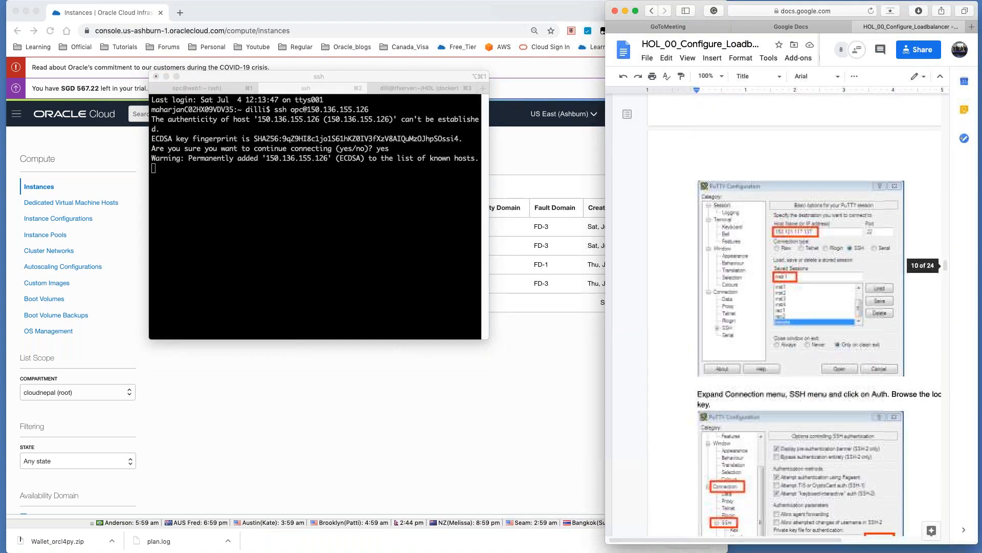
scroll(795, 307, down, 10)
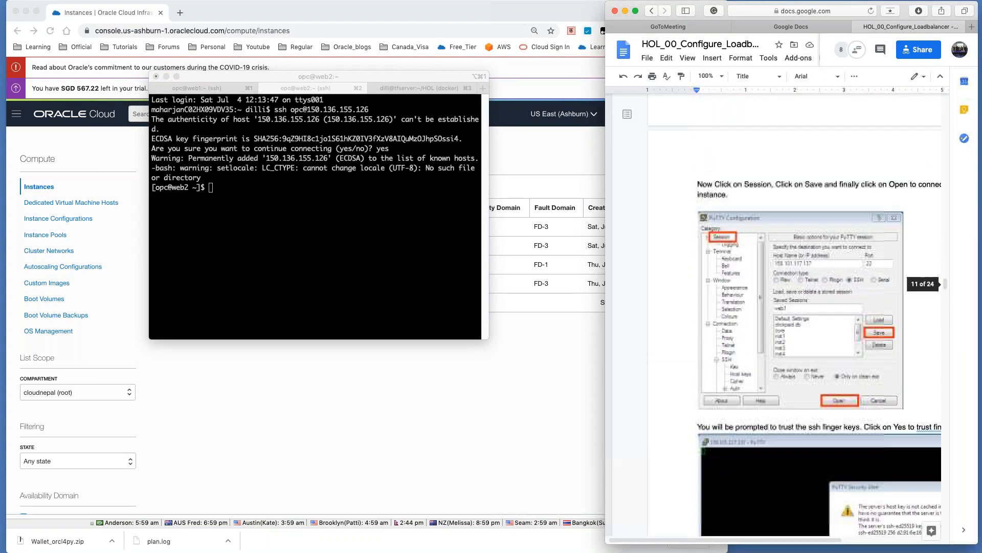
scroll(796, 307, down, 10)
scroll(796, 317, down, 5)
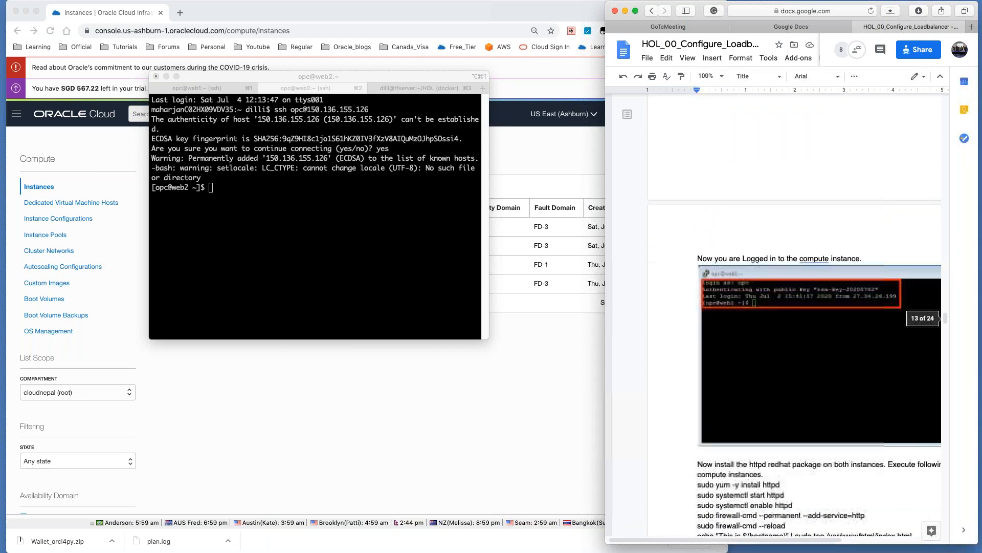
scroll(768, 369, down, 5)
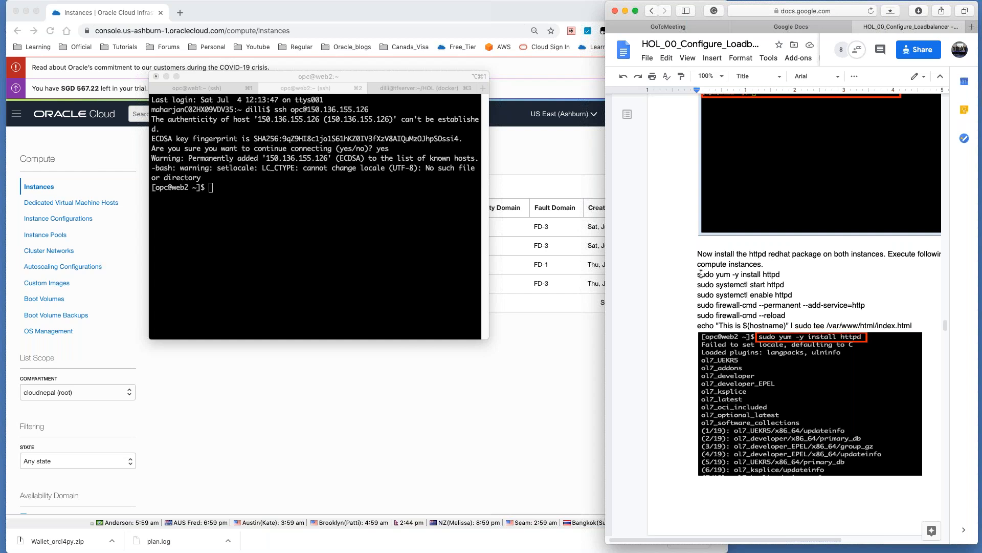
drag(698, 275, 701, 274)
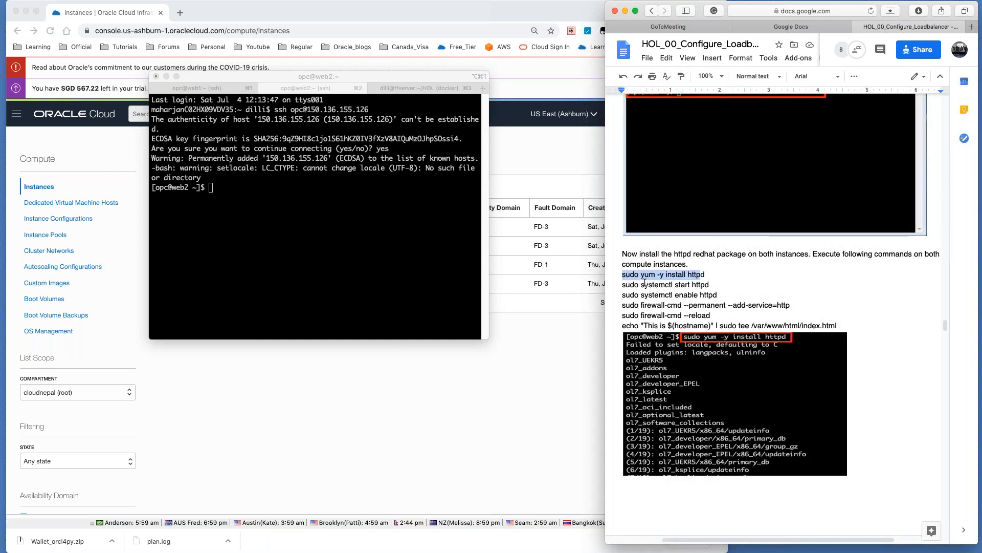
drag(623, 275, 841, 325)
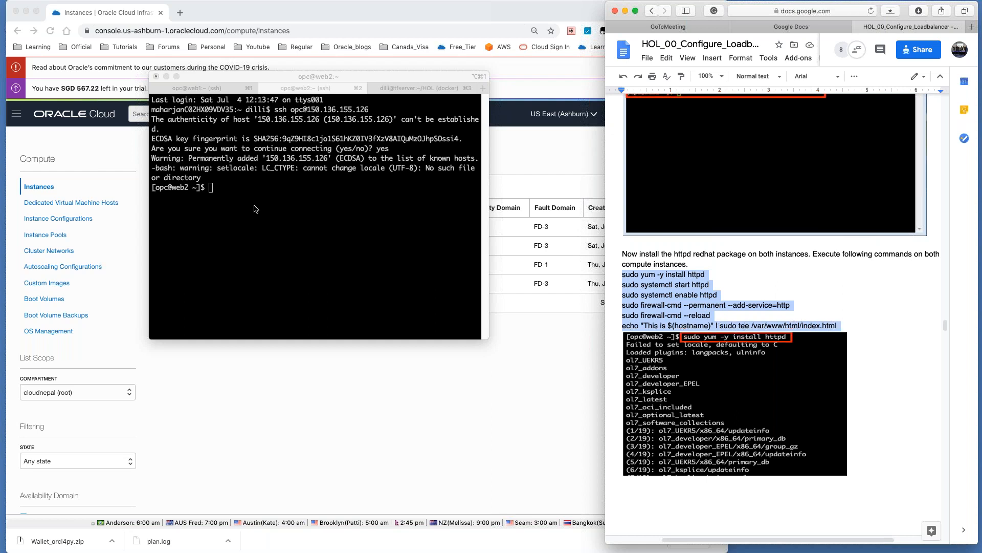
Step: Paste and run the httpd setup commands in both the web1 and web2 sessions
click(205, 90)
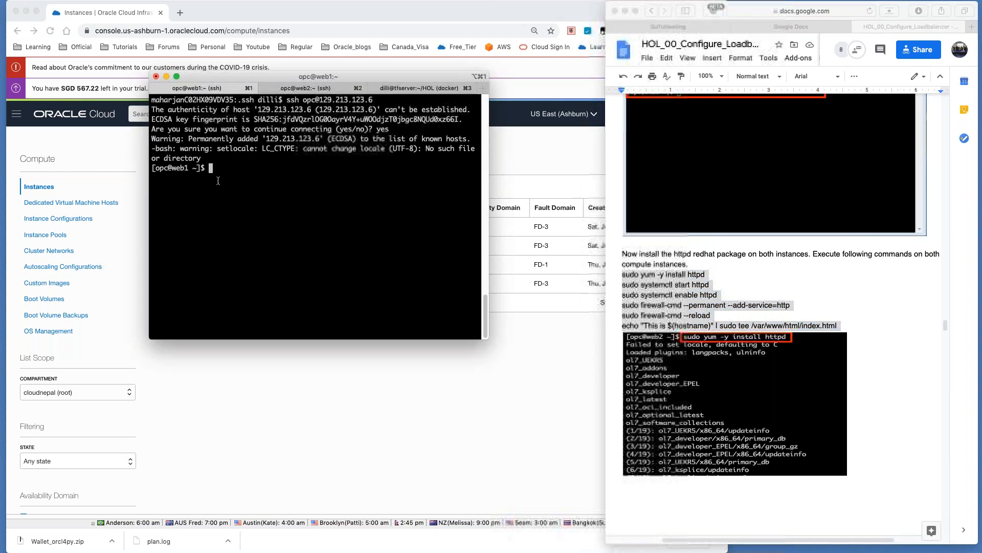
text(sudo yum -y install httpd)
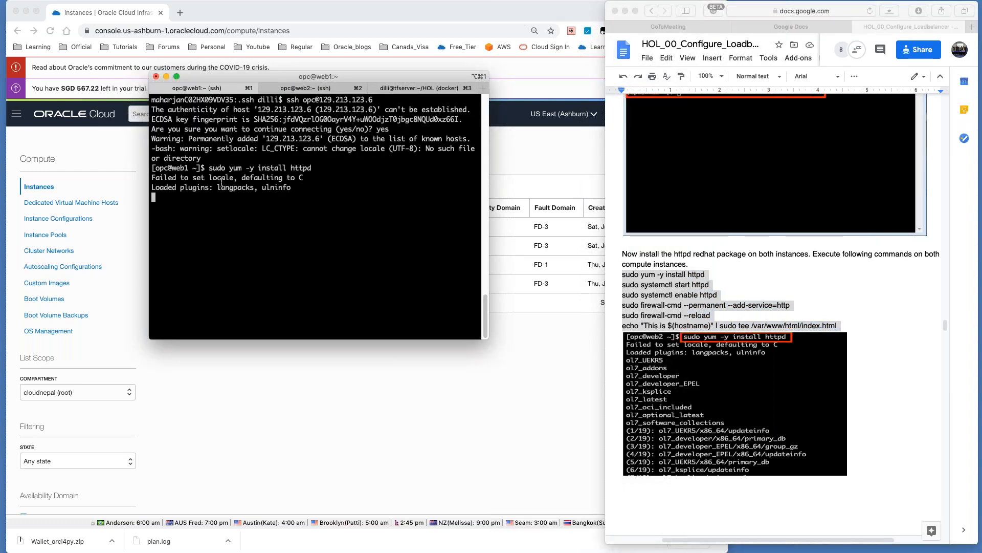
click(285, 89)
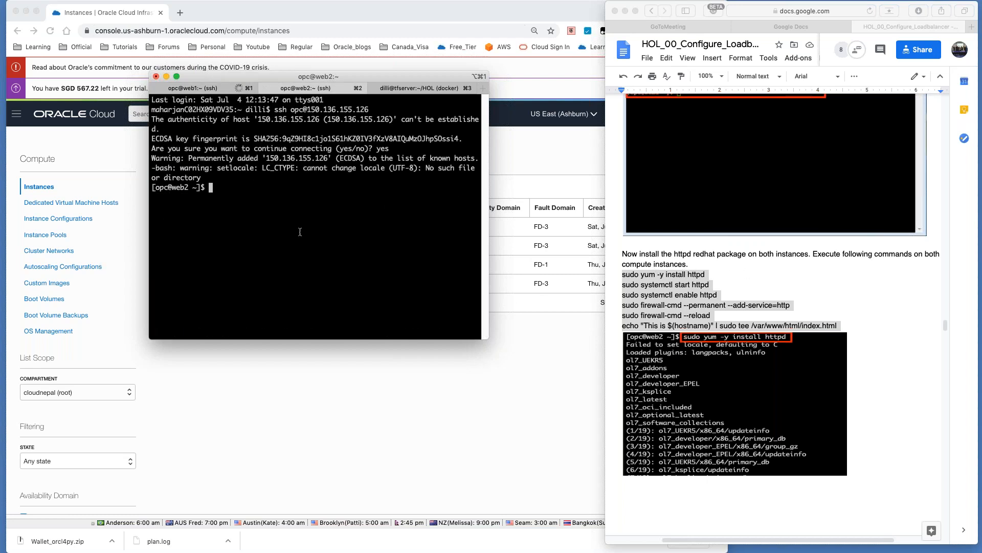
text(sudo yum -y install httpd)
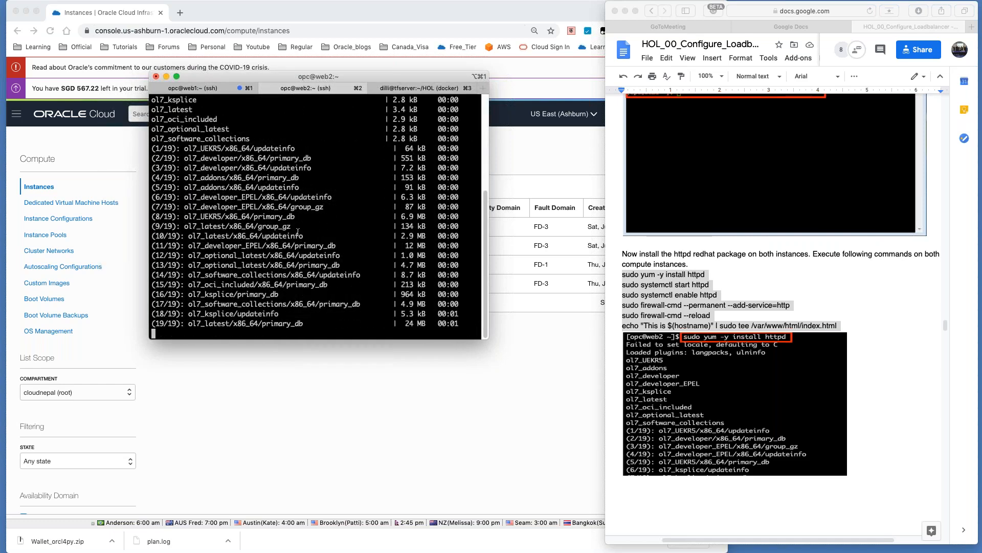
Step: Check the firewall success messages and the 'This is web1' and 'This is web2' echo output
click(190, 89)
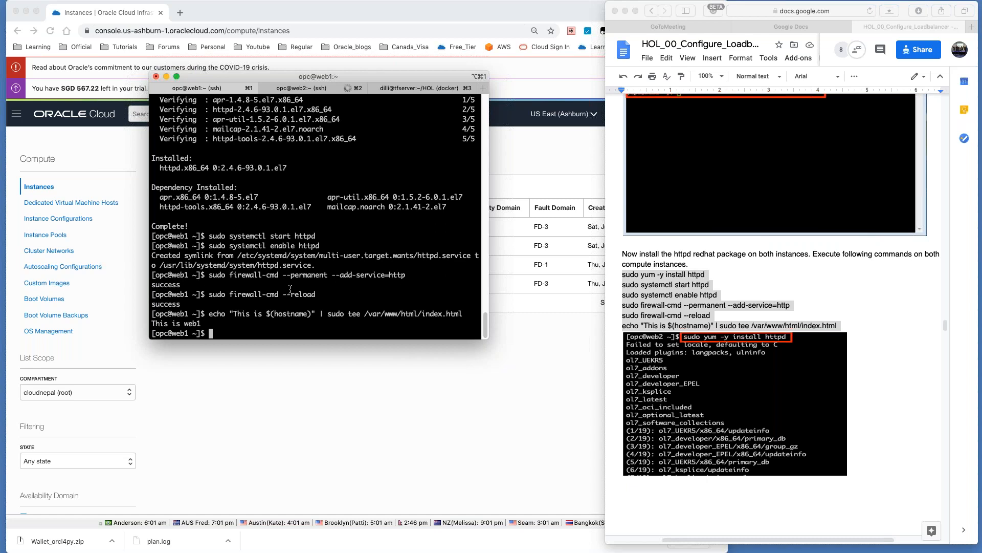
drag(186, 288, 141, 279)
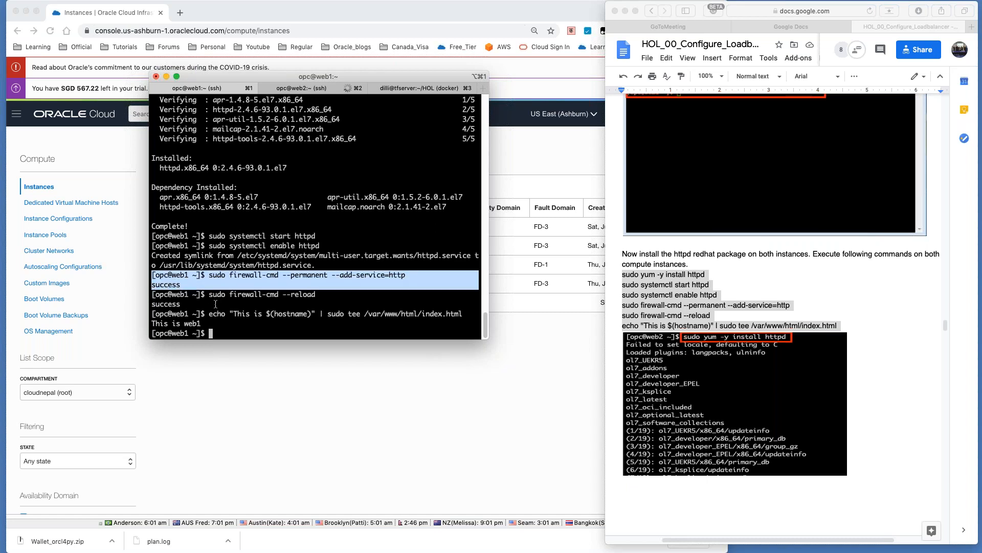
click(198, 304)
drag(198, 304, 154, 295)
drag(207, 320, 153, 314)
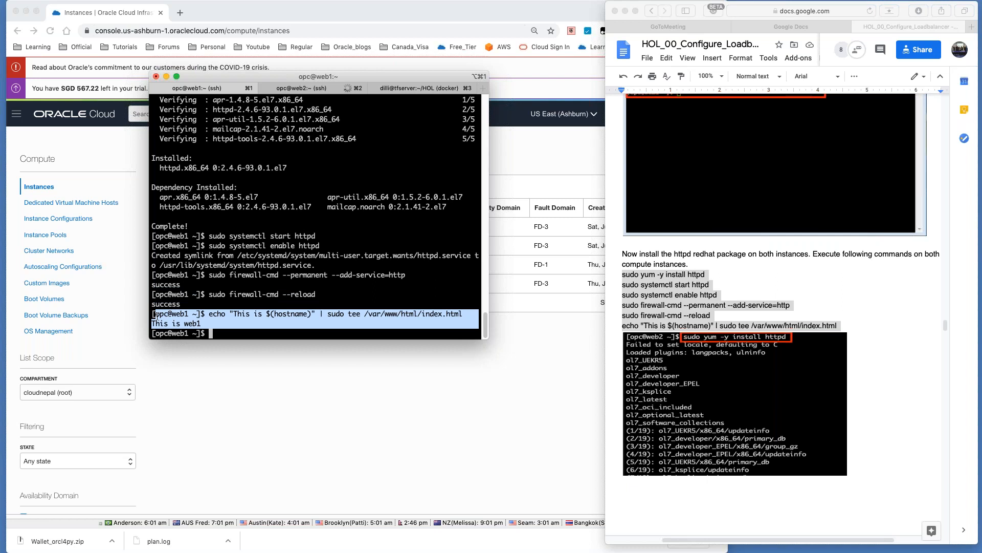
click(191, 325)
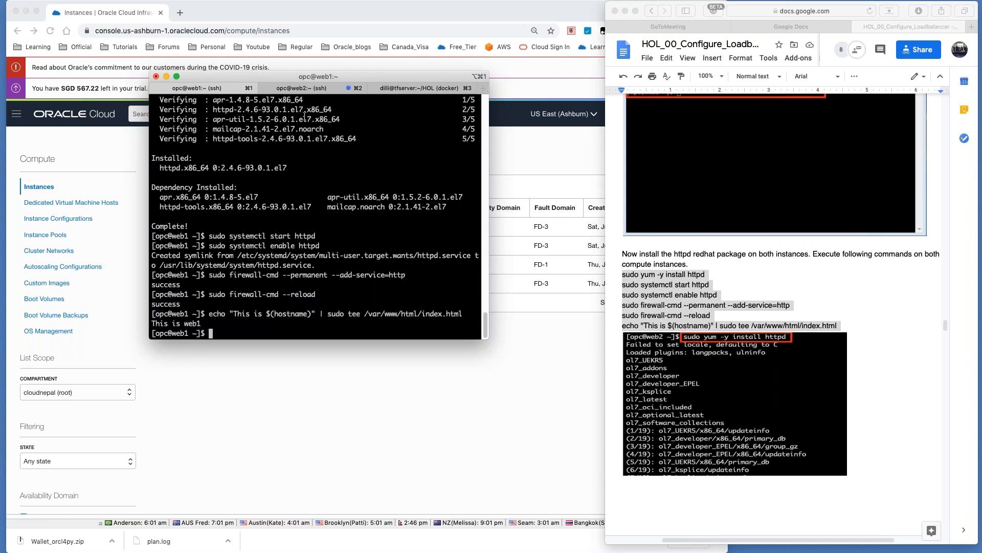
click(301, 88)
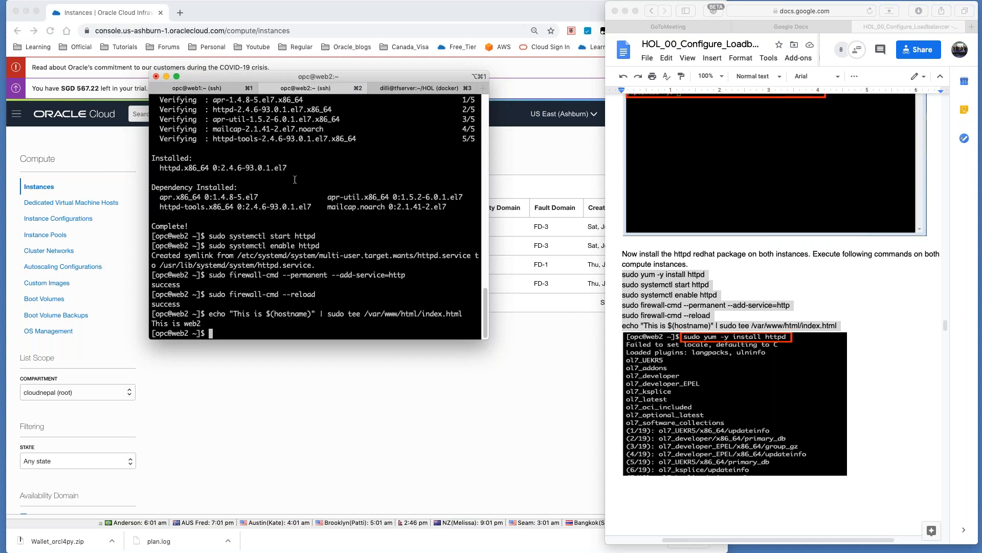
scroll(294, 182, up, 2)
scroll(294, 184, down, 2)
Step: Scroll the guide to the Security Lists and Add Ingress Rules instructions, with the instances list alongside
key(Return)
key(Return)
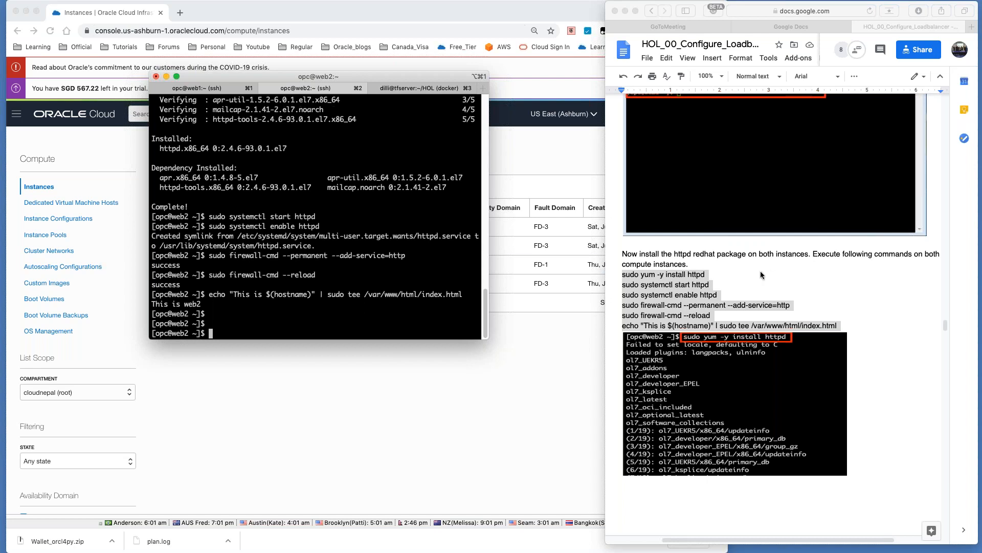
scroll(760, 274, down, 5)
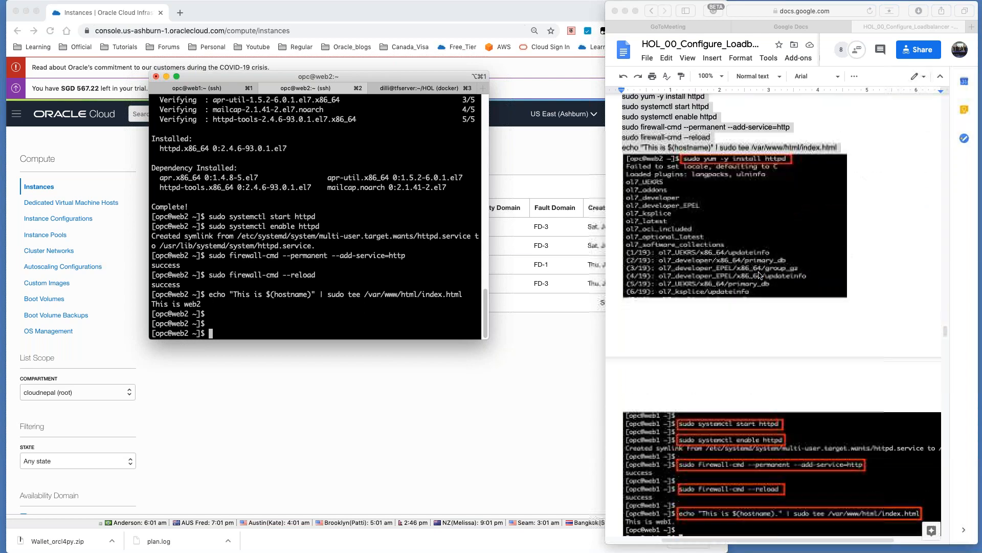
scroll(759, 275, down, 2)
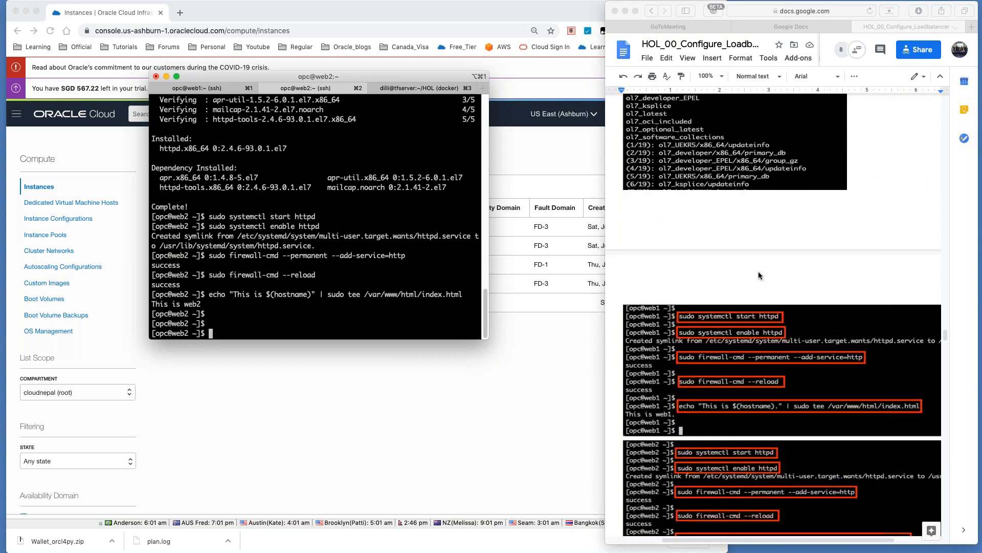
scroll(760, 276, down, 10)
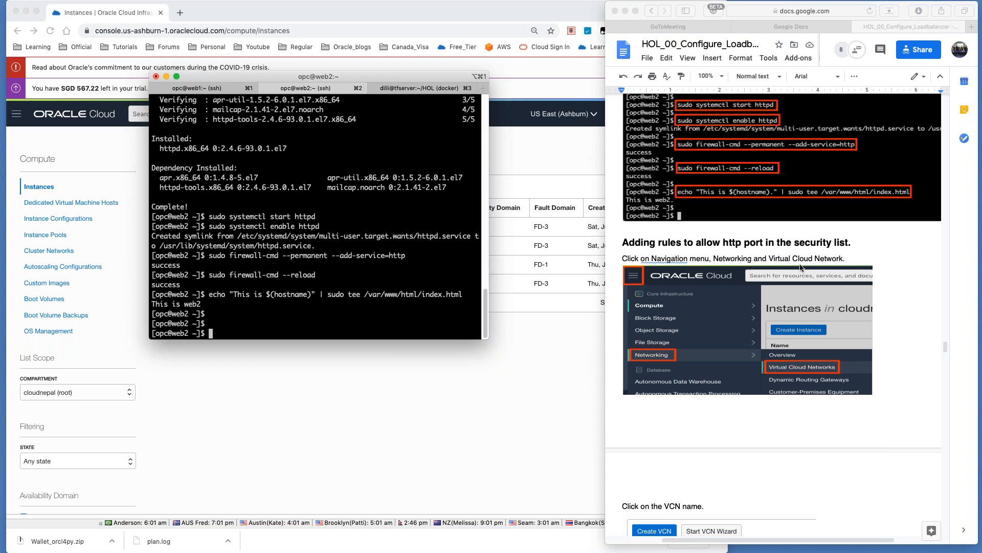
scroll(802, 267, down, 5)
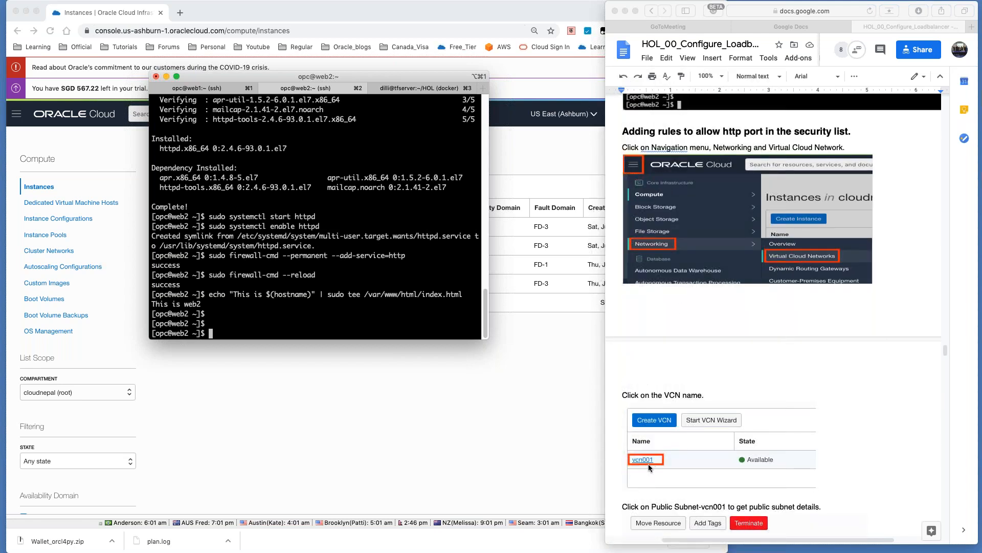
scroll(652, 466, down, 12)
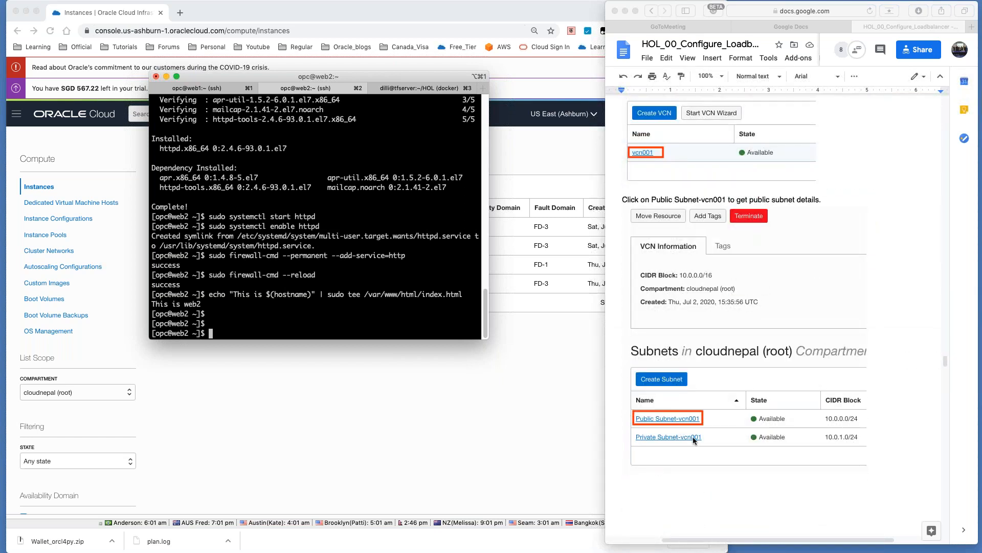
scroll(693, 437, down, 15)
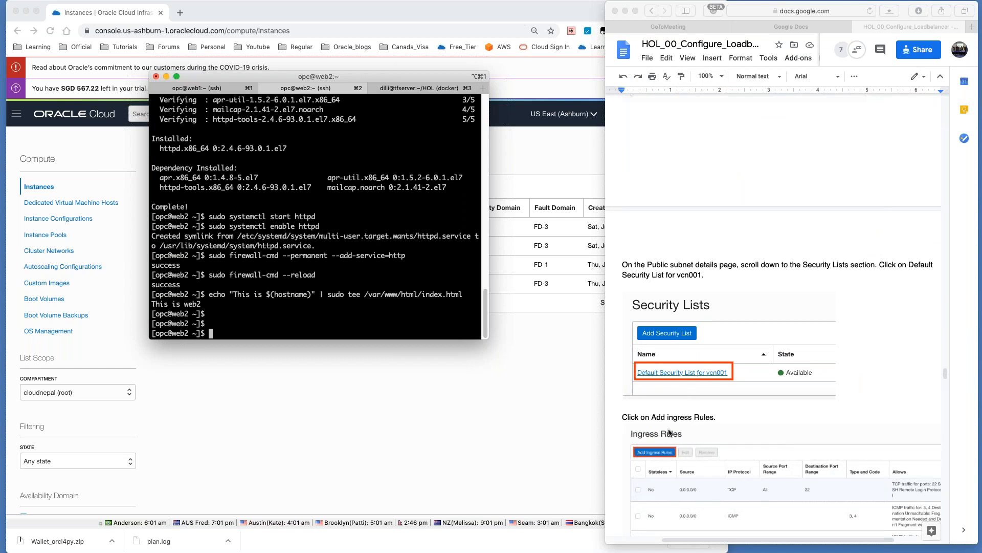
click(370, 422)
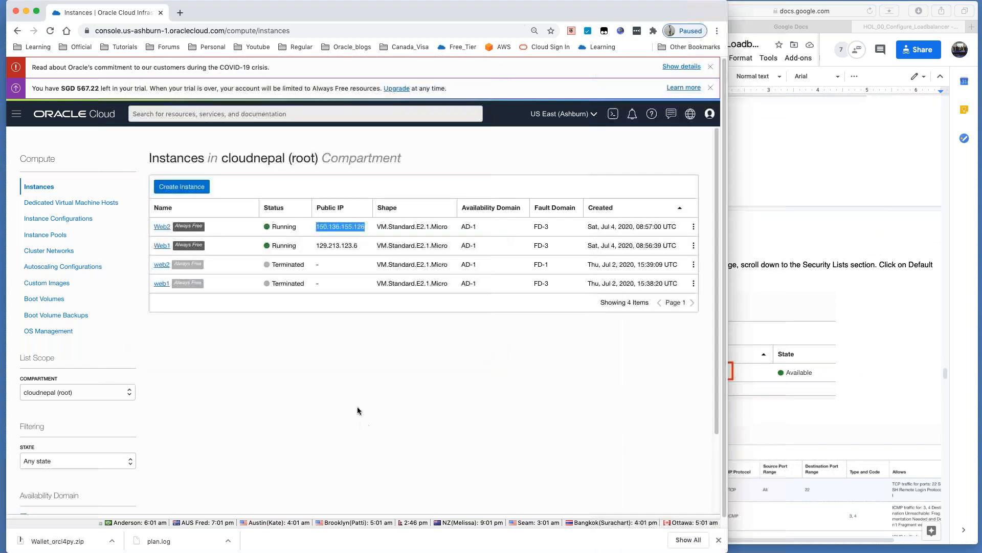
Step: Navigate Virtual Cloud Networks > vcn001 > Public Subnet-vcn001 > Default Security List for vcn001
click(17, 115)
mouse_move(24, 220)
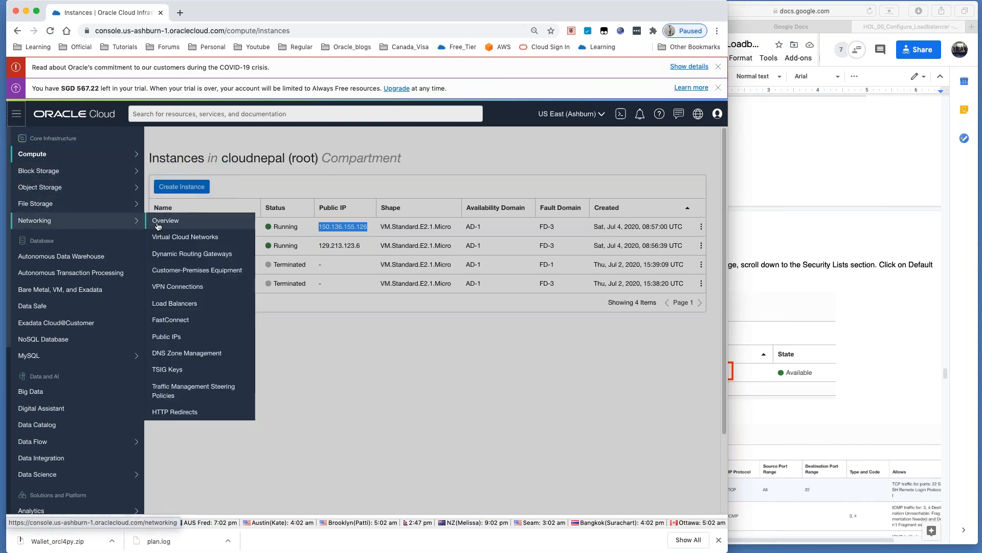
click(169, 237)
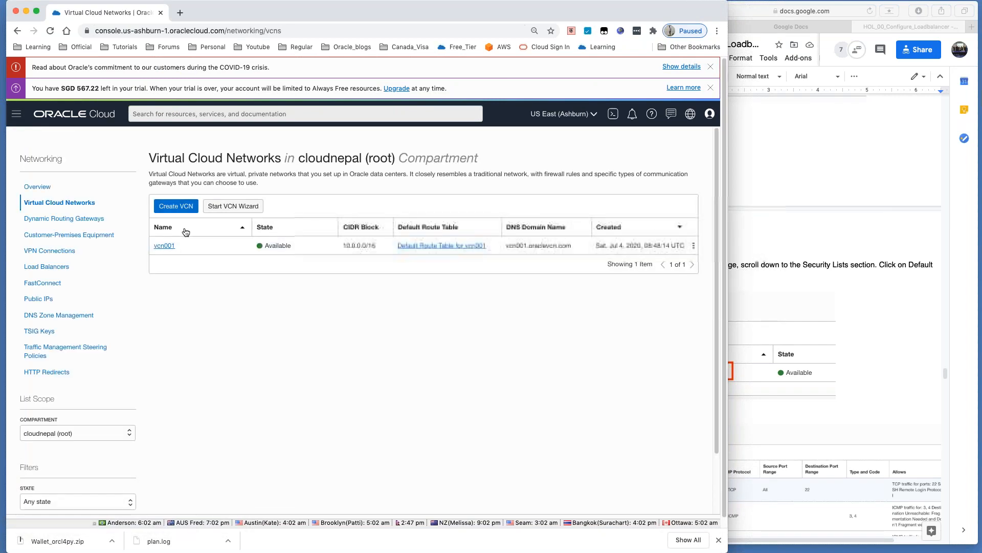
click(163, 249)
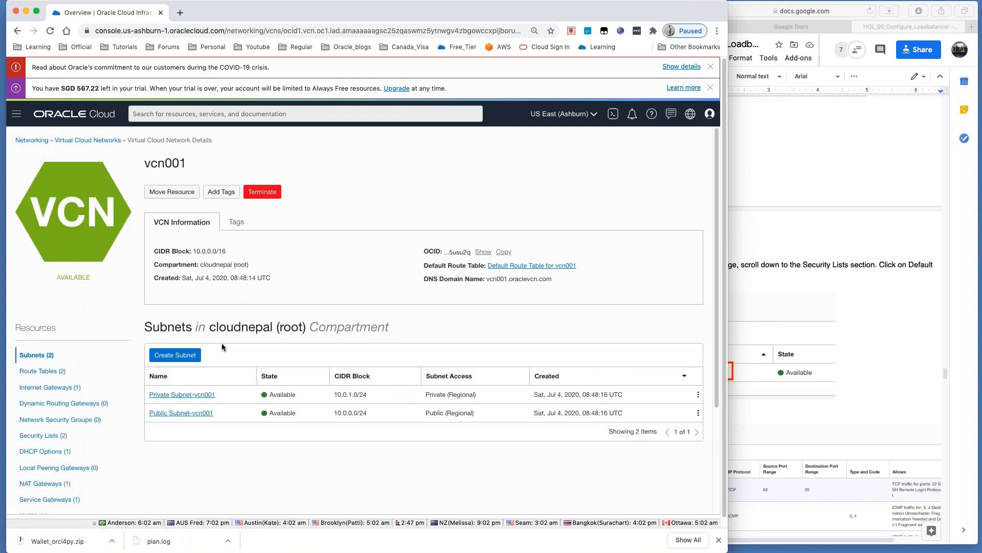
click(184, 414)
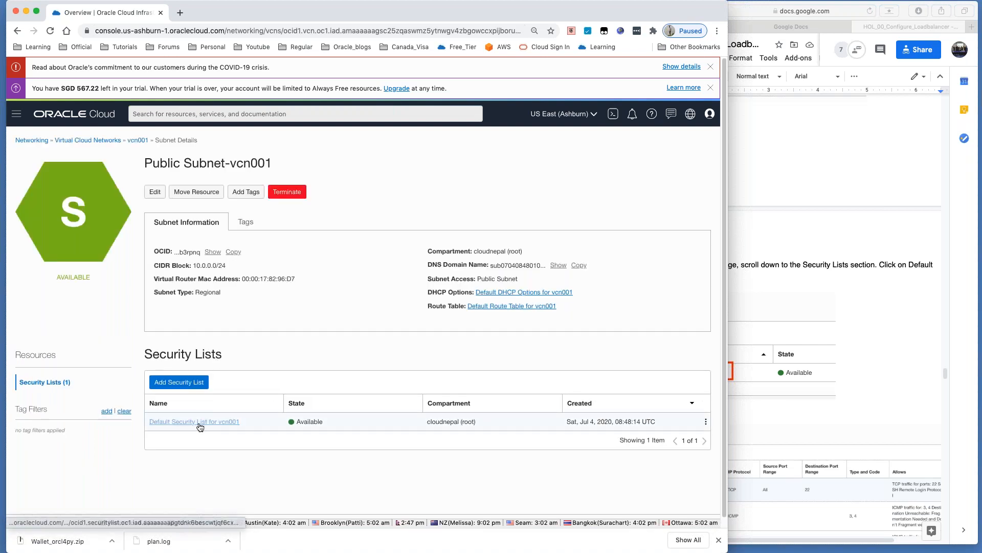
click(200, 422)
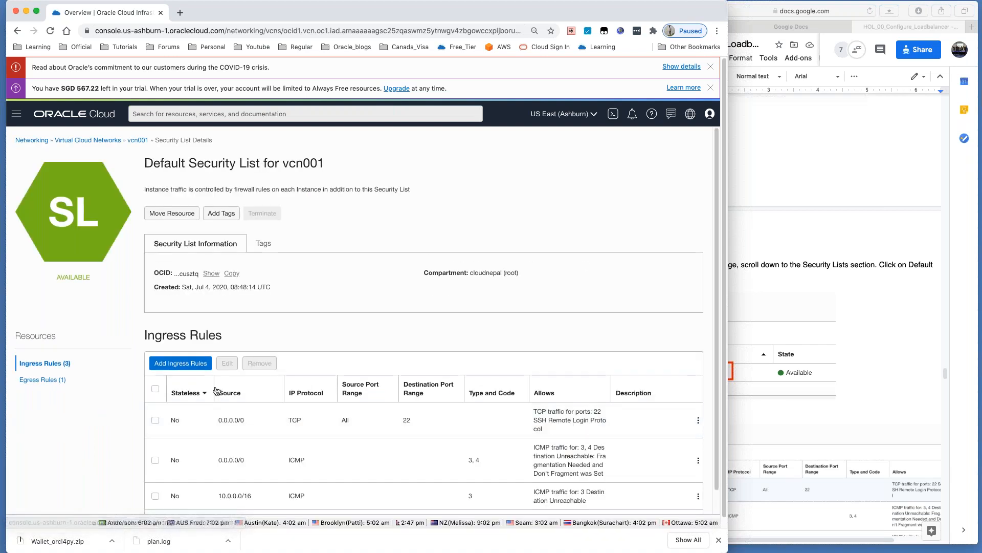
scroll(209, 350, down, 1)
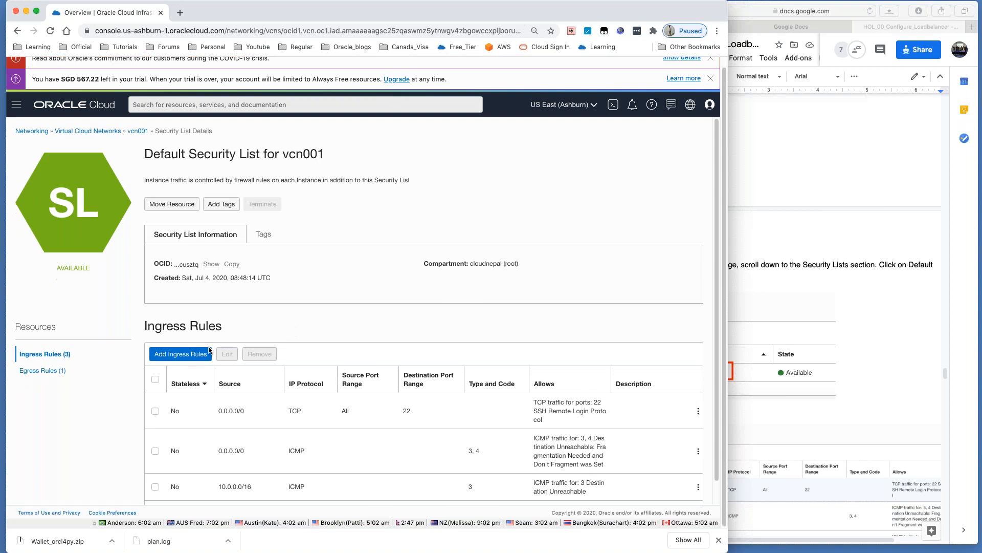
Step: Add an ingress rule with source 0.0.0.0/0, destination port 80, described as allowing http traffic
click(178, 357)
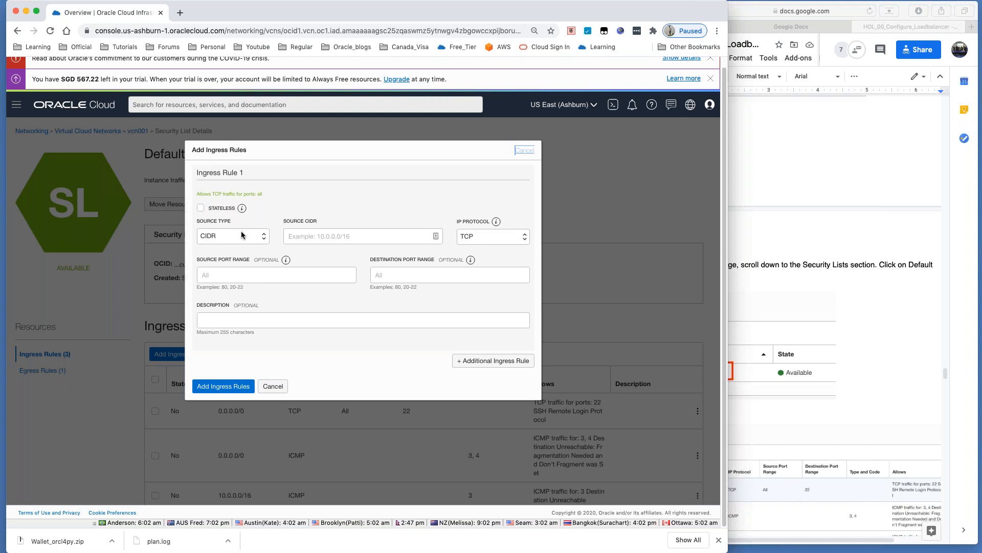
click(303, 236)
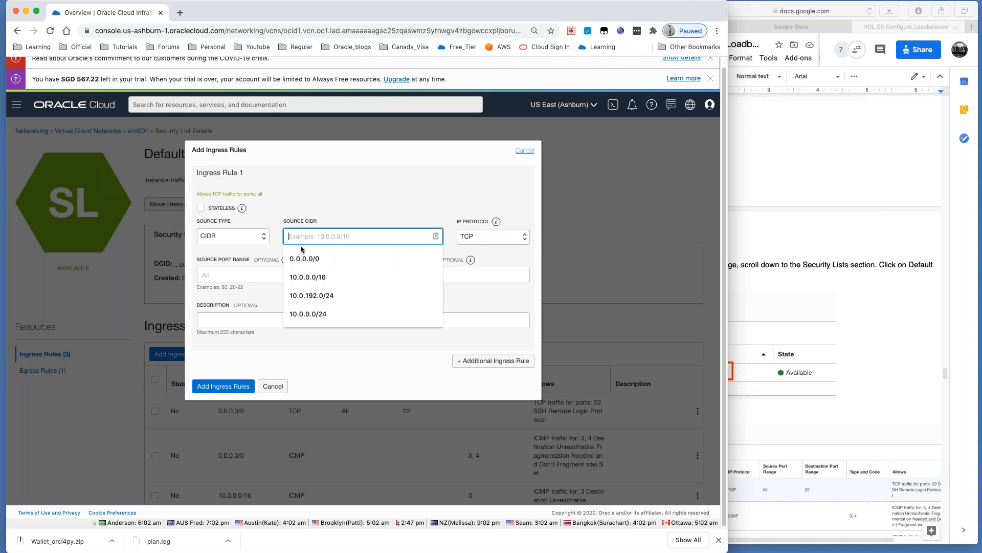
text(0)
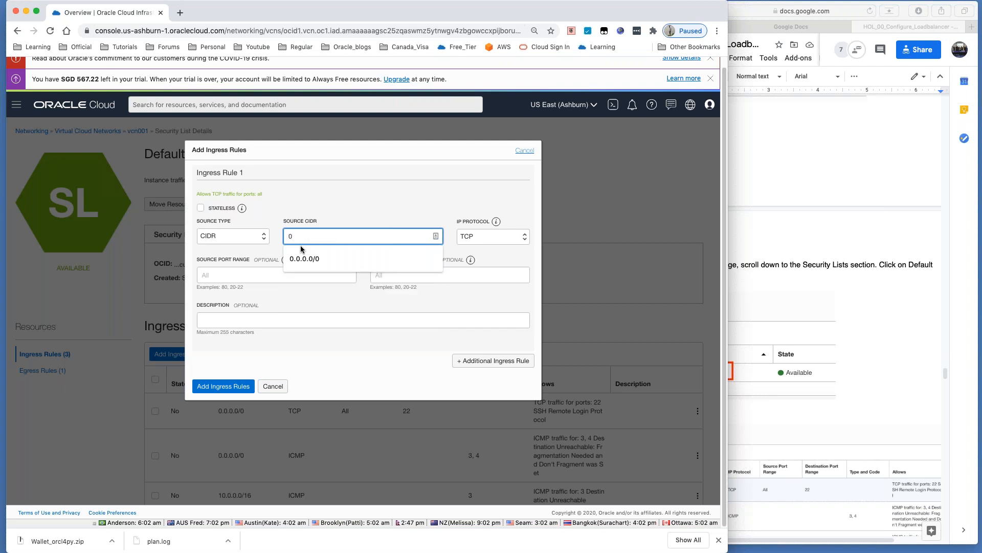
text(.0.0.0/0)
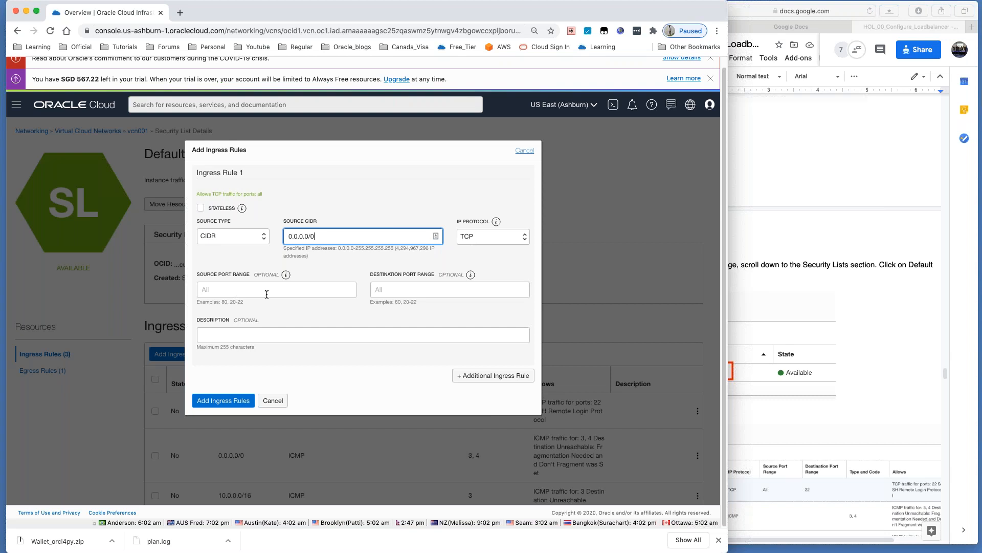
click(400, 288)
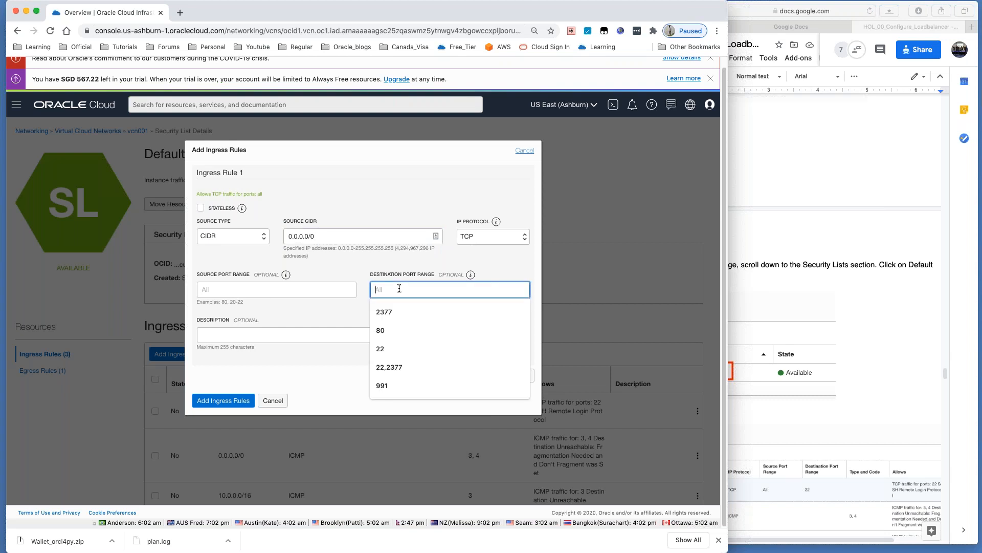
text(80)
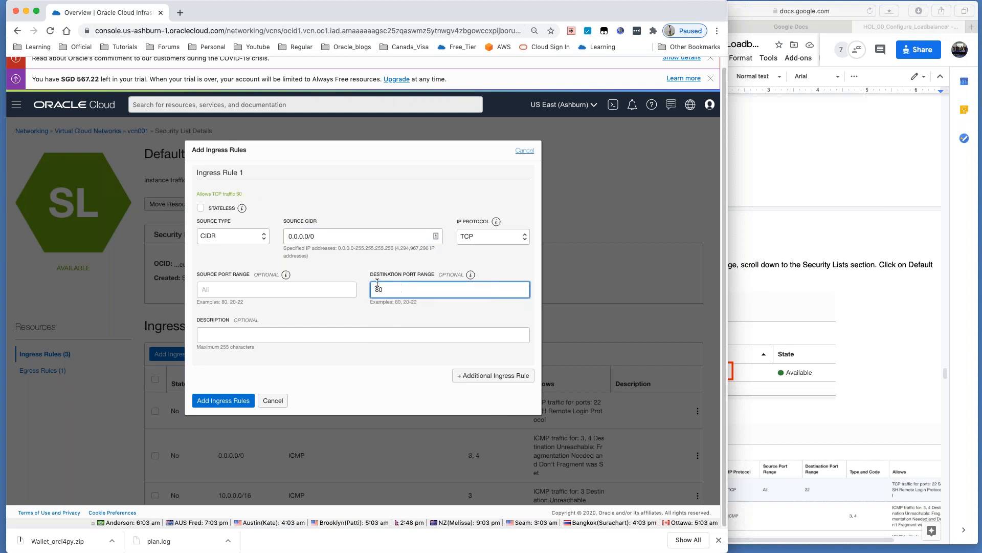
click(269, 335)
text(Allow http traffic)
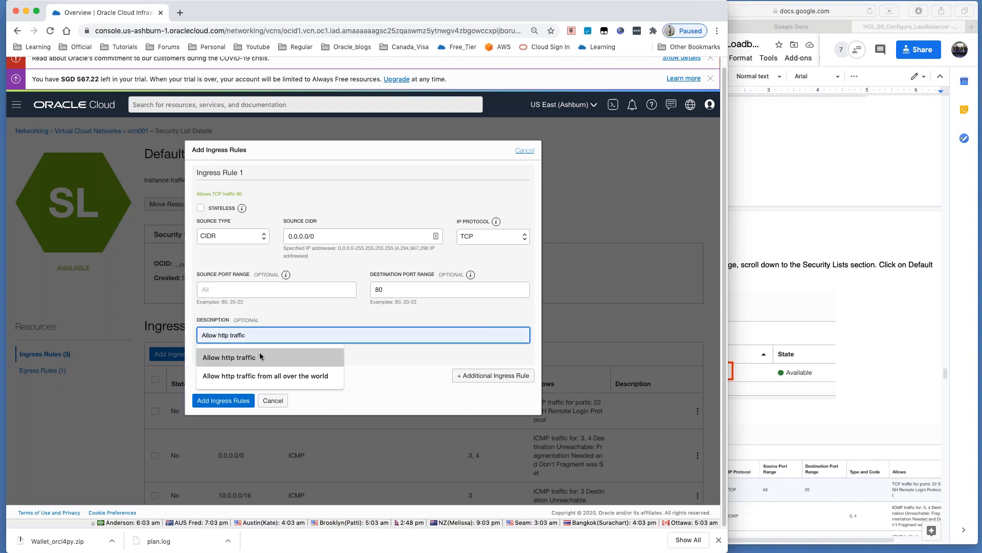
click(265, 376)
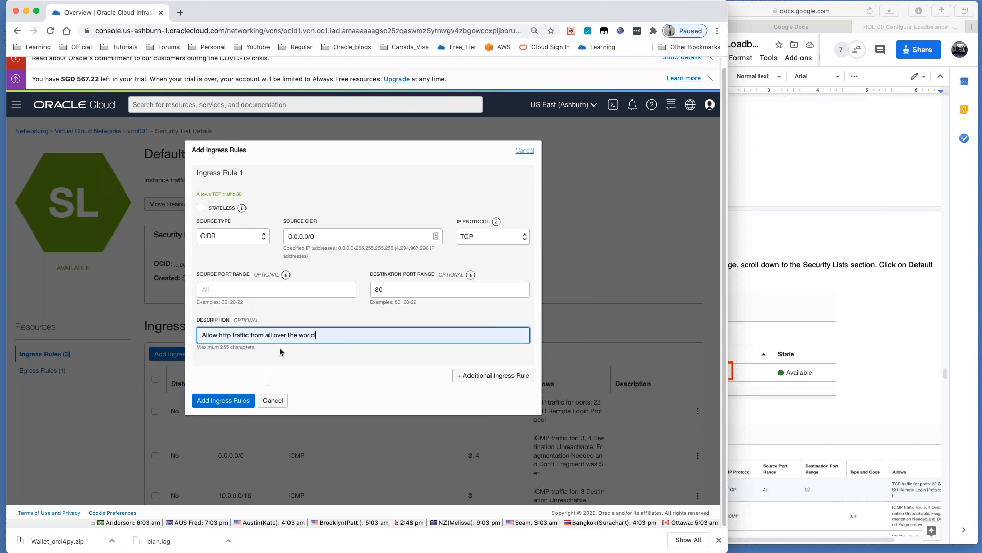
click(221, 402)
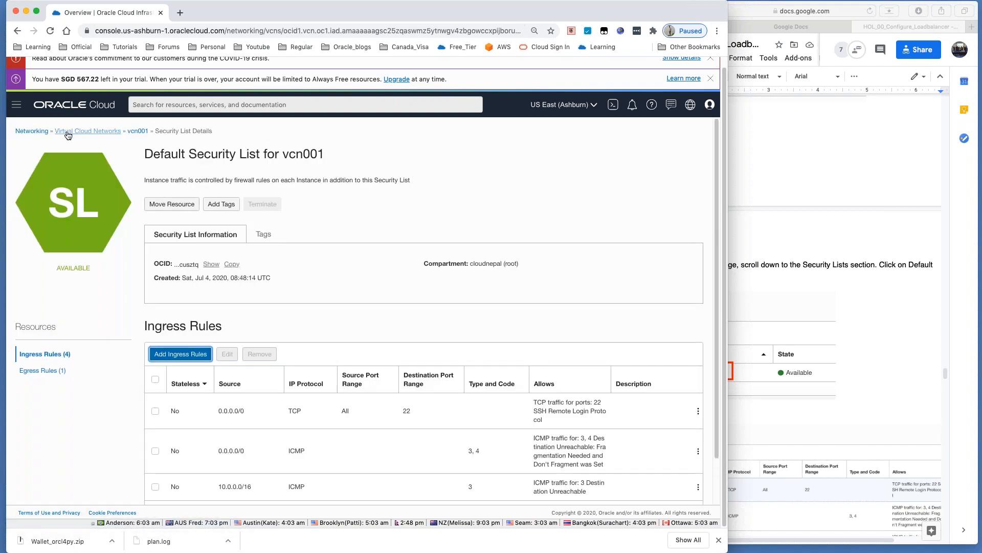
Step: Go to Compute > Instances and open Web1's IP 129.213.123.6 in a new browser tab
click(15, 104)
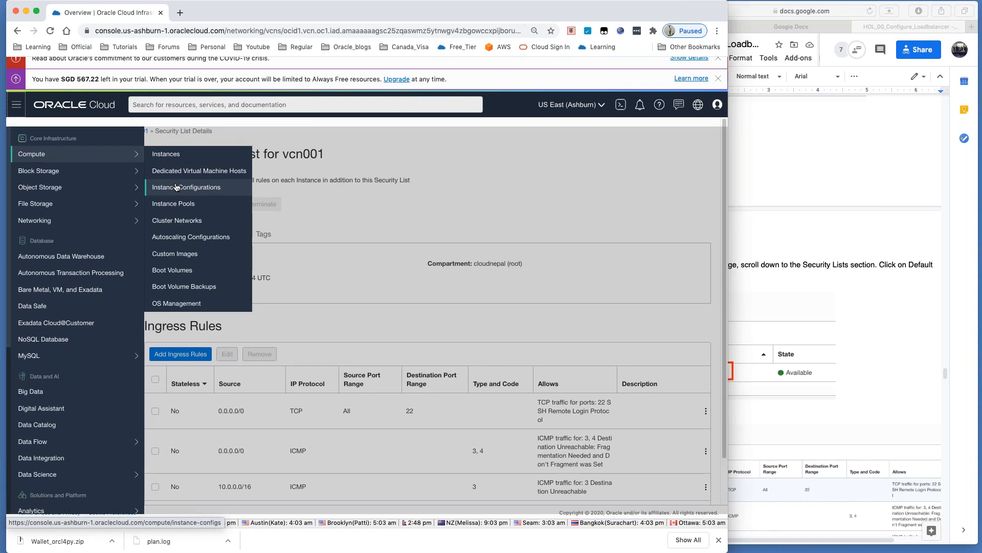
click(169, 154)
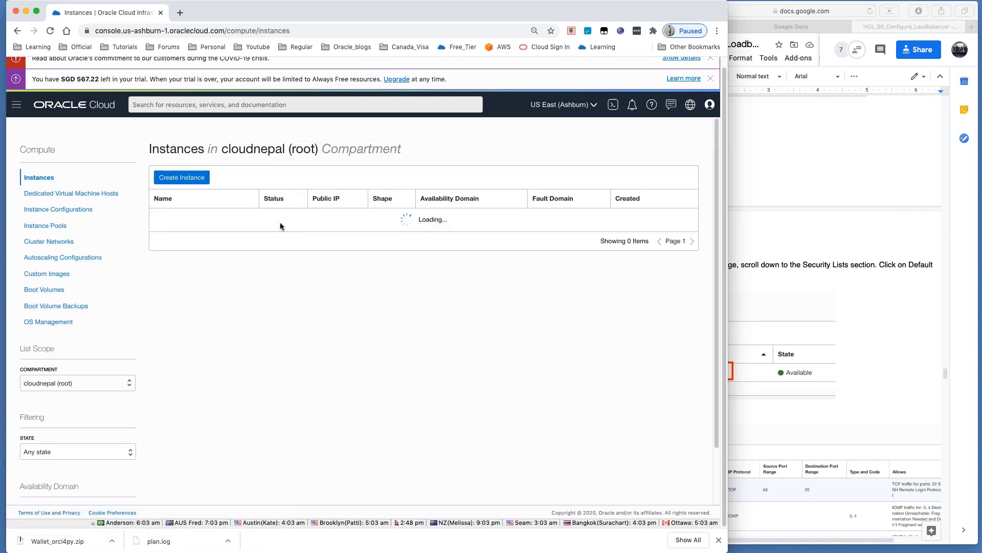
double_click(335, 237)
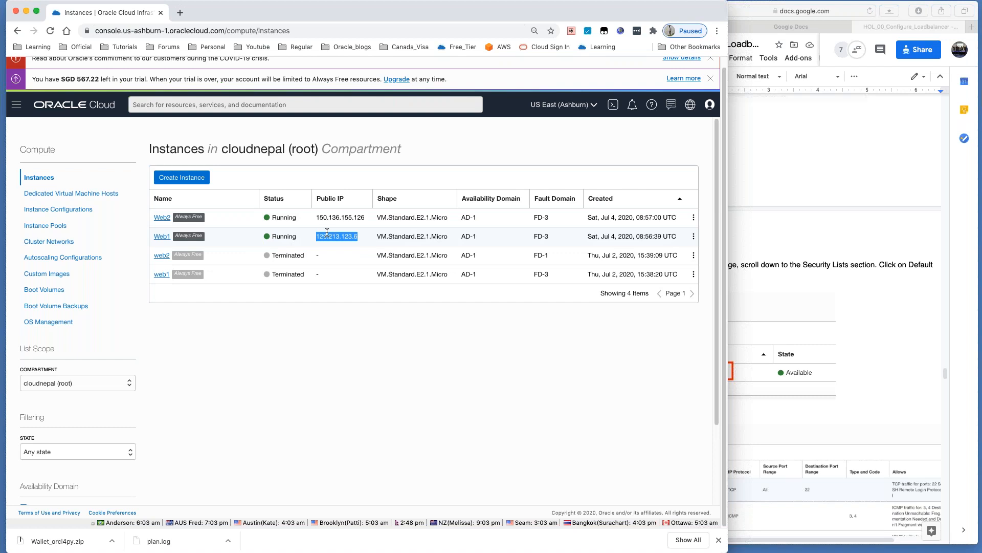
drag(326, 234, 230, 13)
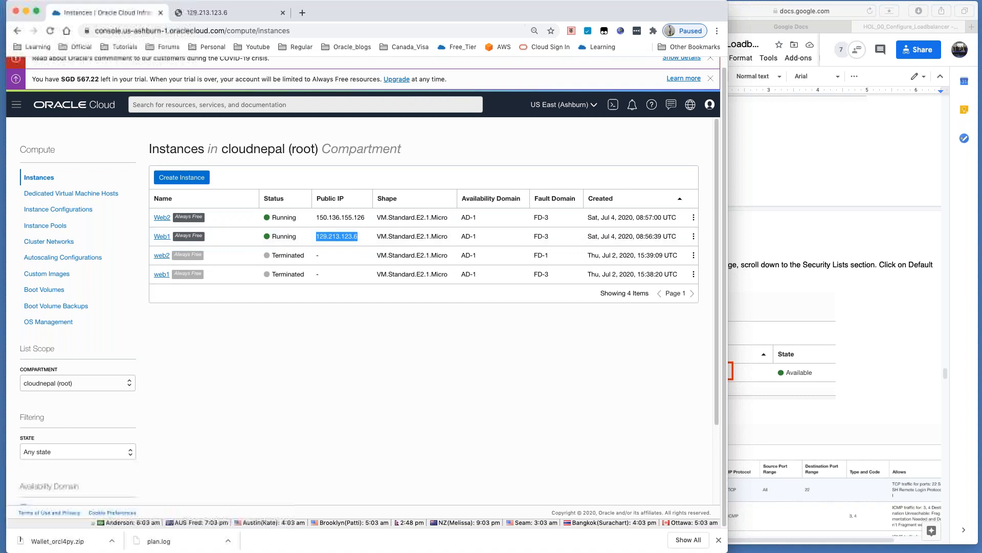
Step: Copy Web2's IP 150.136.155.126 into another new tab's address bar
double_click(348, 218)
key(super+c)
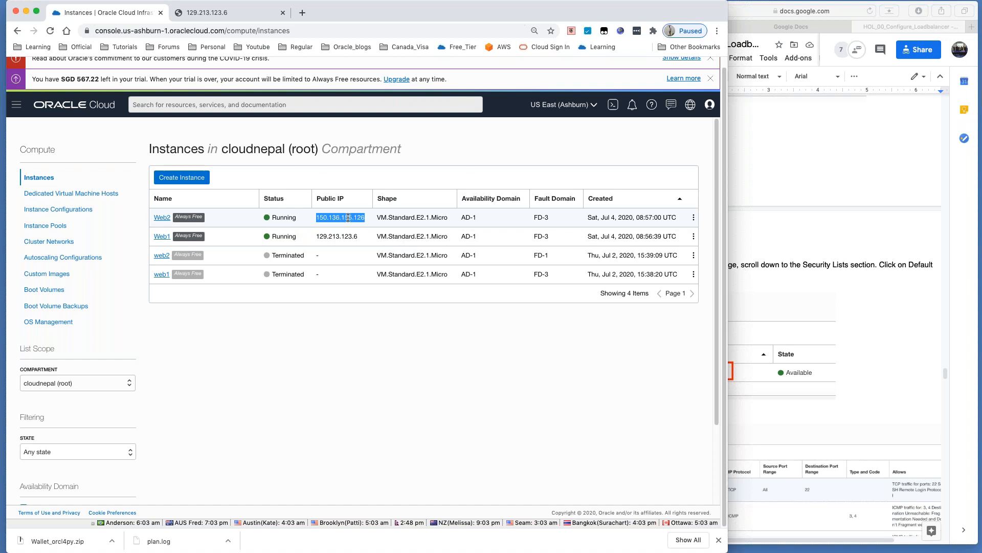
click(302, 12)
key(super+v)
Step: Load 150.136.155.126 to see 'This is web2', then bring the lab guide forward
key(Return)
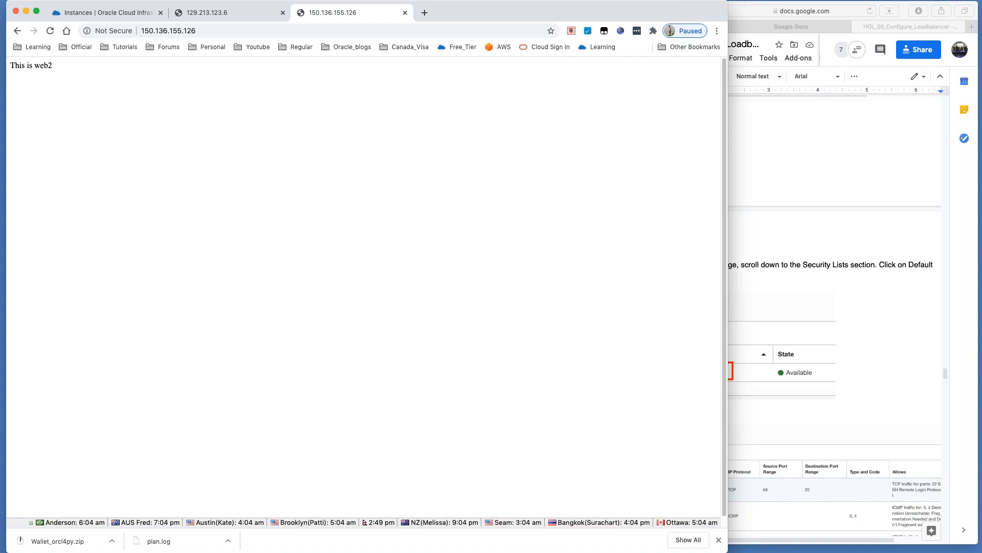
click(790, 174)
Step: Return from the lab guide to the Oracle Cloud instances tab listing Web1 and Web2 Running
scroll(779, 183, up, 2)
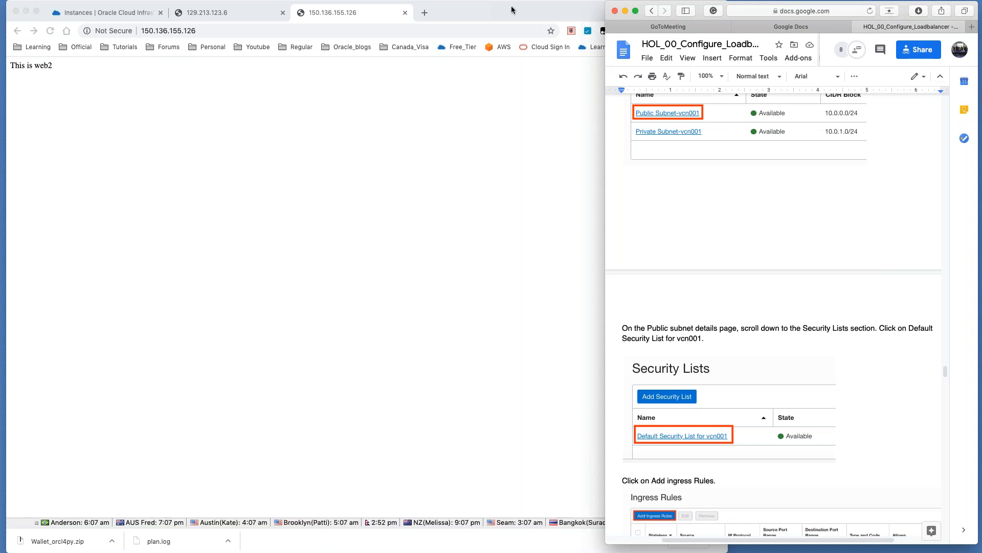
click(102, 13)
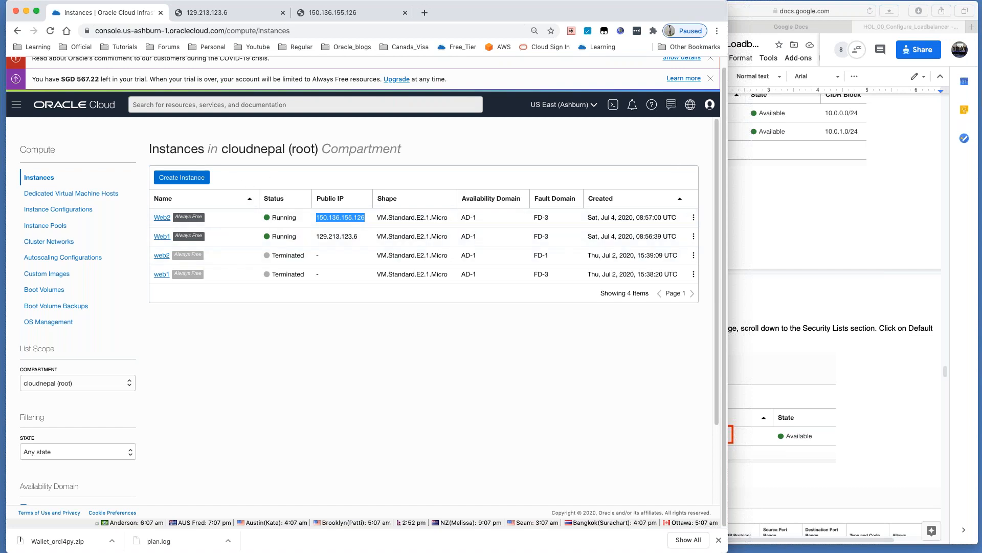
Step: Try creating instance web3 with pasted SSH keys; it fails on the VM.Standard.E2.1.Micro limit
click(189, 179)
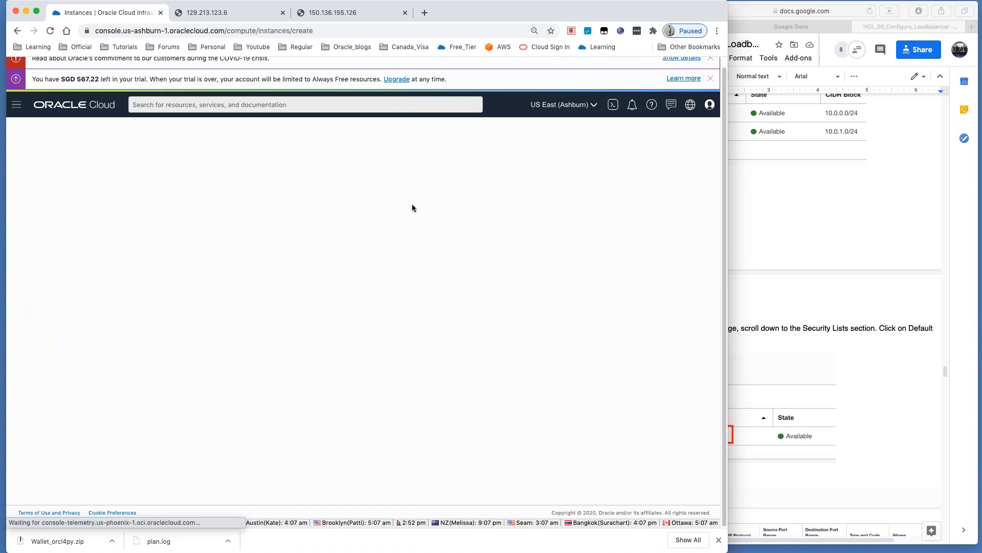
triple_click(111, 175)
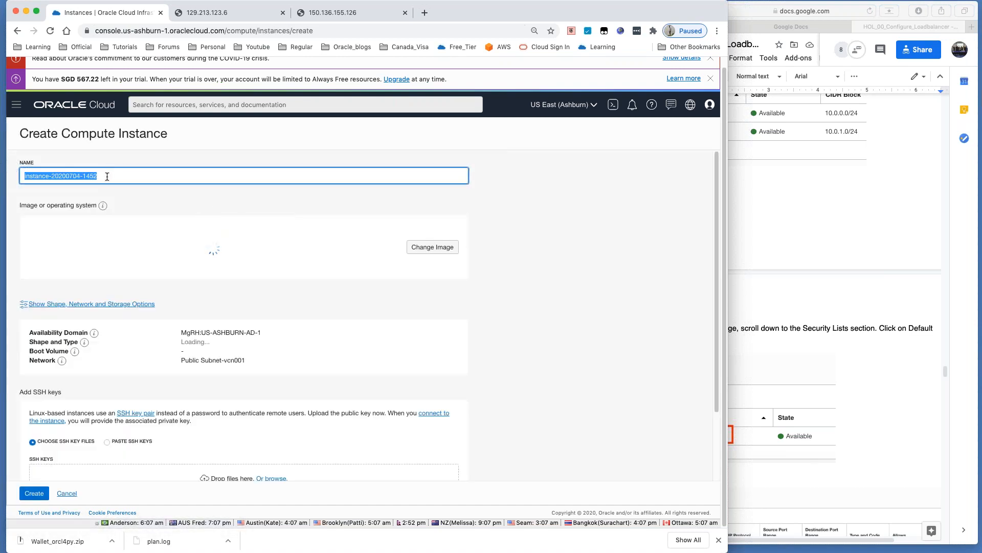
text(web3)
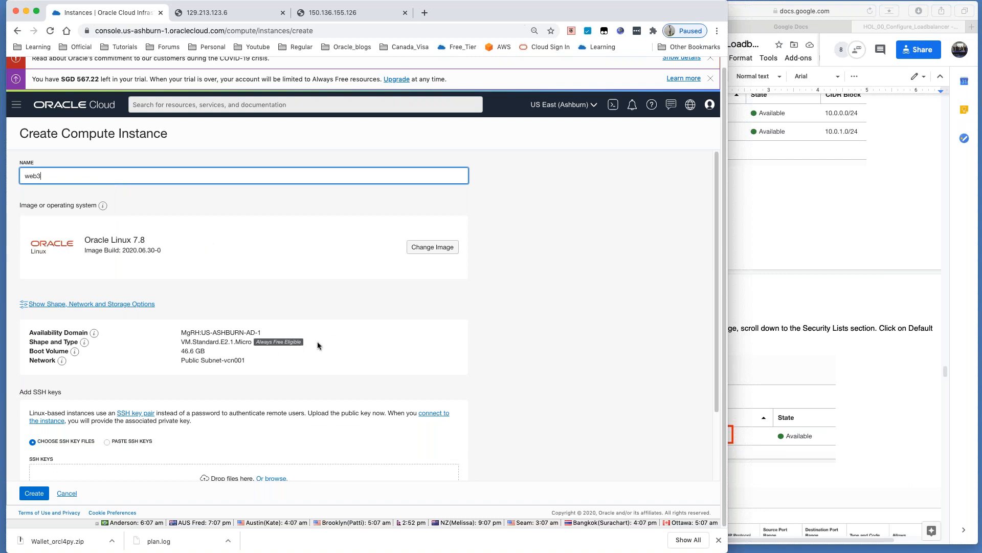
scroll(319, 338, down, 2)
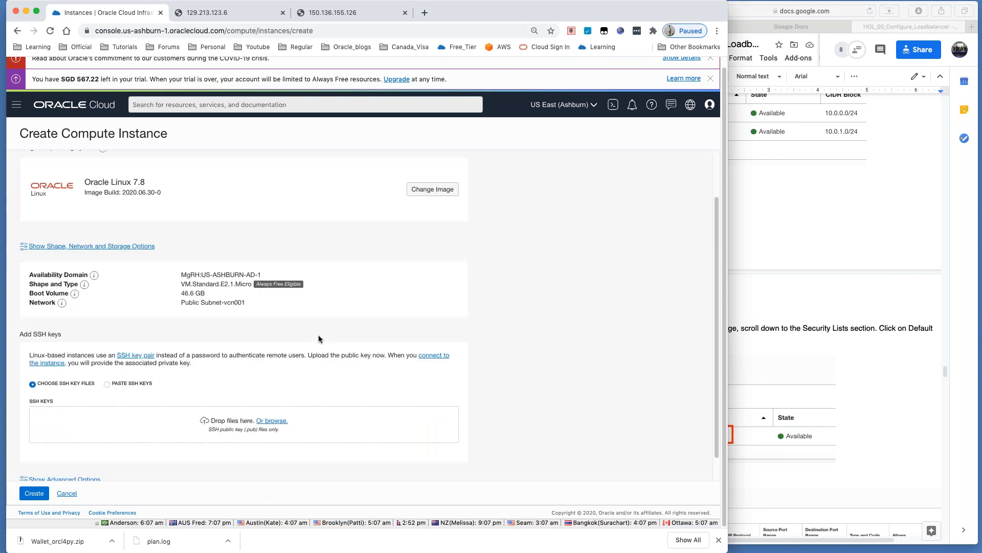
scroll(318, 334, down, 1)
click(106, 357)
click(41, 492)
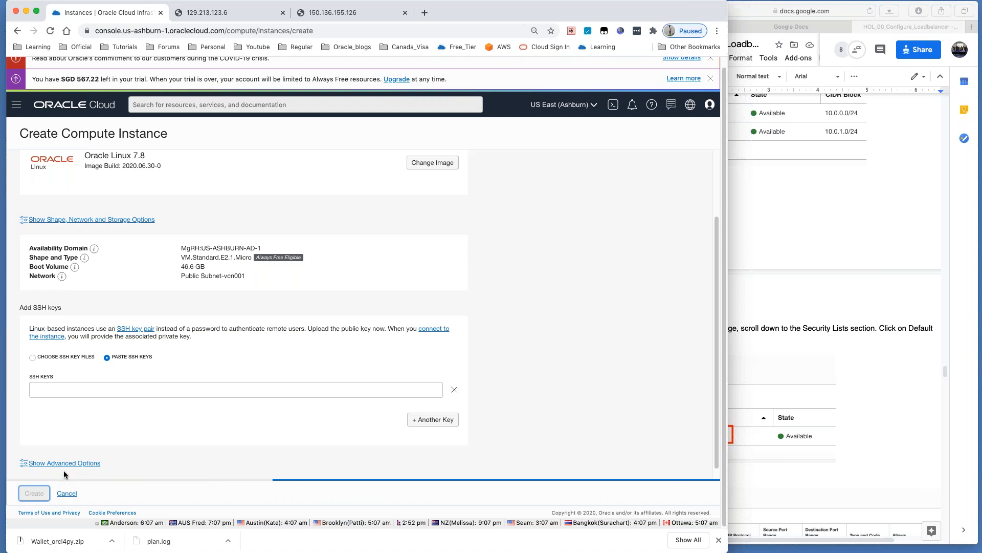
drag(30, 482, 12, 475)
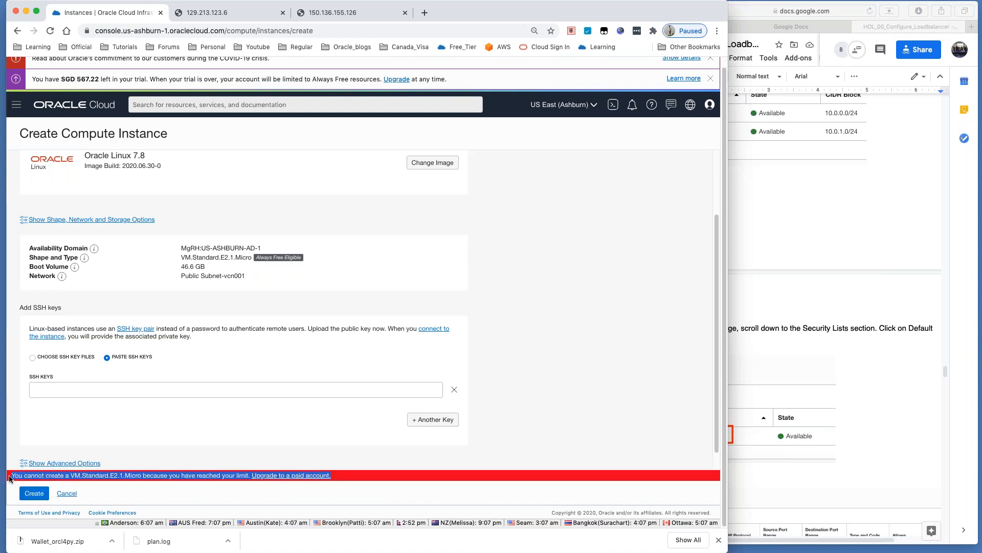
Step: Dismiss the limit error and open Browse All Shapes from the shape, network and storage options
click(350, 501)
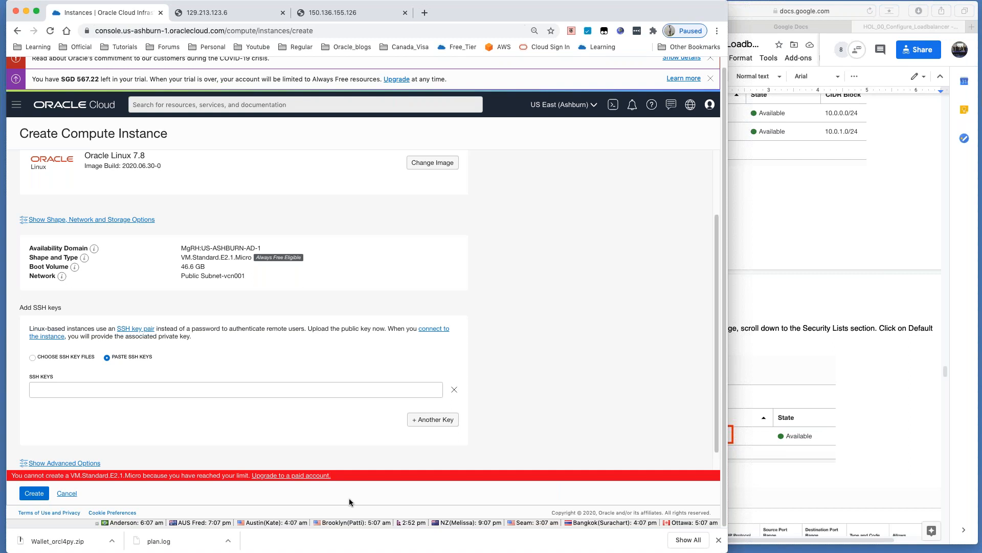
drag(345, 481, 12, 477)
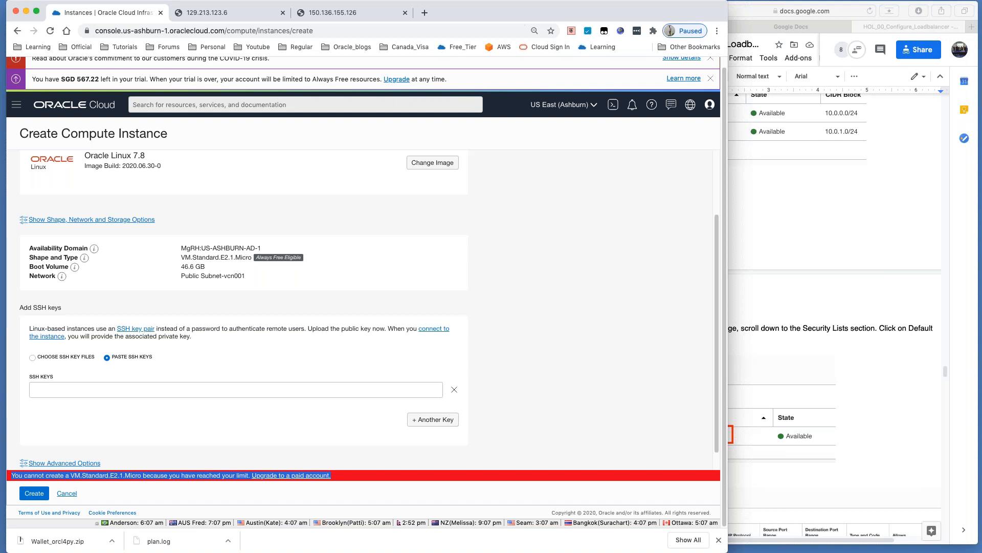
click(196, 249)
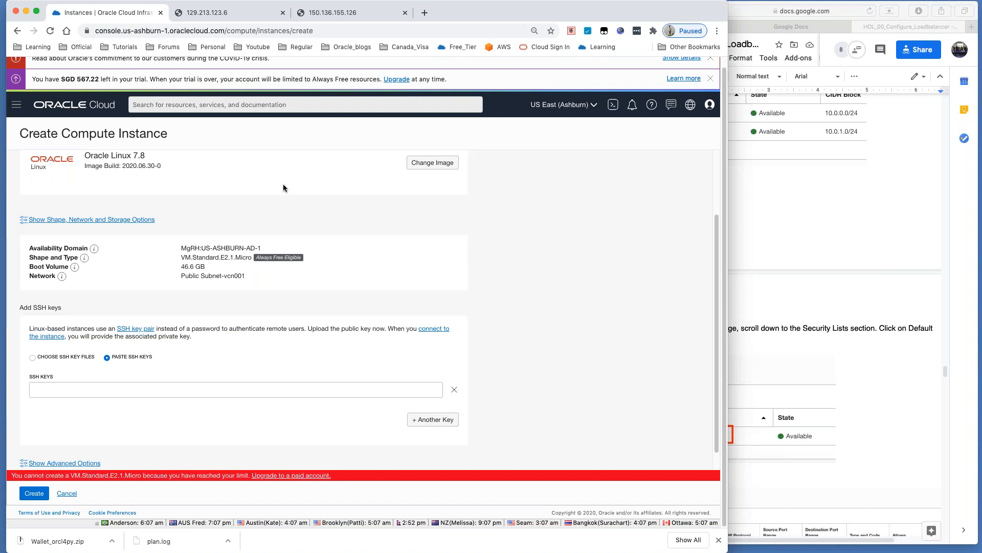
click(67, 220)
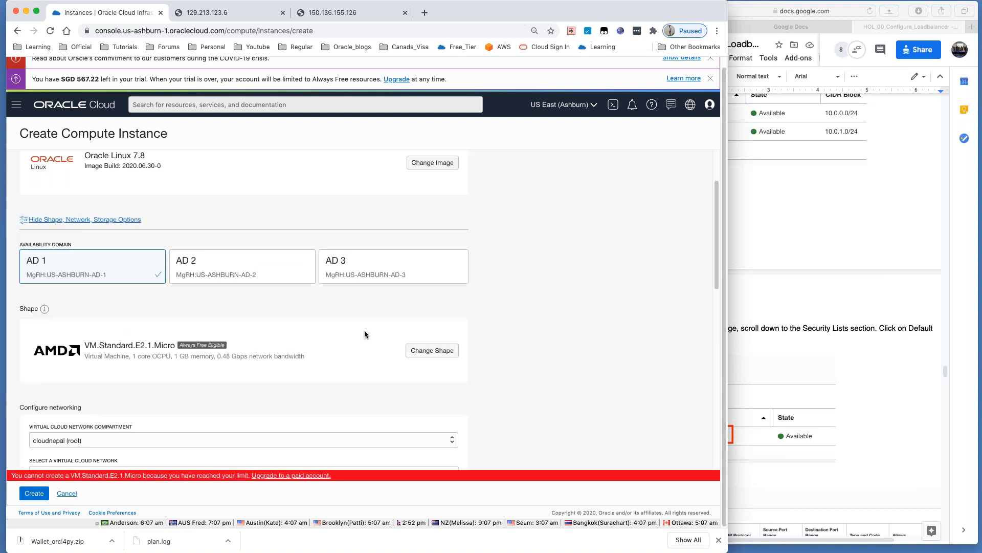
click(419, 345)
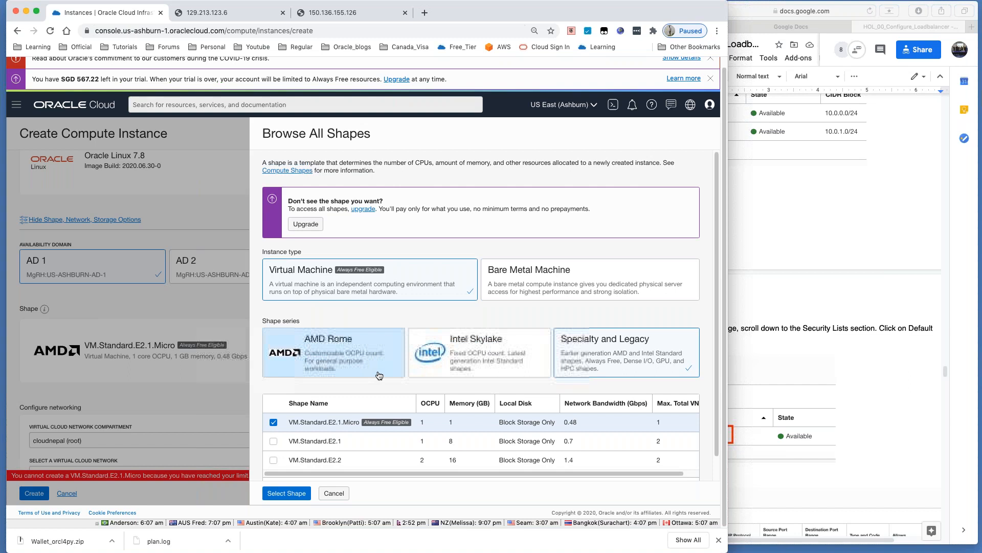
Step: Go back via the Instances breadcrumb to the list showing web3 Running at 150.136.242.146
scroll(379, 376, down, 1)
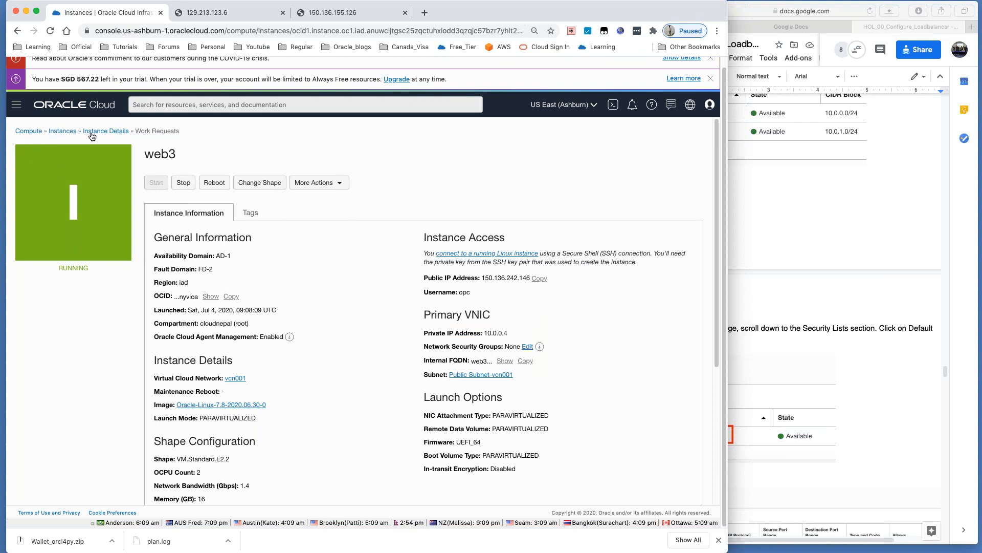
click(62, 131)
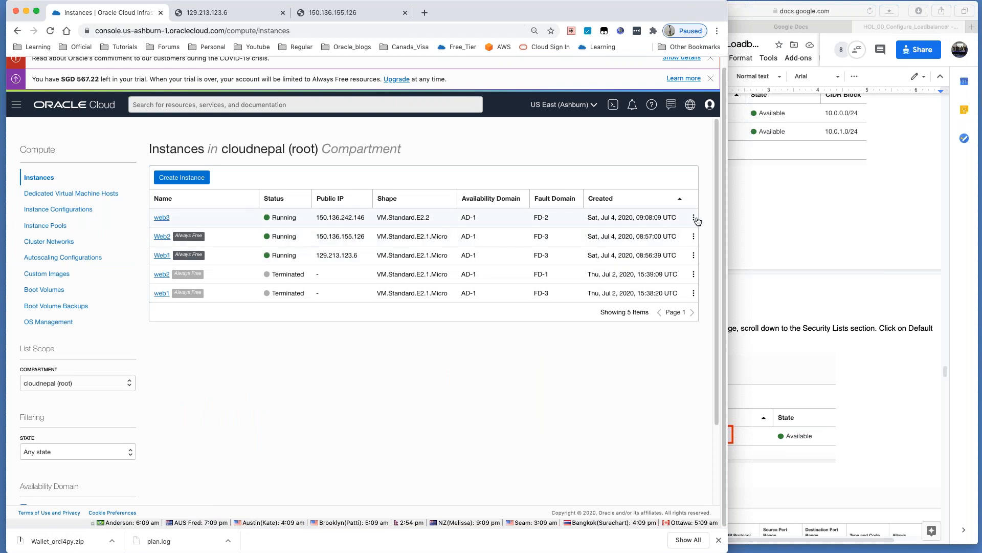
Step: Terminate web3, permanently deleting its attached boot volume
click(694, 218)
click(633, 313)
click(196, 183)
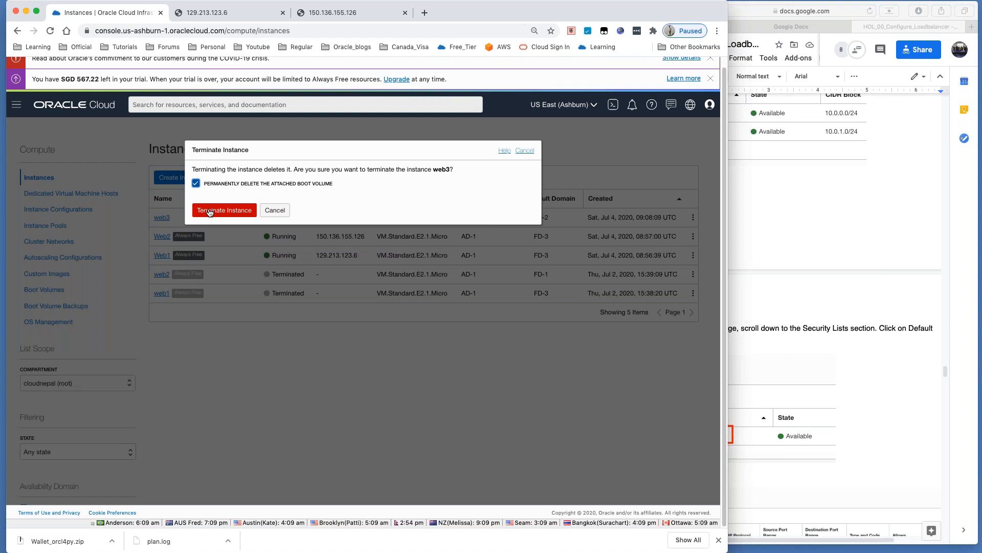
click(210, 211)
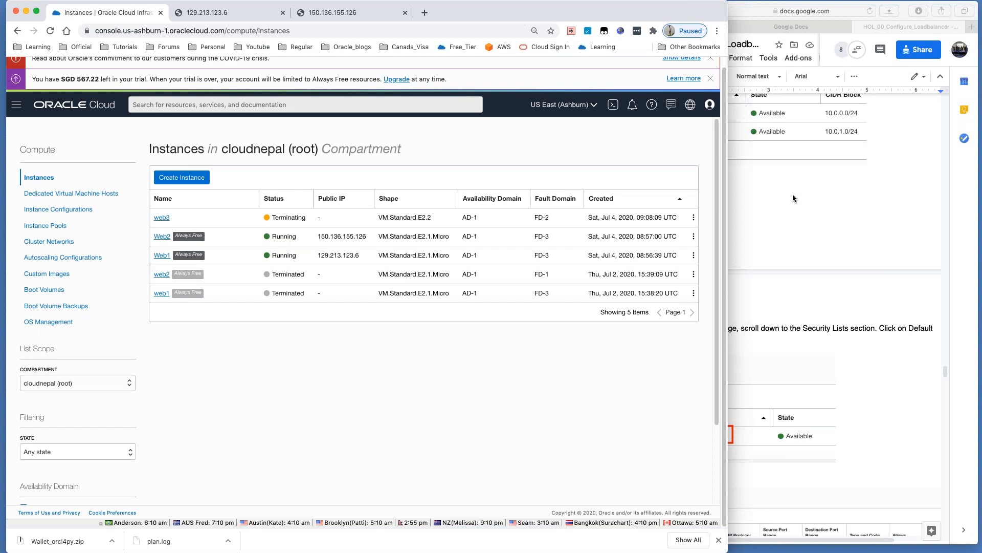
Step: Scroll the lab guide to its Configure Load balancer section, then return to the console
click(830, 223)
scroll(809, 258, down, 3)
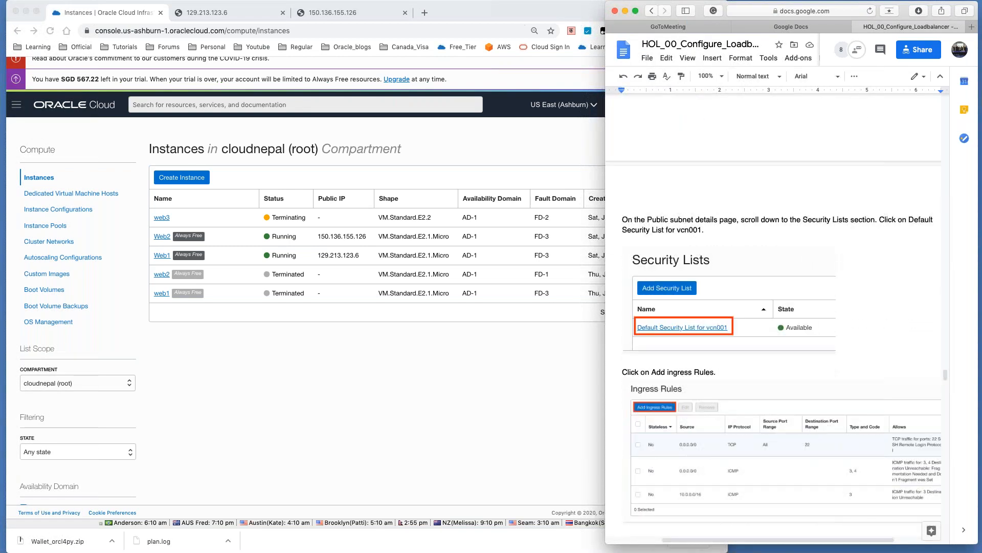
scroll(809, 258, down, 10)
scroll(741, 257, down, 3)
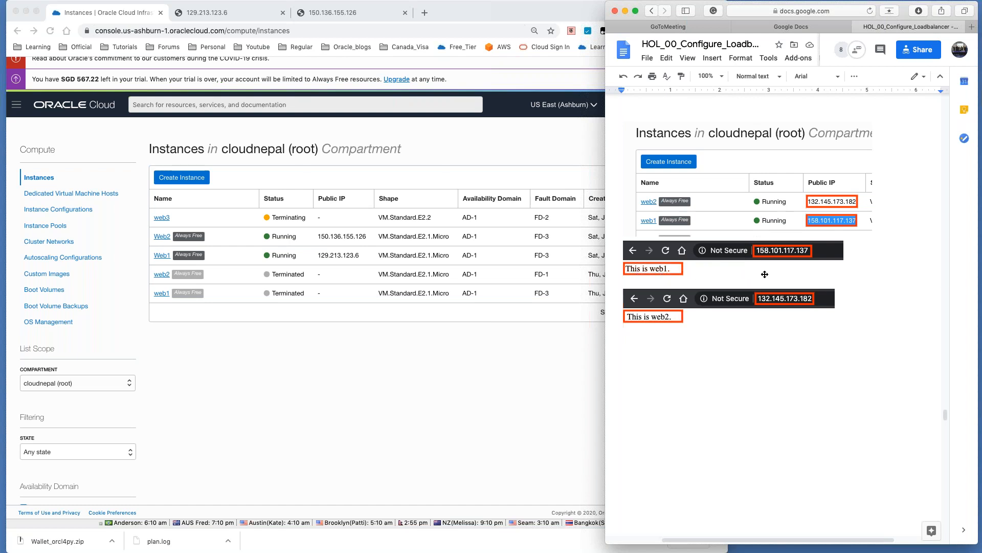
scroll(758, 300, down, 5)
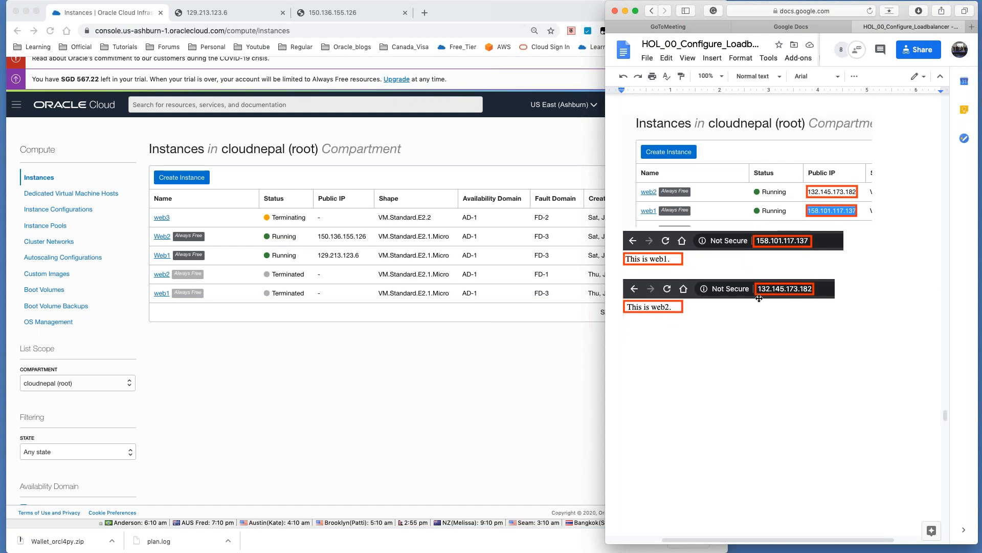
scroll(759, 298, down, 5)
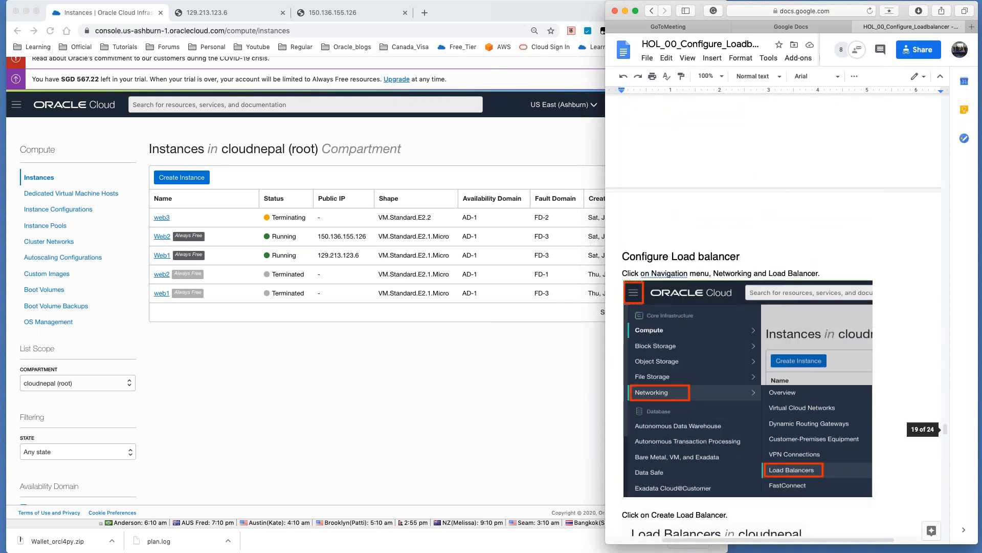
click(311, 386)
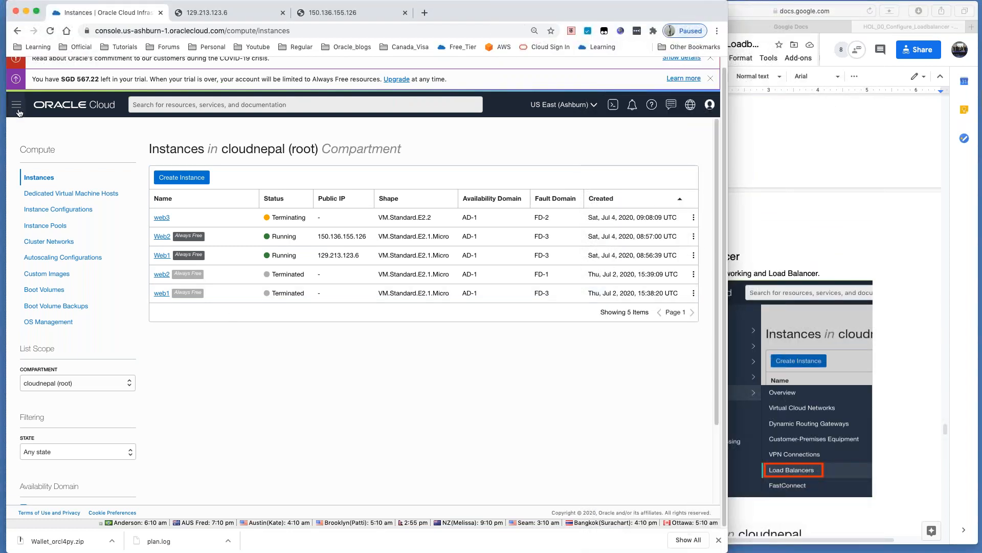
Step: Go to Networking > Load Balancers, glancing at the lab guide before returning to the console
click(16, 105)
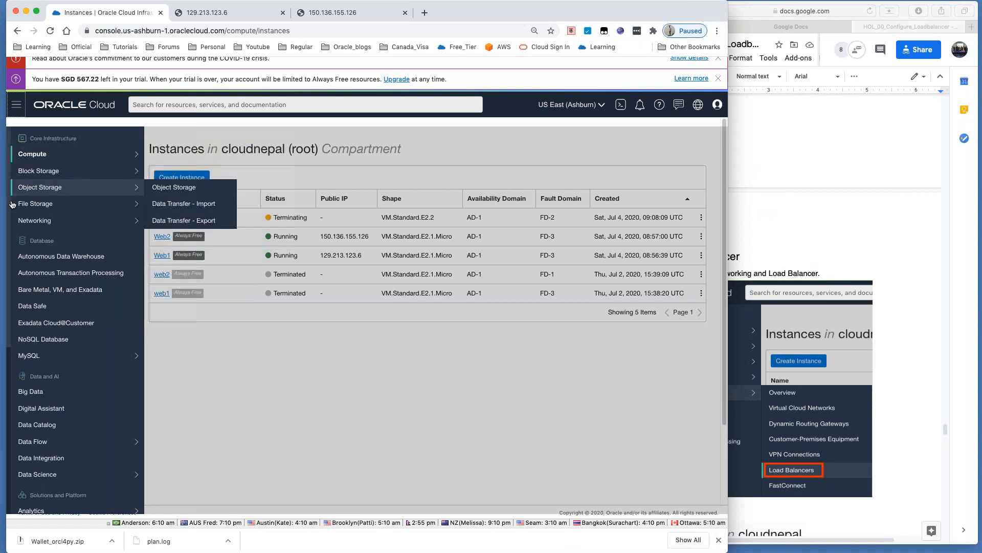
mouse_move(12, 218)
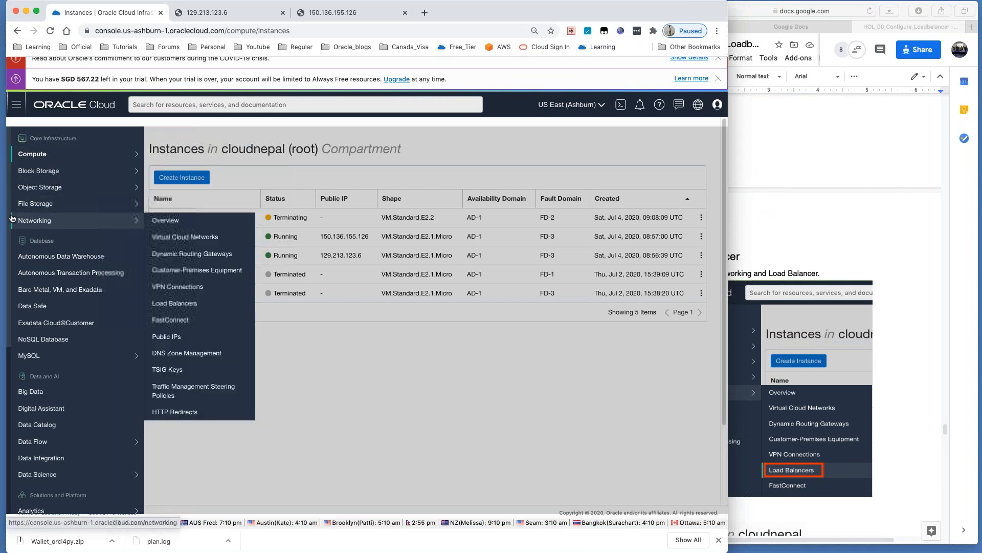
click(183, 306)
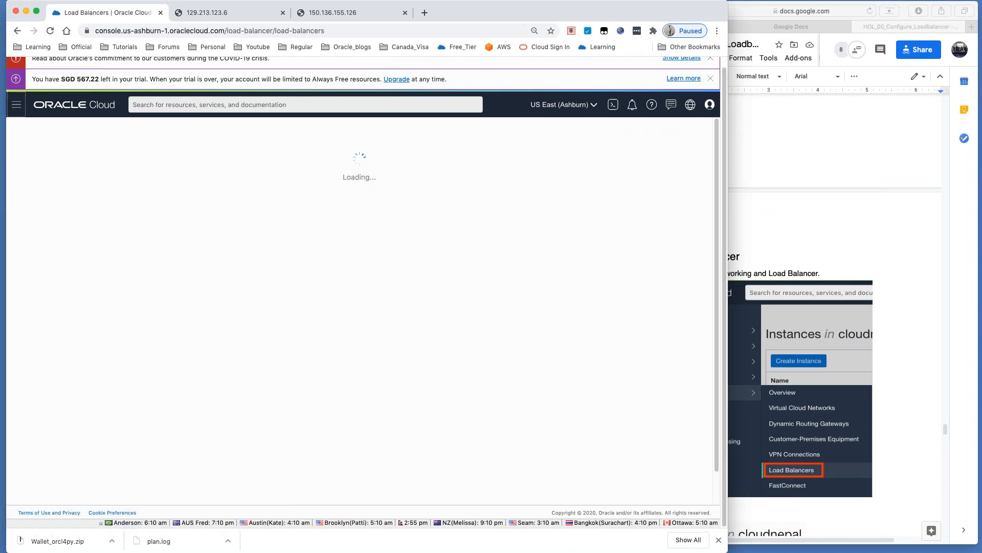
click(812, 251)
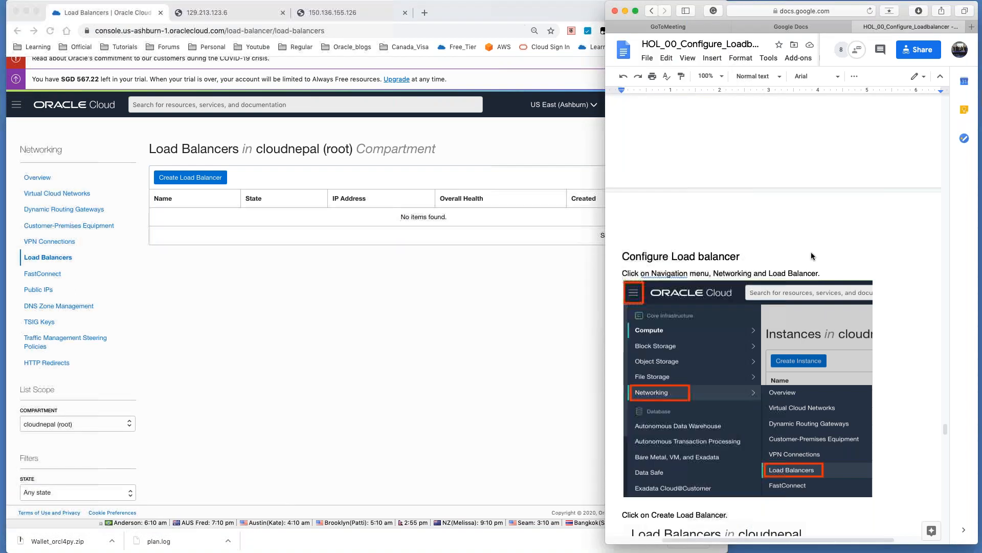
scroll(811, 251, down, 7)
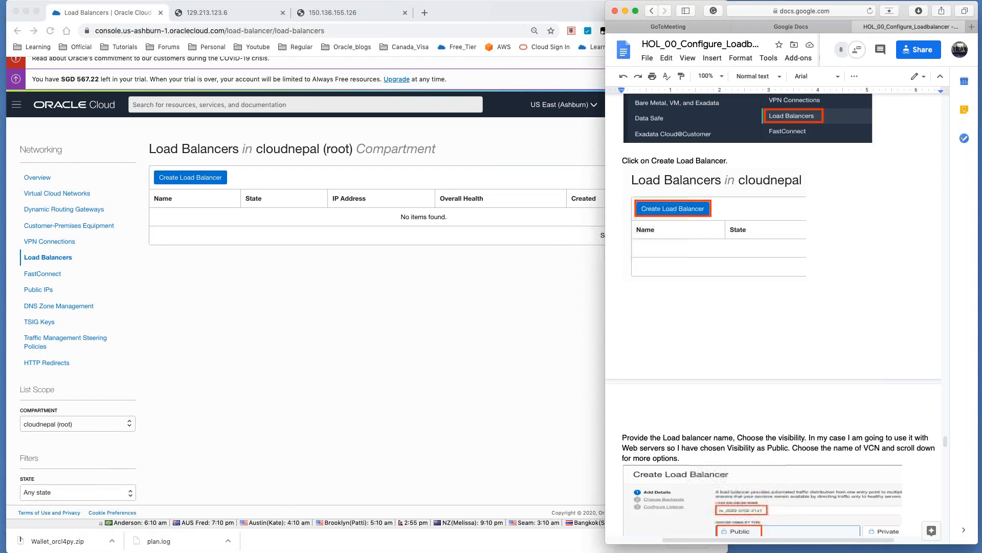
click(198, 181)
Step: Start a new load balancer named lb_web with Micro 10 Mbps bandwidth
click(198, 180)
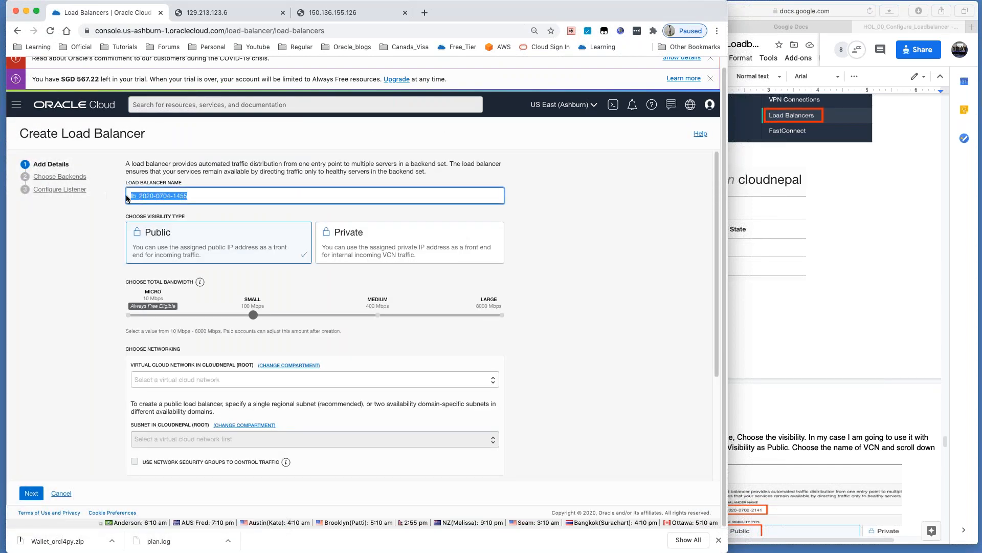
drag(208, 198, 63, 202)
text(l)
key(BackSpace)
text(lb_web)
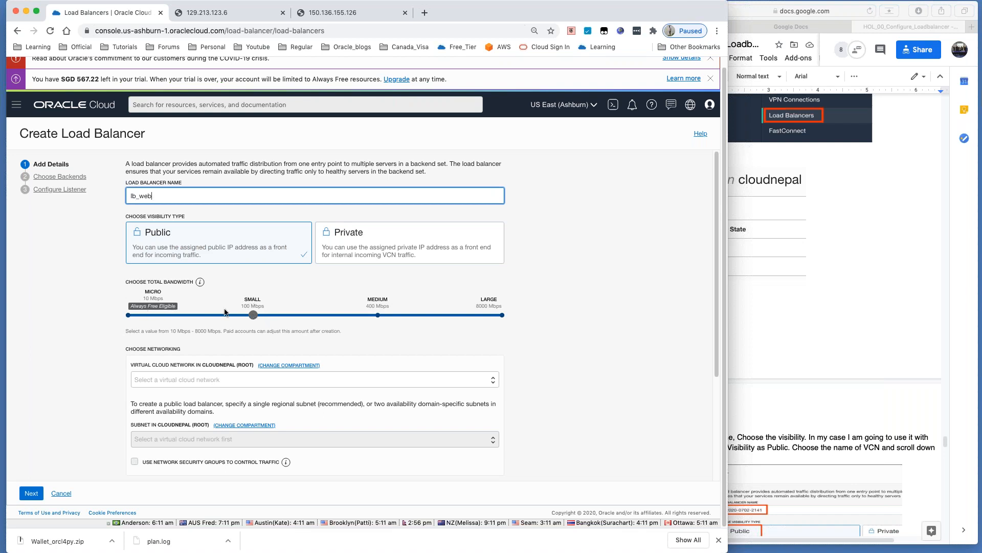
drag(252, 315, 109, 314)
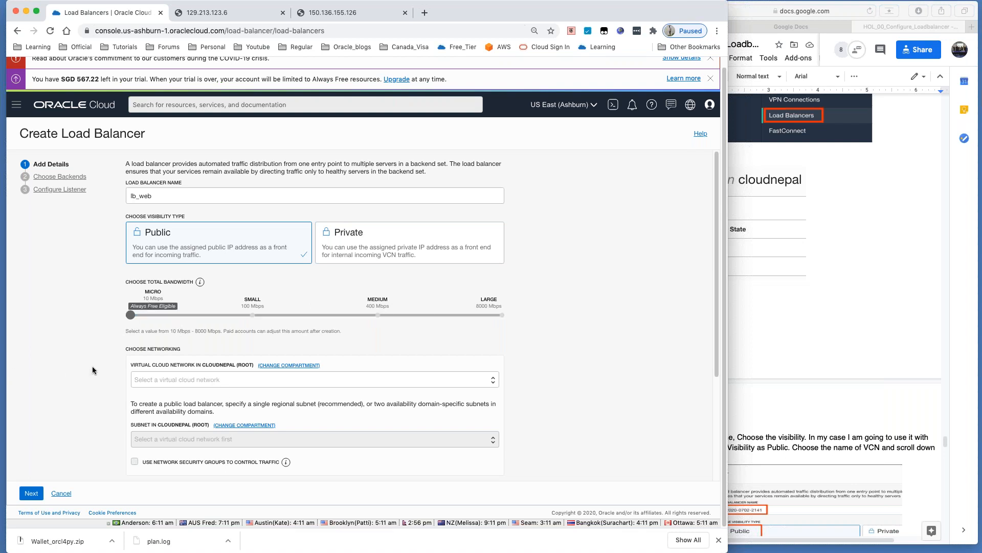
Step: Place lb_web on vcn001's Public Subnet-vcn001 and continue to Choose Backends
click(830, 313)
scroll(830, 313, down, 3)
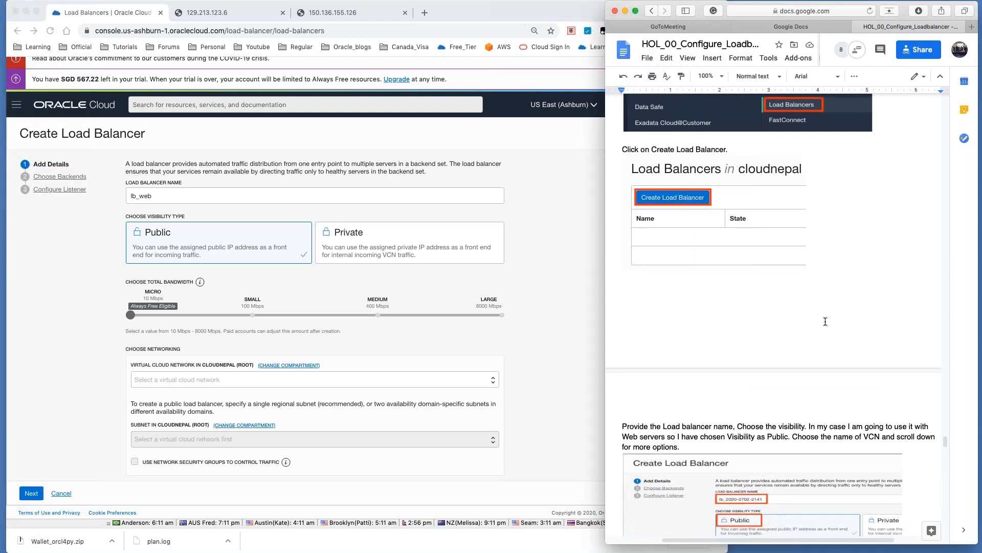
click(210, 384)
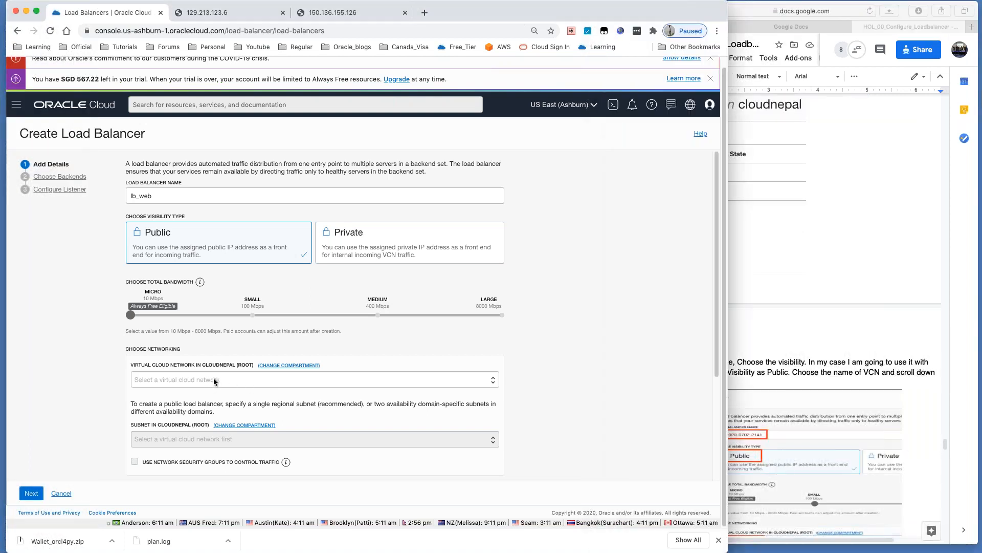
click(213, 380)
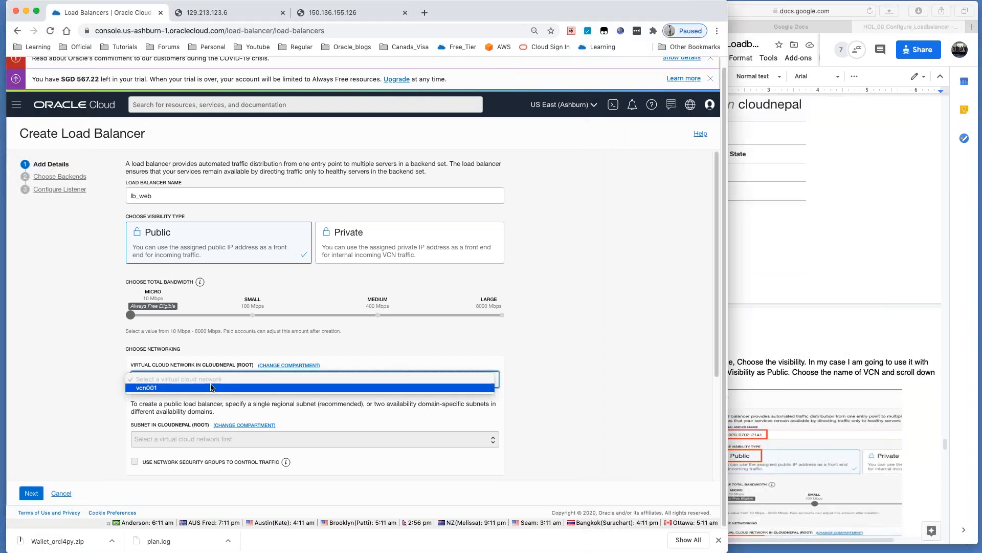
click(210, 387)
scroll(215, 392, down, 2)
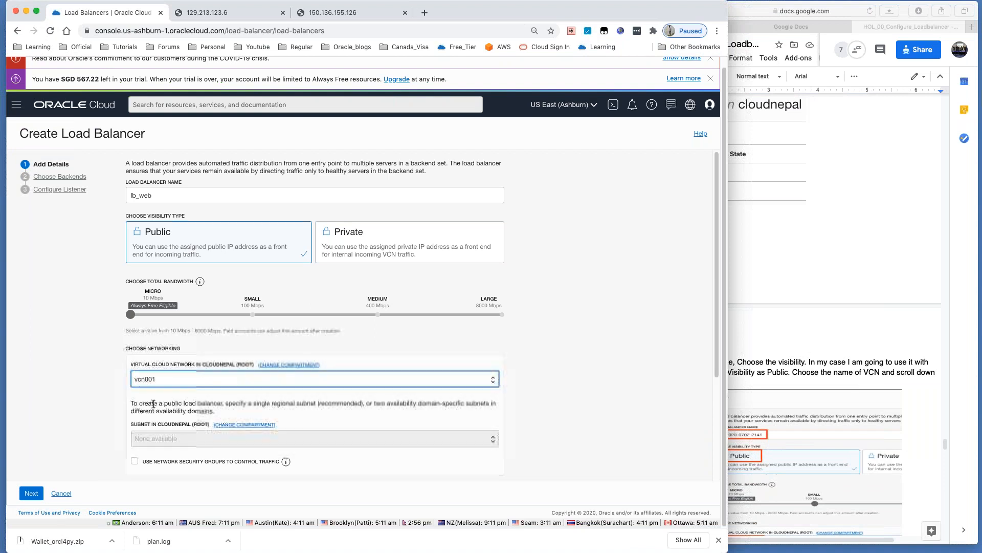
click(204, 417)
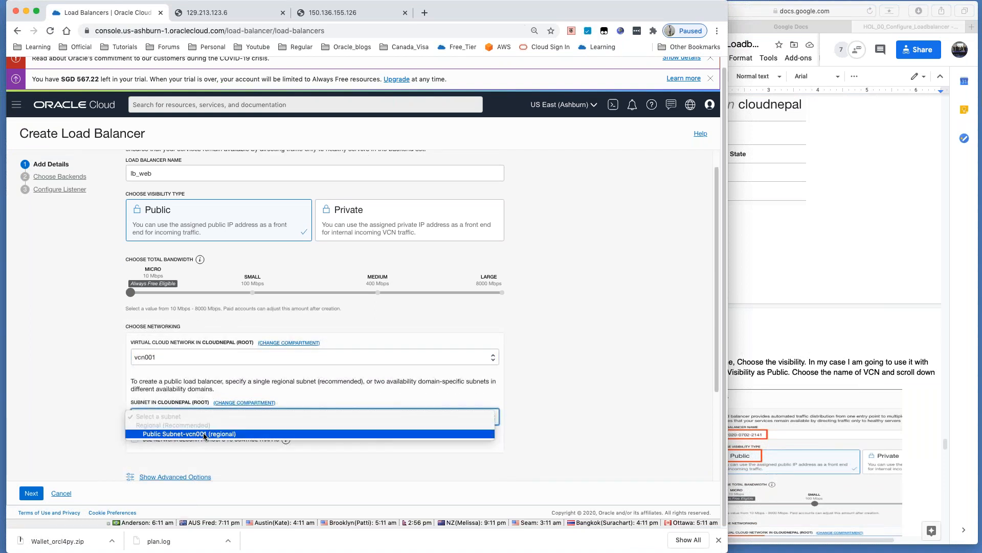
click(204, 434)
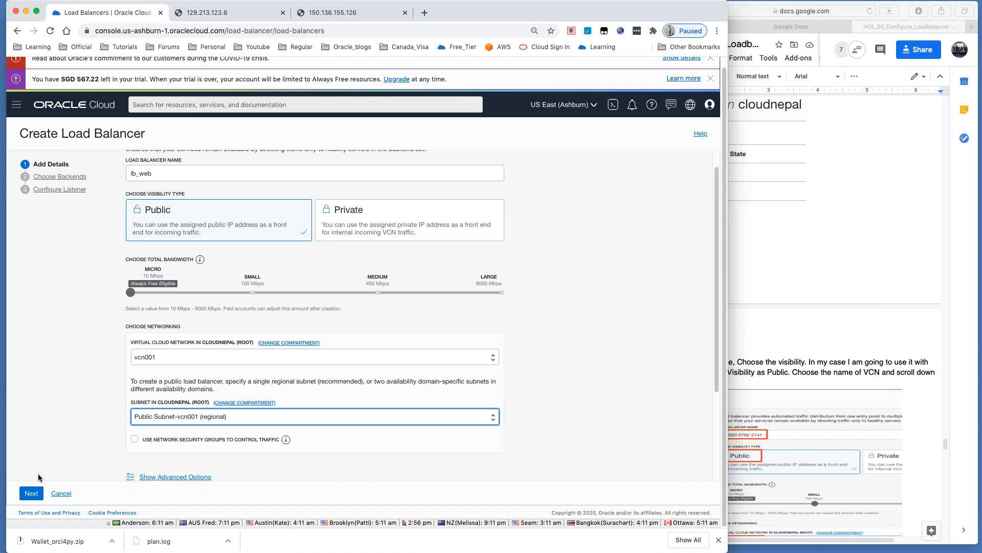
click(32, 493)
scroll(781, 344, down, 3)
scroll(781, 344, down, 3)
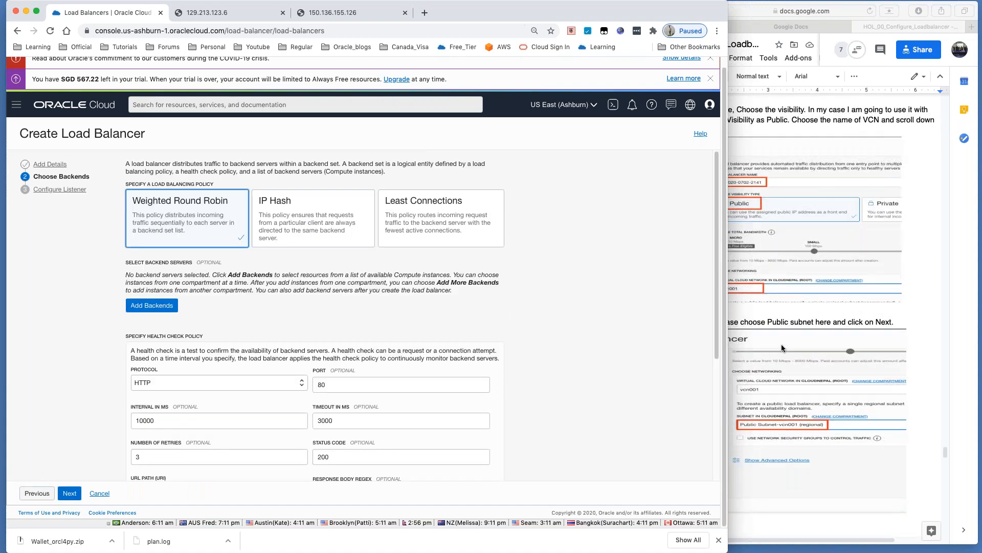
Step: Keep Weighted Round Robin and add Web1 and Web2 as lb_web's backend servers
click(782, 344)
scroll(772, 338, down, 3)
scroll(765, 329, down, 10)
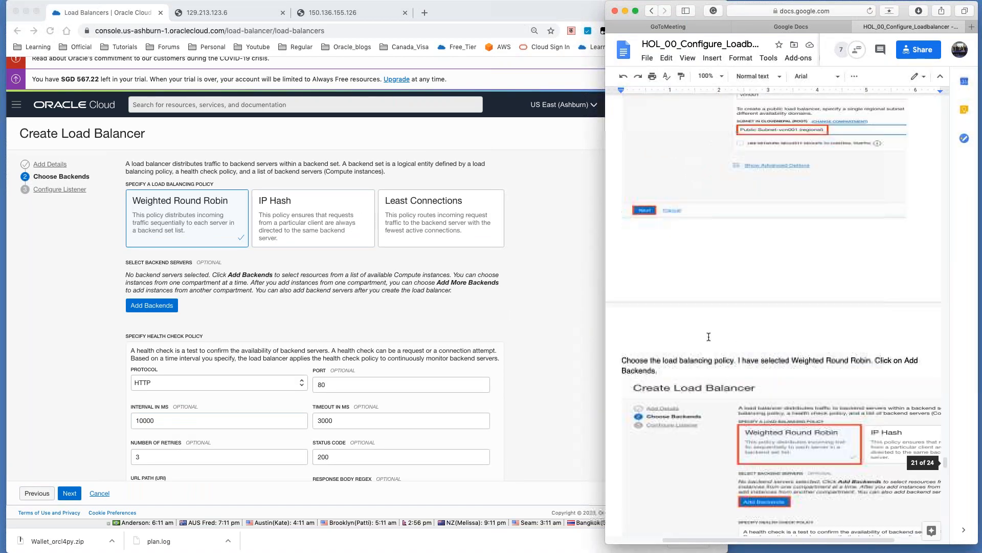
click(77, 307)
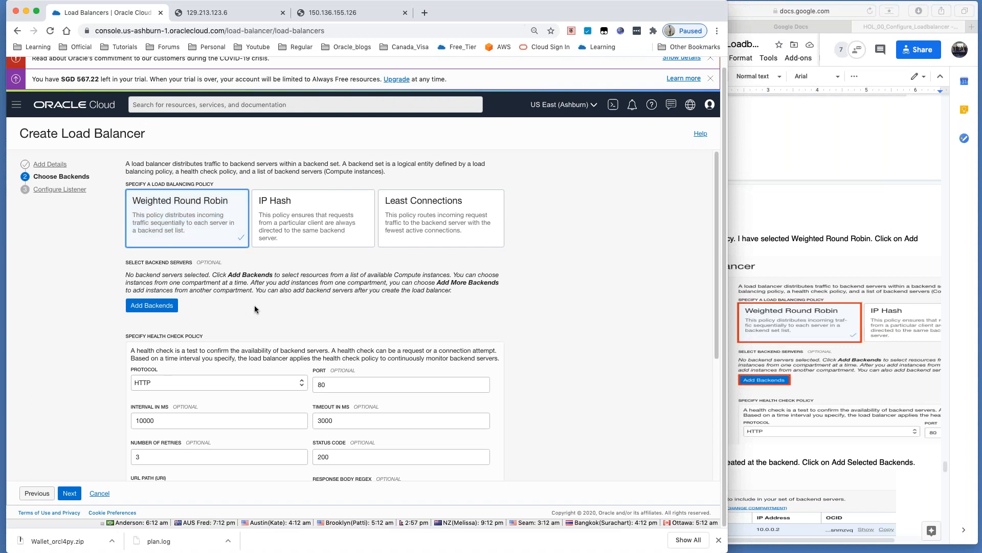
scroll(254, 305, down, 1)
click(766, 344)
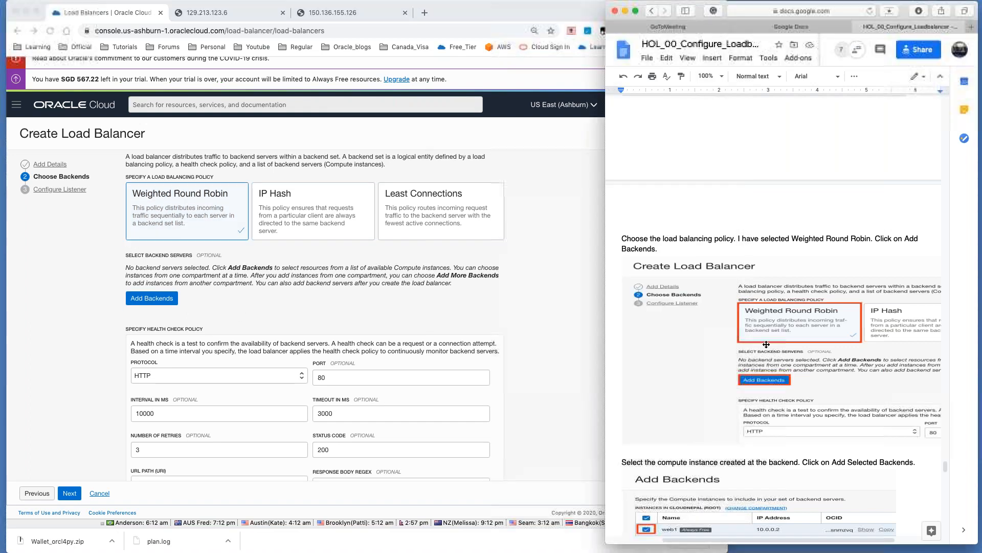
click(156, 302)
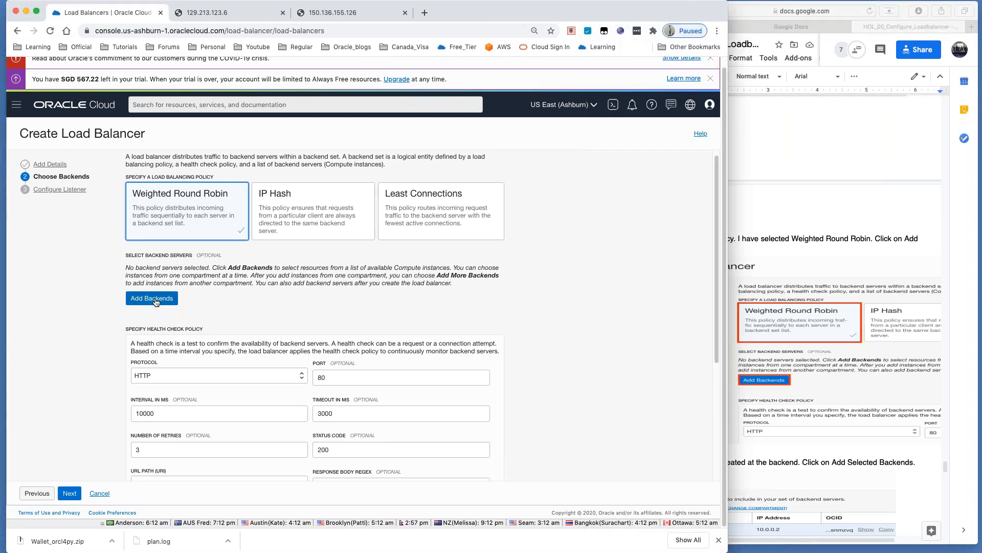
click(156, 301)
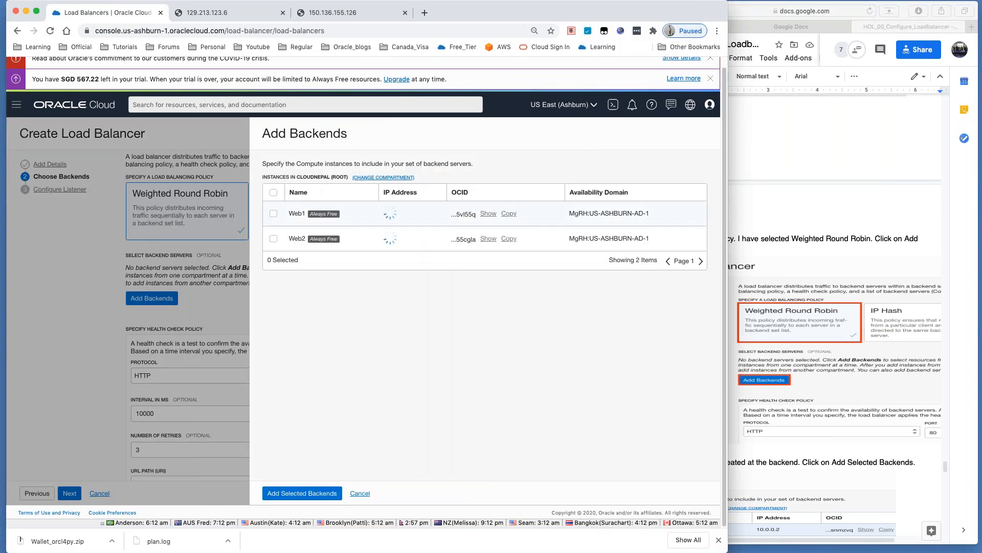
click(273, 210)
click(274, 229)
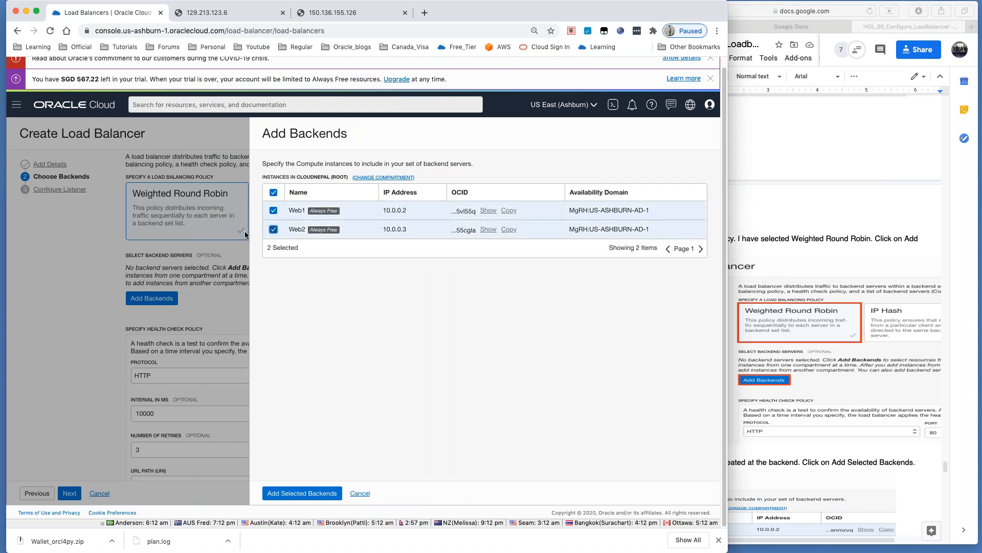
click(302, 493)
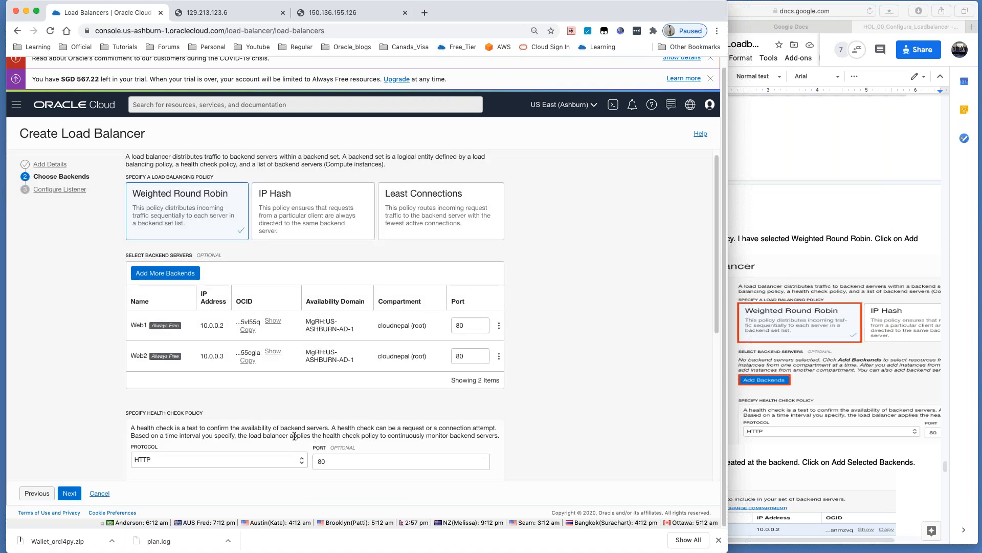
Step: Set the HTTP port 80 health check URL path to / and continue to Configure Listener
scroll(295, 434, down, 1)
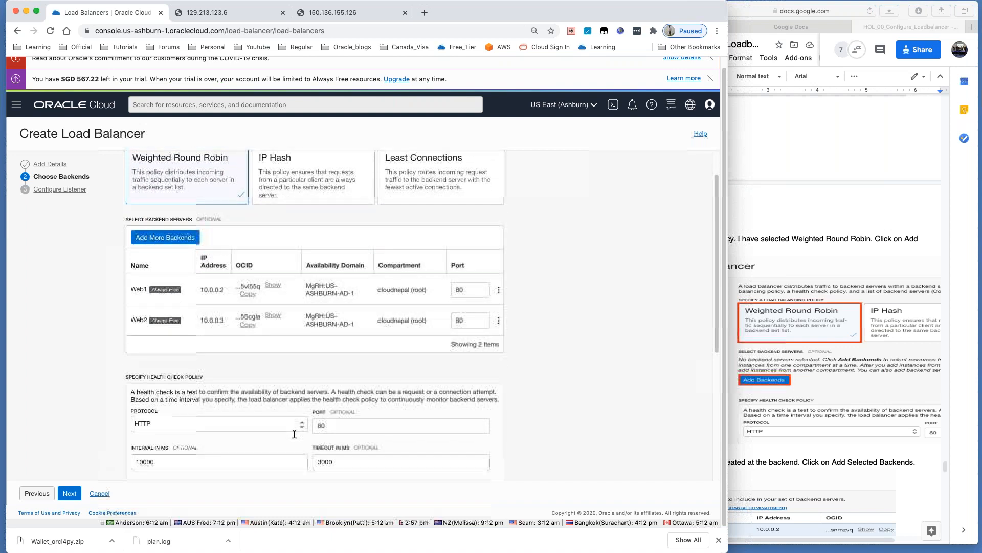
drag(205, 376, 115, 376)
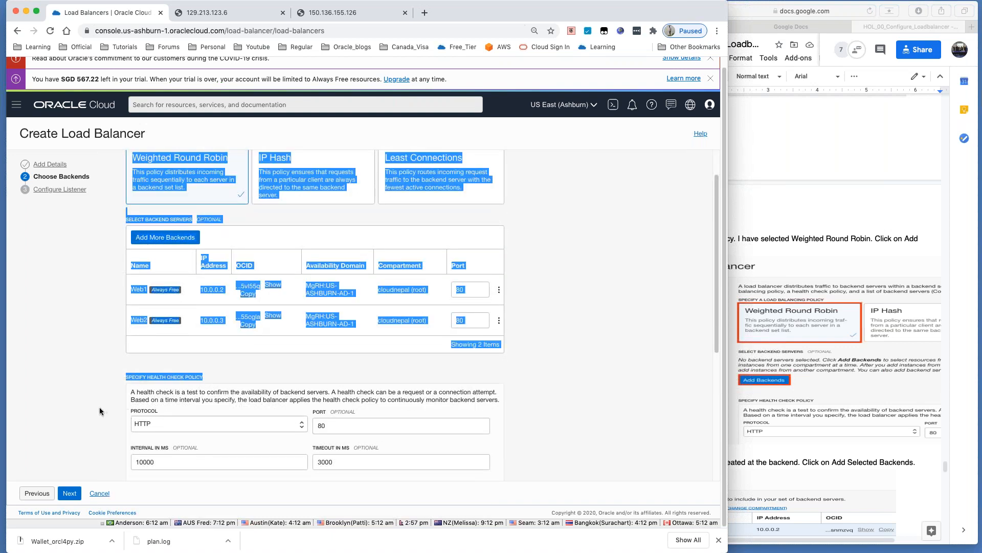
click(166, 415)
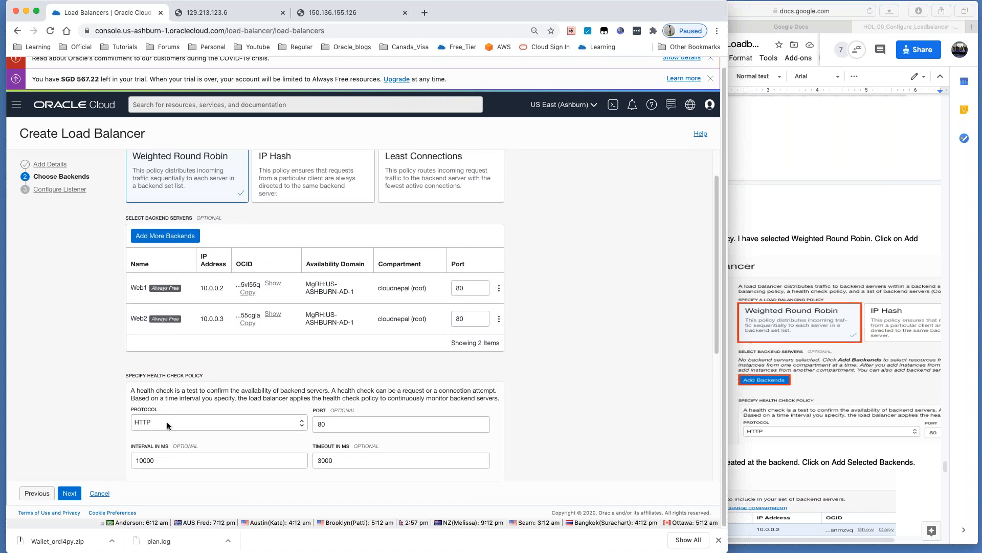
scroll(168, 425, down, 1)
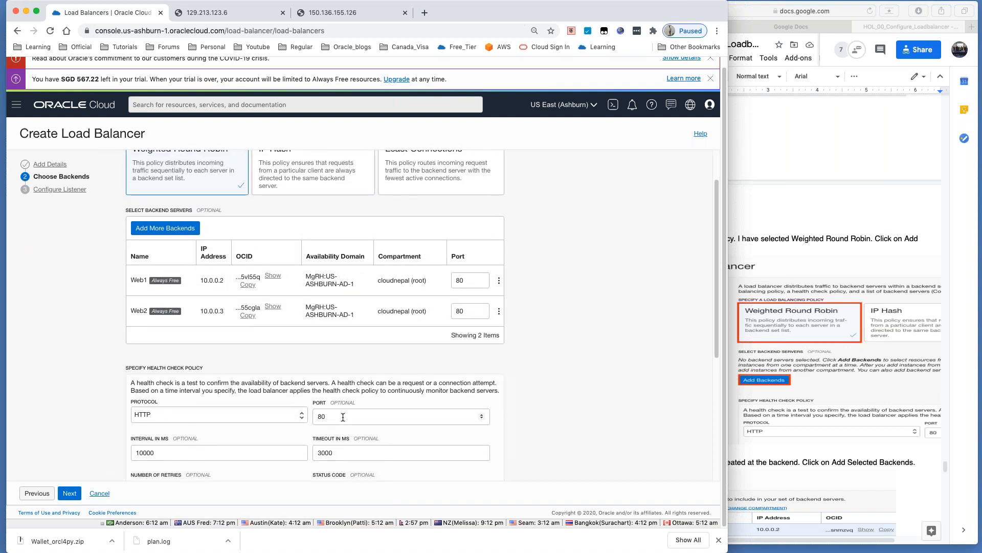
scroll(340, 417, down, 1)
scroll(342, 416, down, 1)
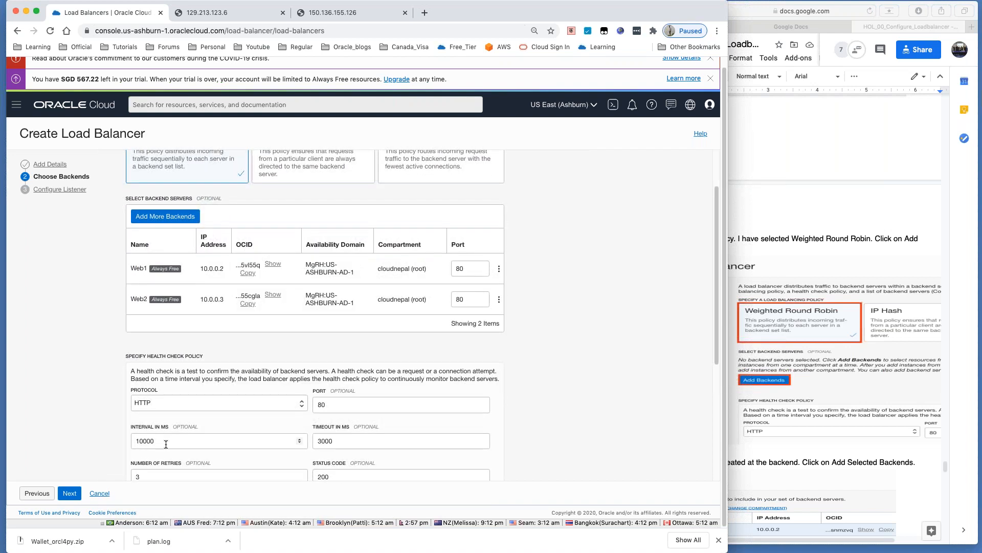
scroll(166, 443, down, 1)
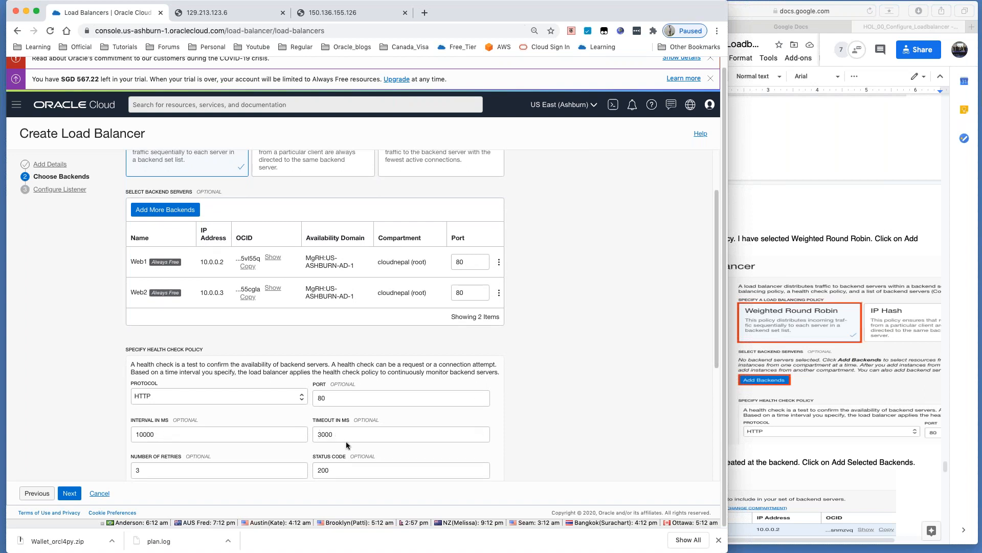
scroll(346, 441, down, 1)
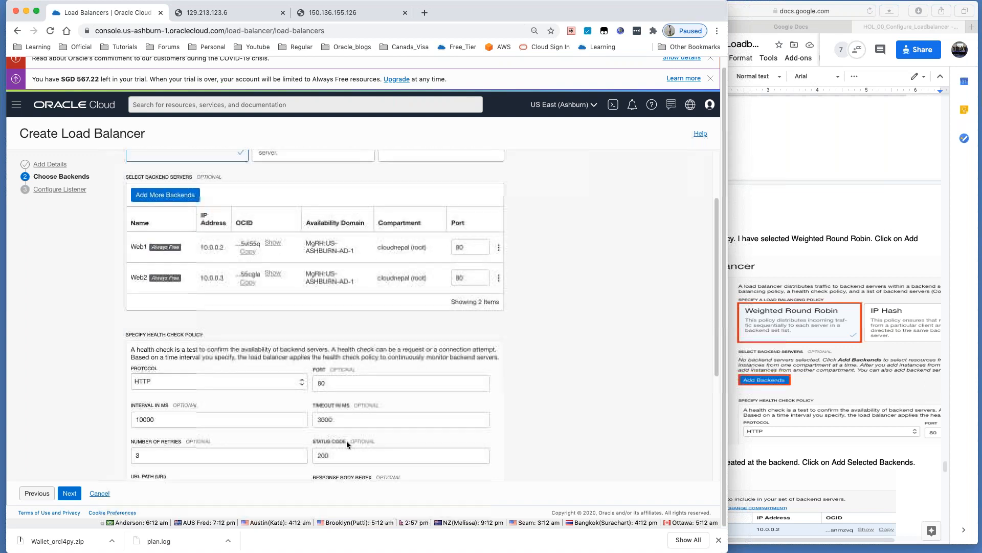
scroll(346, 441, down, 1)
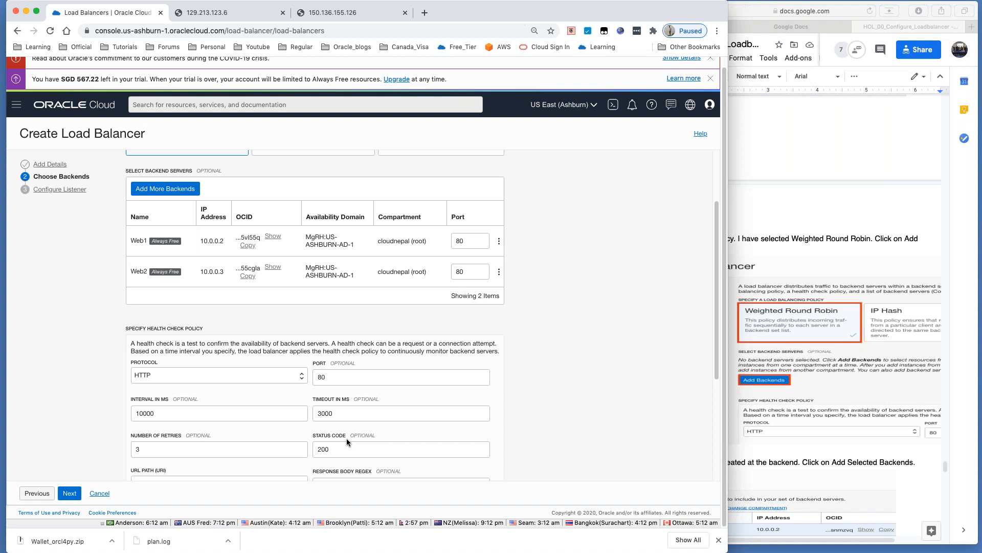
scroll(346, 437, down, 1)
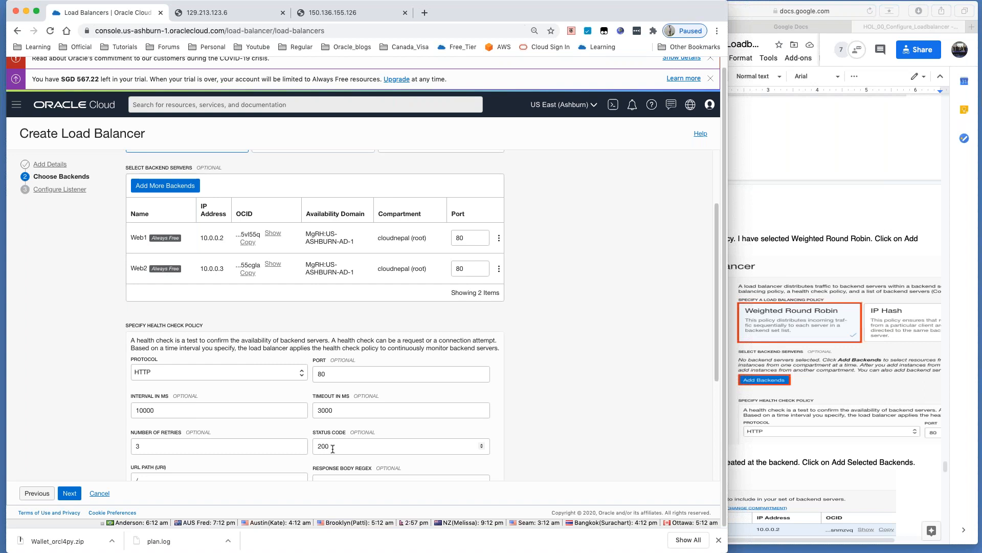
scroll(333, 448, down, 2)
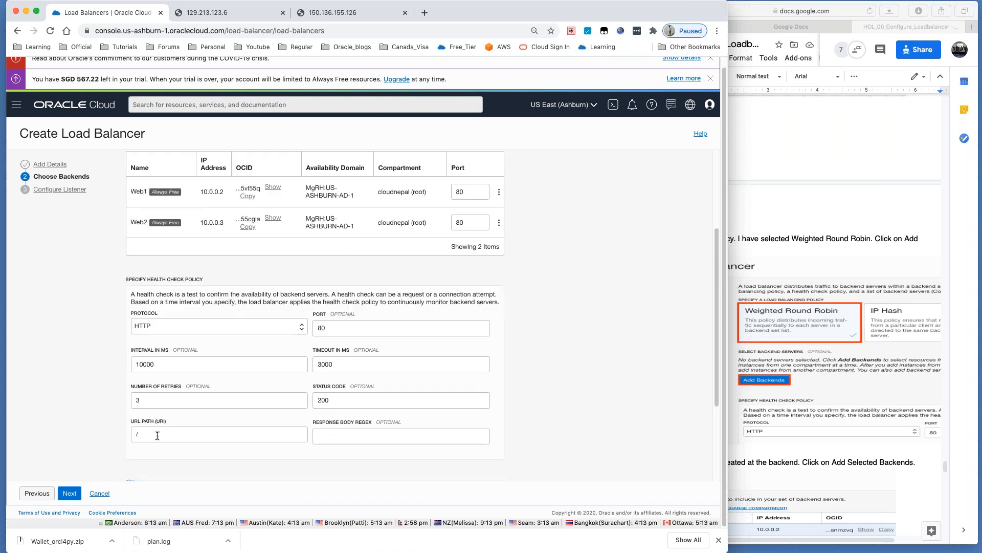
click(137, 435)
text(/)
scroll(148, 403, down, 1)
scroll(147, 403, down, 2)
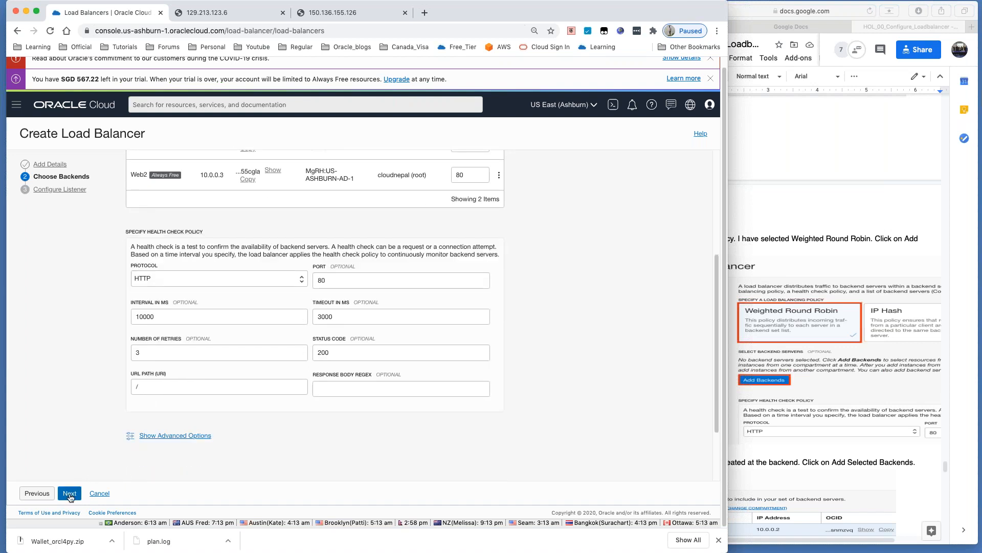
click(70, 493)
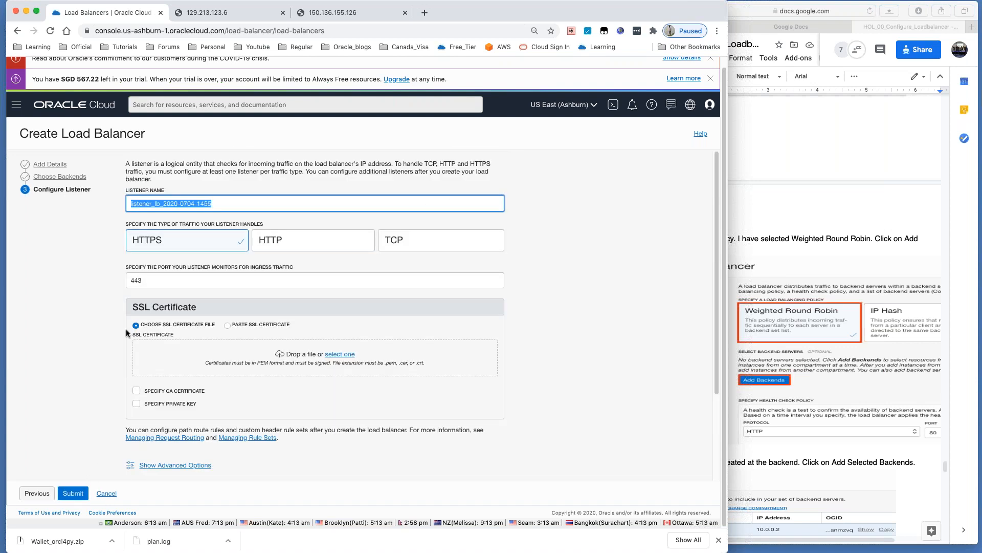
Step: Name the listener Listener_web, choose HTTP traffic on port 80, and submit lb_web
drag(219, 203, 103, 204)
text(Listener_web)
click(290, 245)
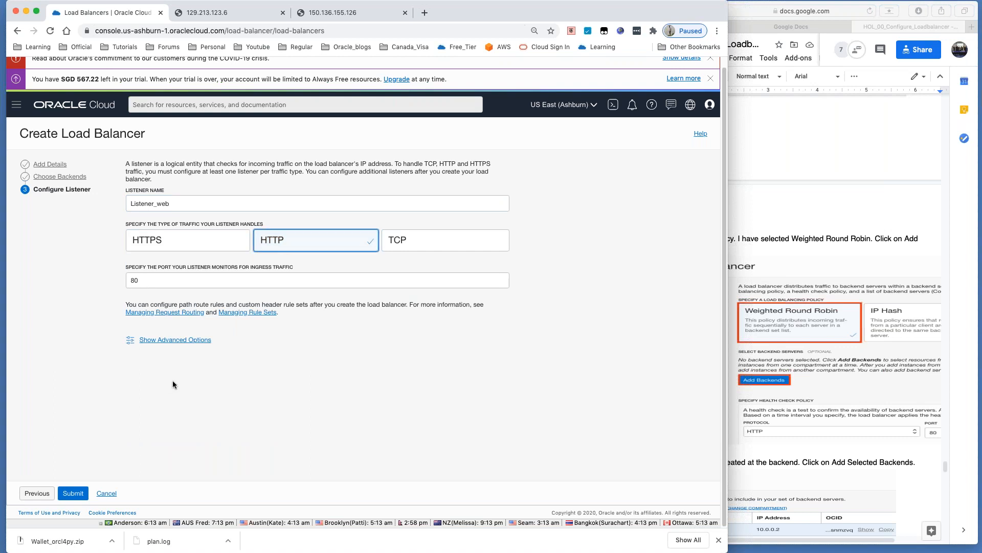
click(77, 492)
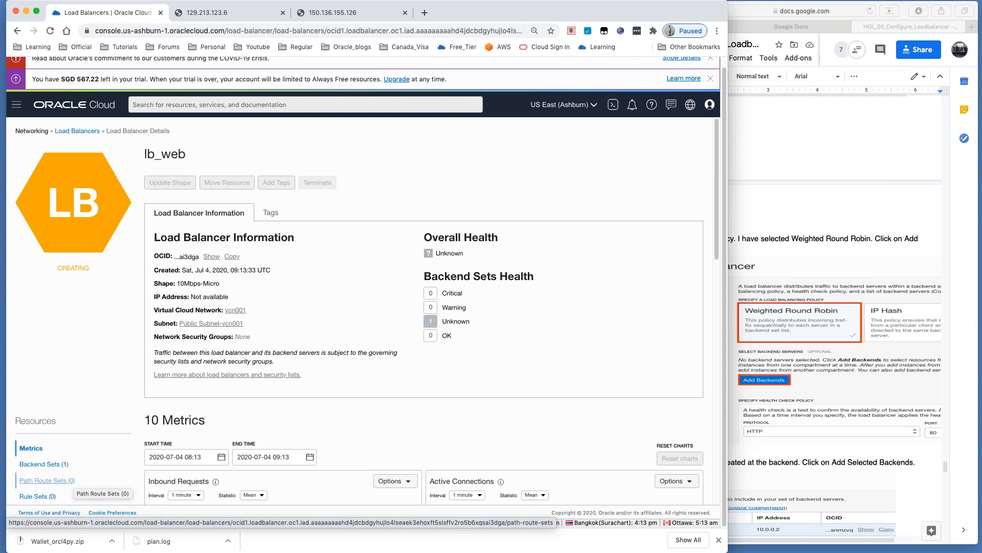
Step: Check lb_web's overall and backend set health, both still Unknown
drag(469, 253, 427, 252)
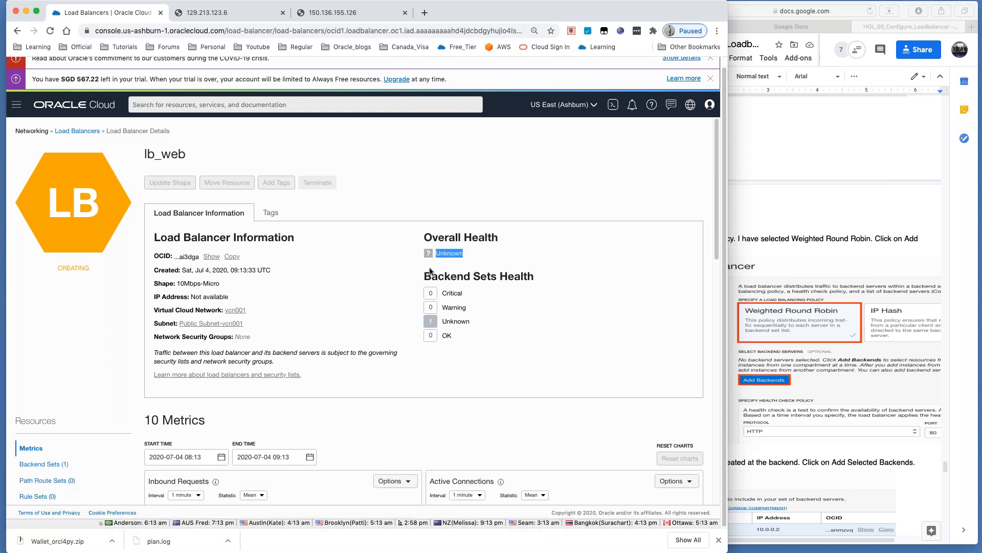
mouse_move(432, 276)
mouse_down()
mouse_move(535, 279)
mouse_move(451, 277)
mouse_move(405, 353)
mouse_move(426, 278)
mouse_up()
click(477, 290)
double_click(445, 321)
click(416, 367)
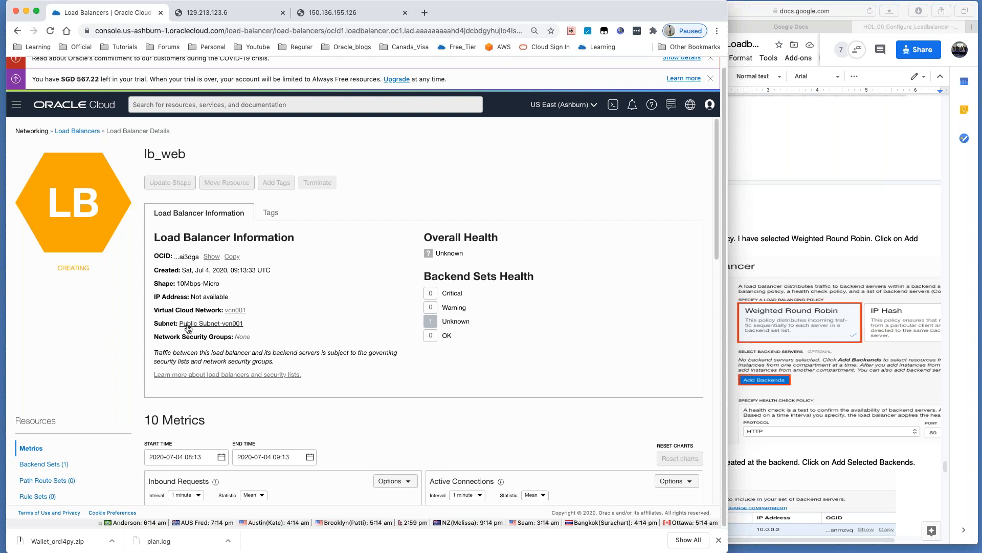
Step: Reload lb_web's details until Active and copy its IP 129.213.13.147
scroll(188, 329, down, 1)
scroll(189, 329, down, 5)
scroll(188, 329, up, 4)
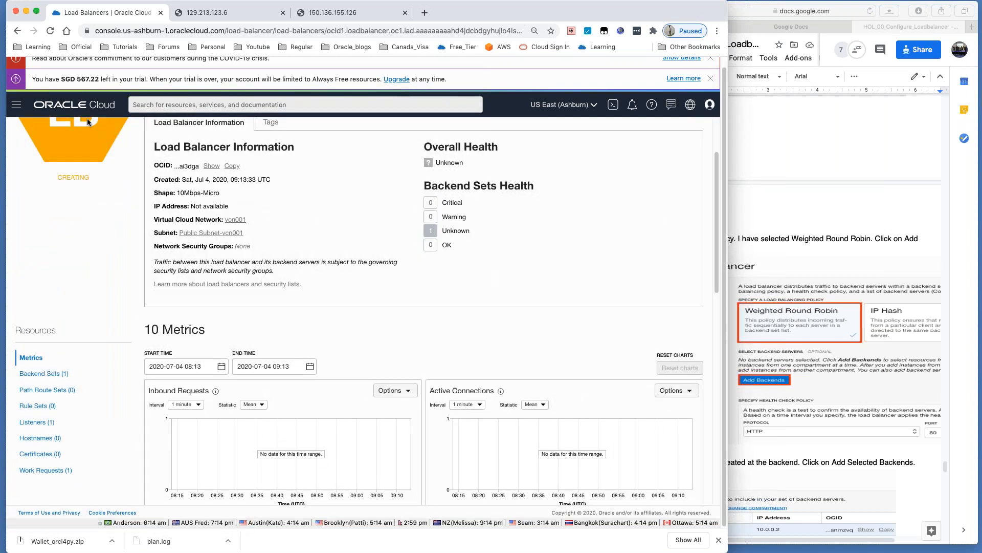
click(49, 32)
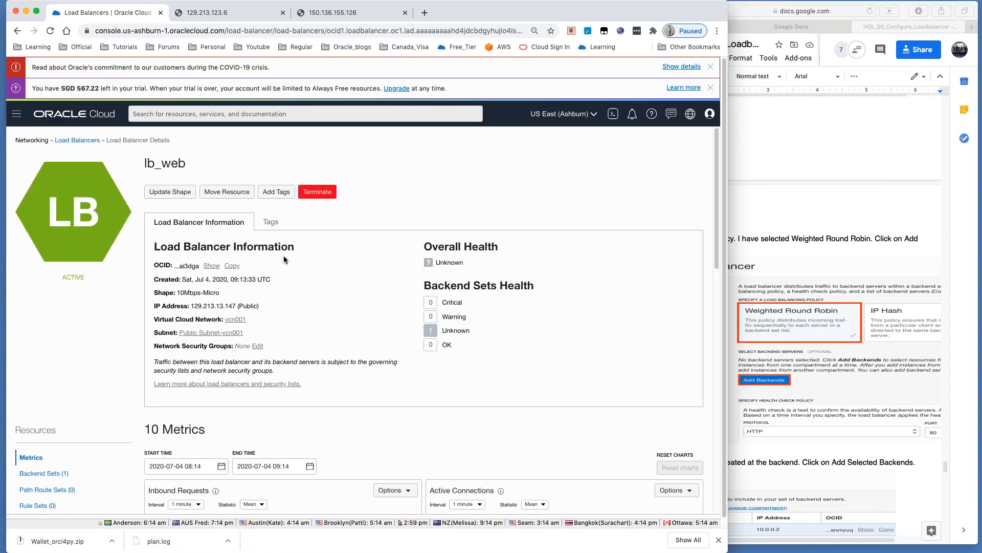
drag(192, 306, 237, 308)
key(ctrl+c)
Step: Open the load balancer address 129.213.13.147 in a new Chrome tab
click(424, 13)
key(ctrl+v)
key(Return)
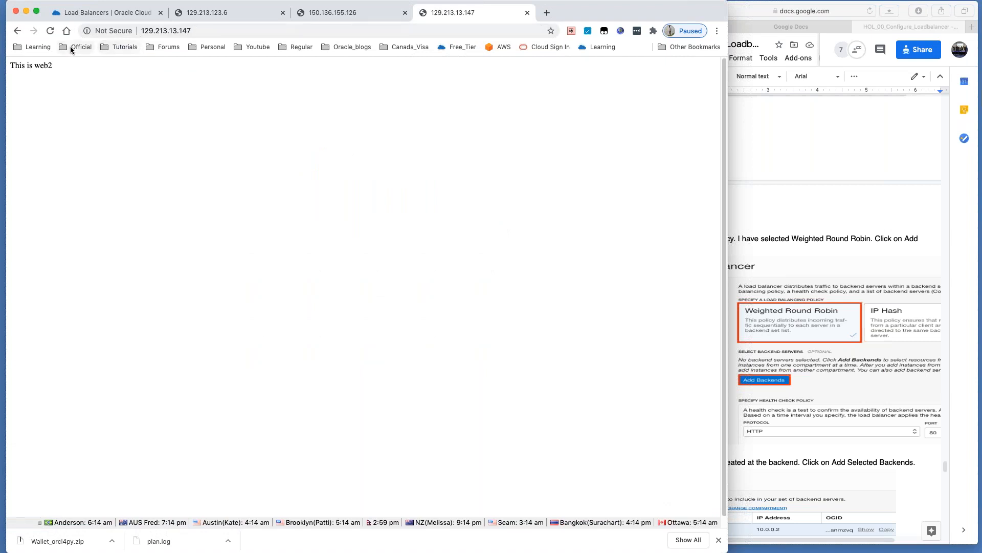
Step: Reload repeatedly to confirm responses alternate between 'This is web1' and 'This is web2'
click(51, 34)
click(50, 34)
click(50, 33)
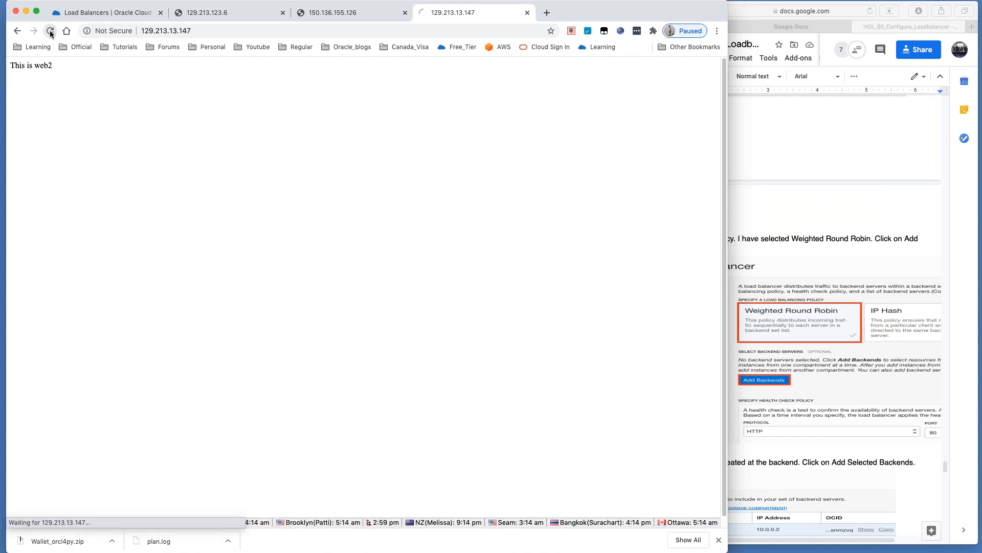
click(51, 33)
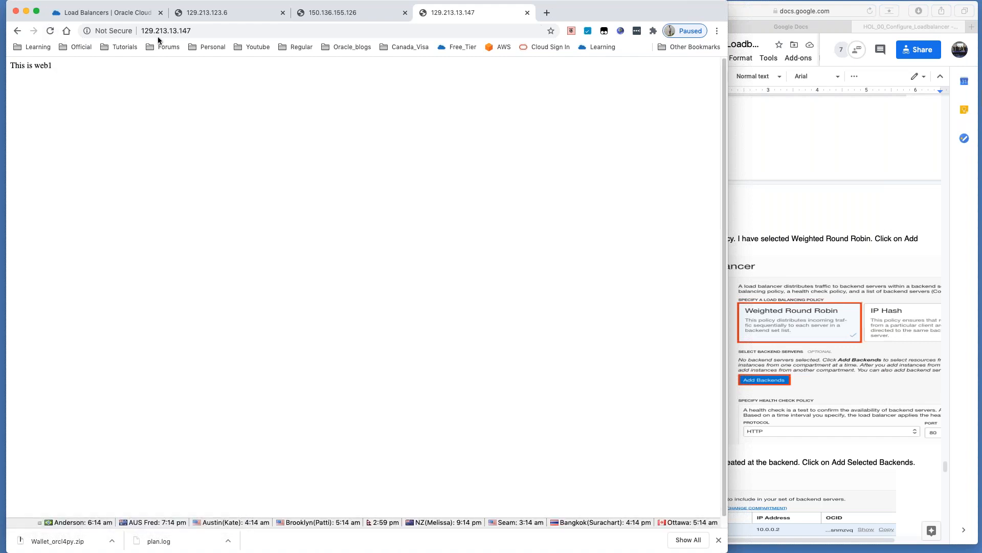
drag(56, 66, 10, 66)
click(50, 32)
click(50, 32)
click(50, 32)
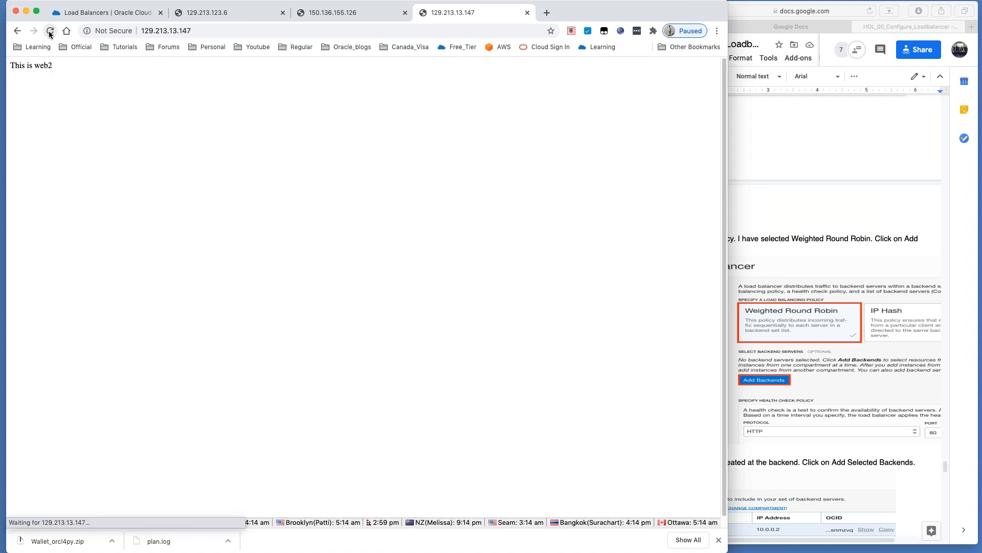